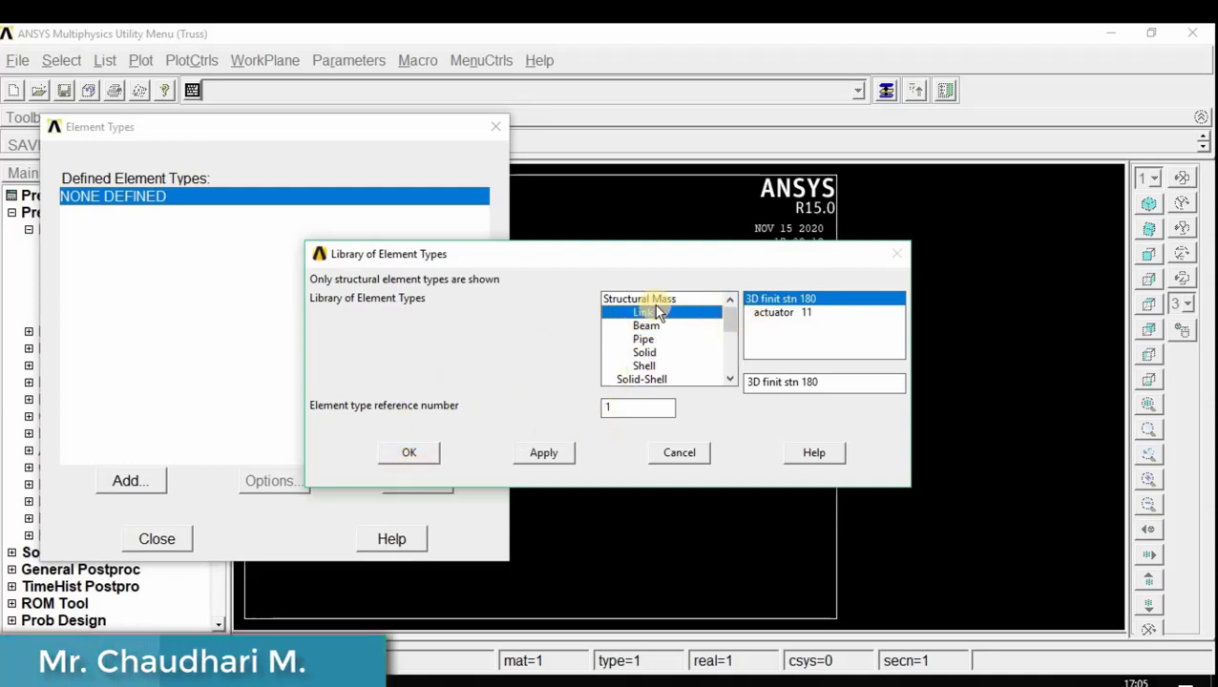
Step: Add the structural Link element 3D finit stn 180 as element type 1 and finish the element type definition
click(409, 453)
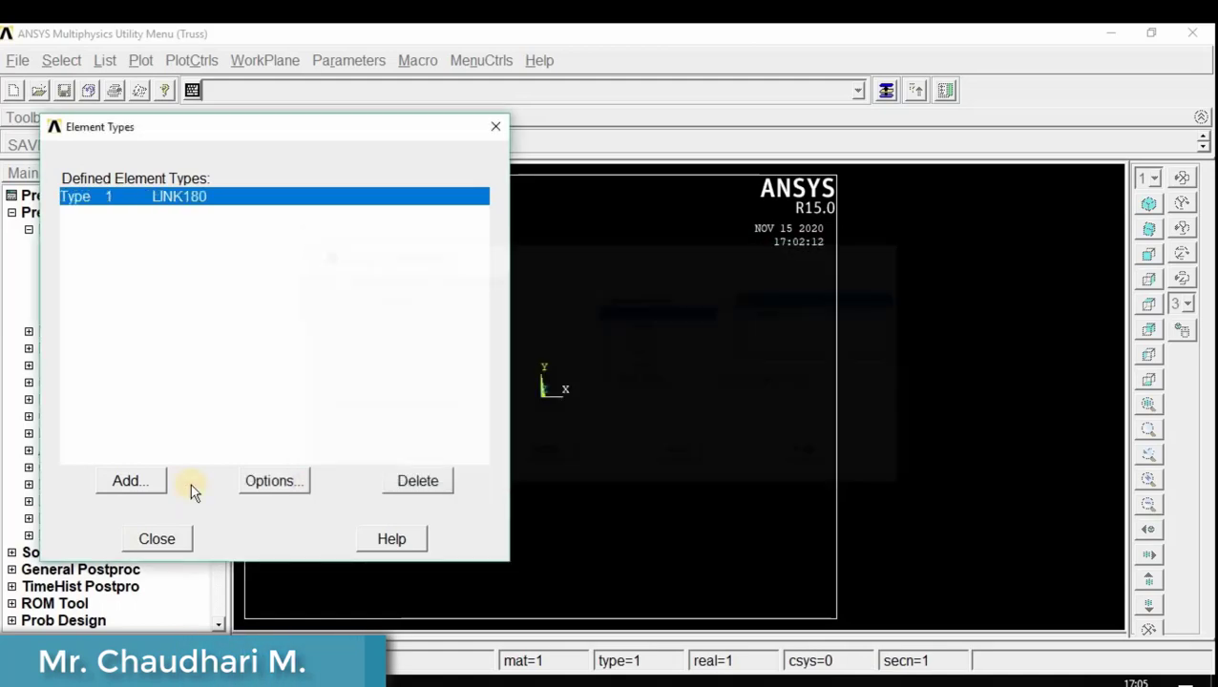
click(153, 537)
Step: Define real constant set 1 for the LINK180 element with a cross-sectional area of 400
click(95, 327)
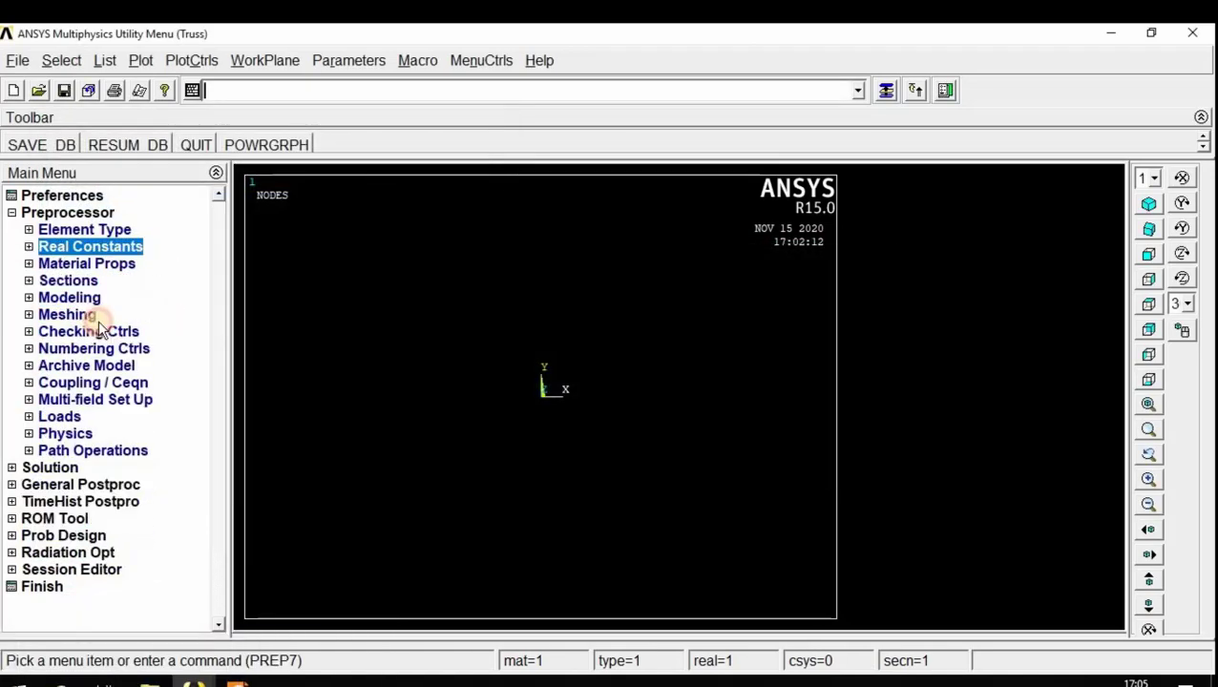
click(103, 265)
click(95, 413)
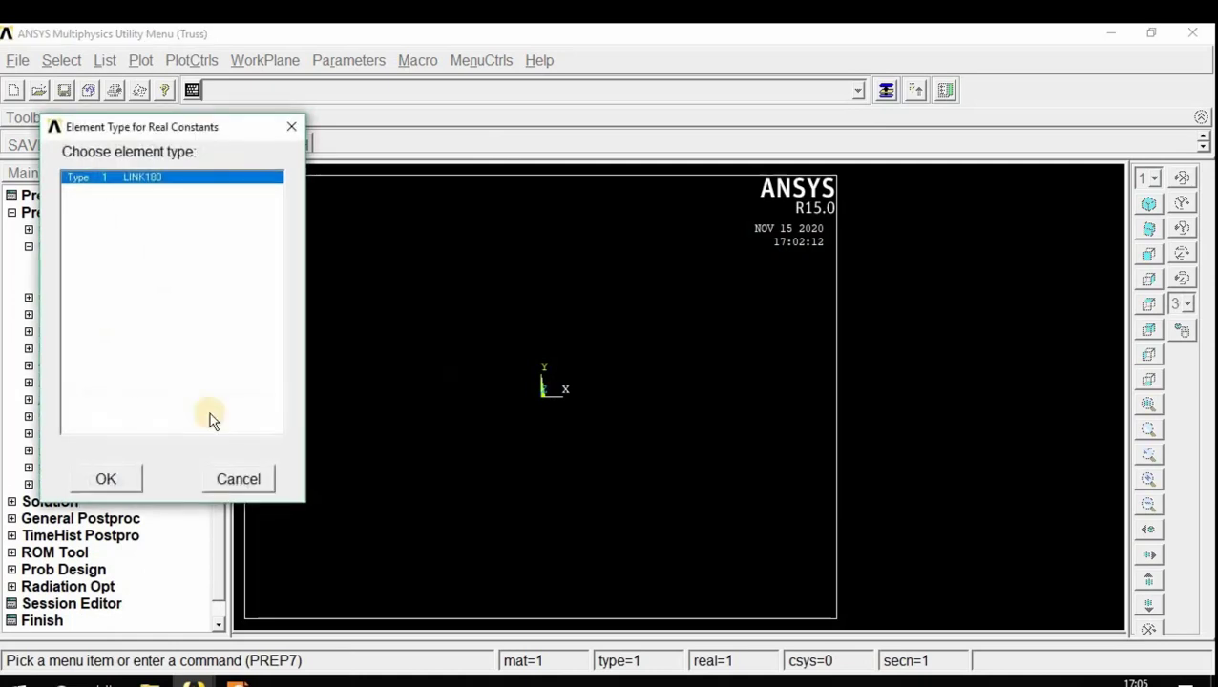
click(101, 478)
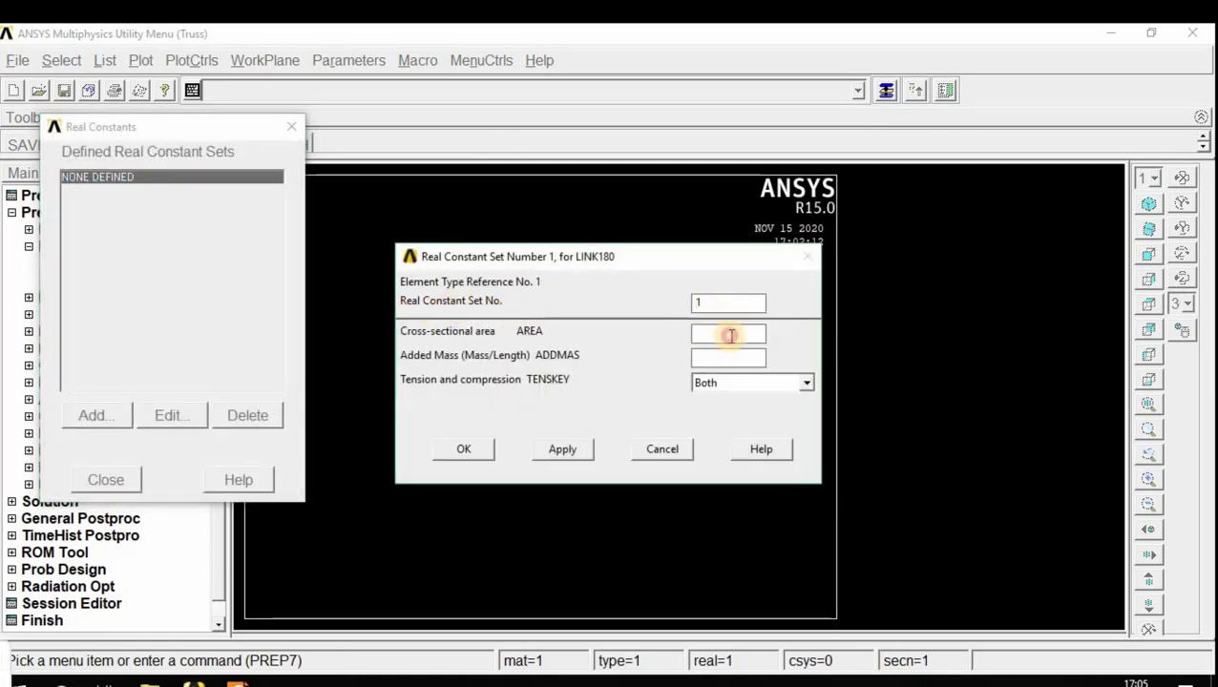
click(730, 335)
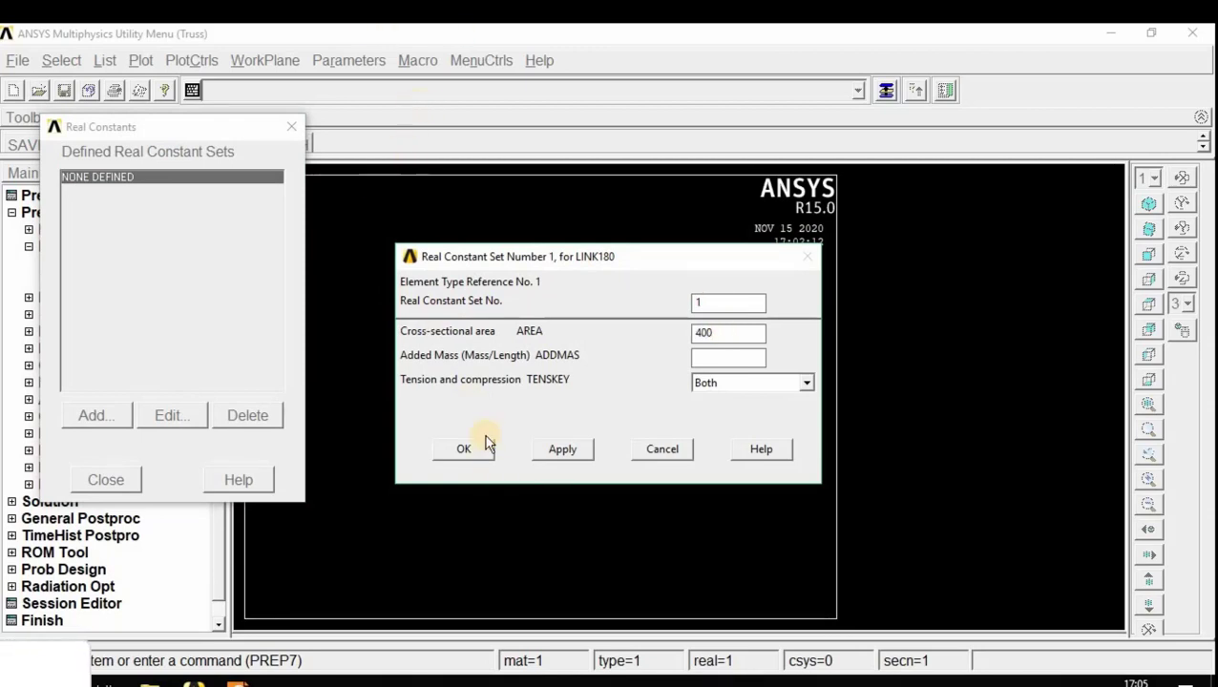
click(573, 451)
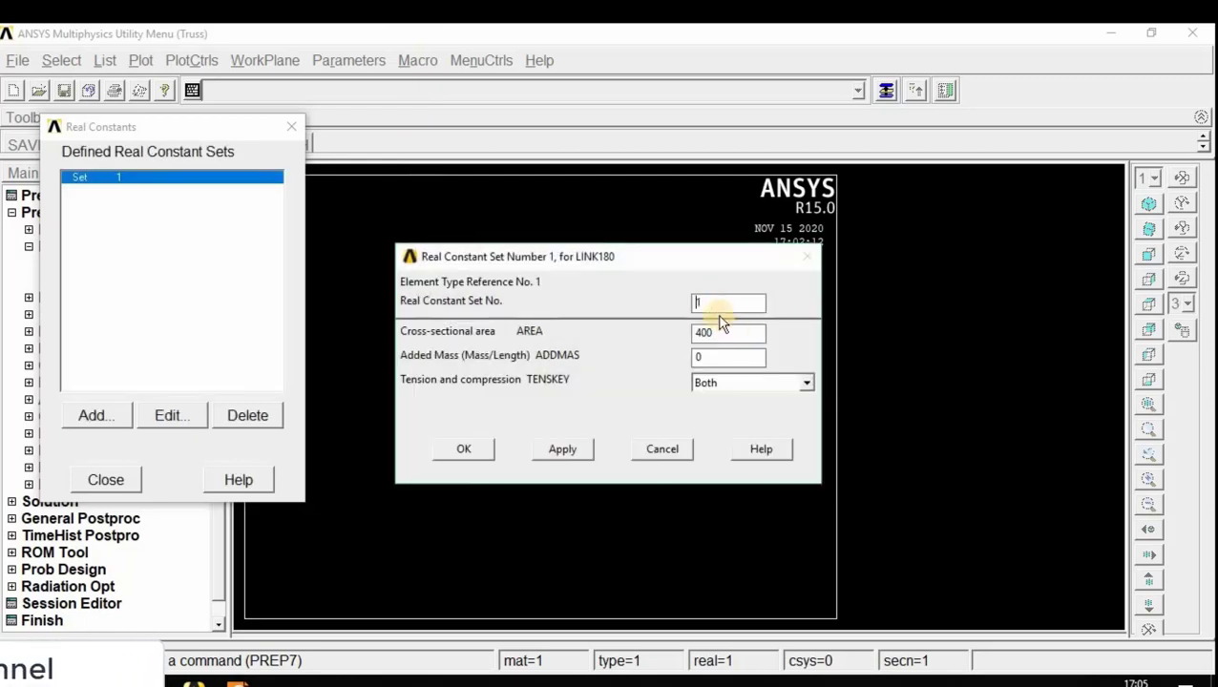
Step: Define real constant set 2 with a cross-sectional area of 320
double_click(706, 305)
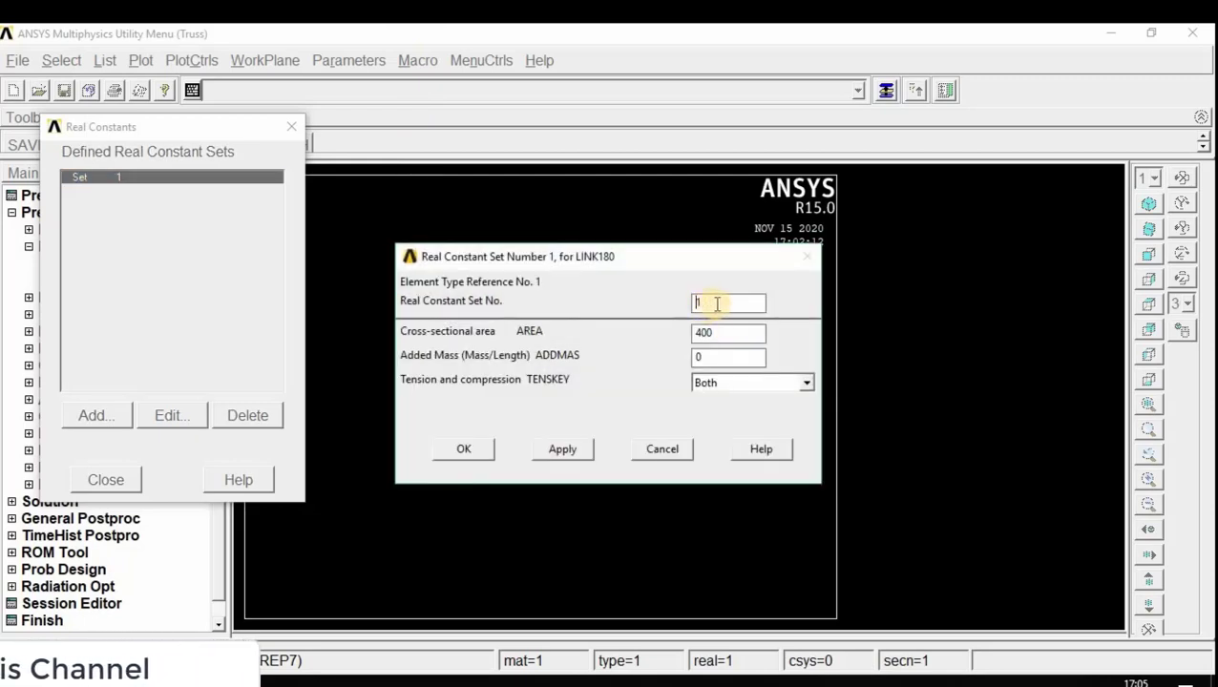
text(2)
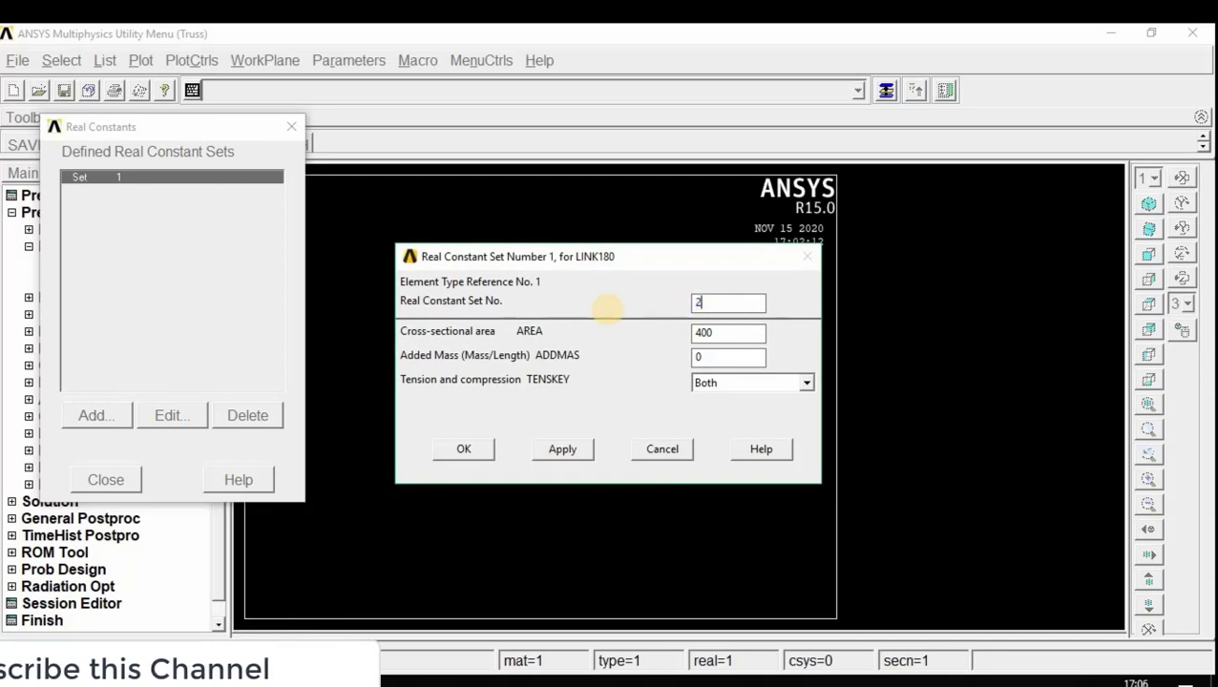
double_click(752, 333)
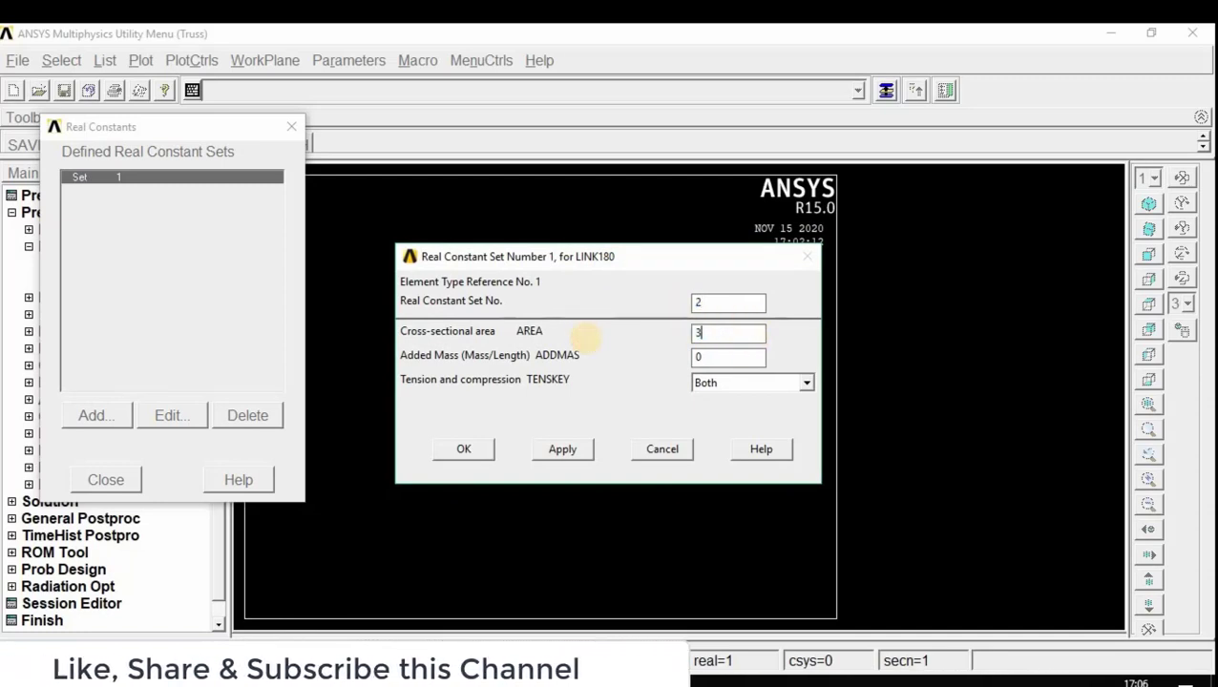
text(320)
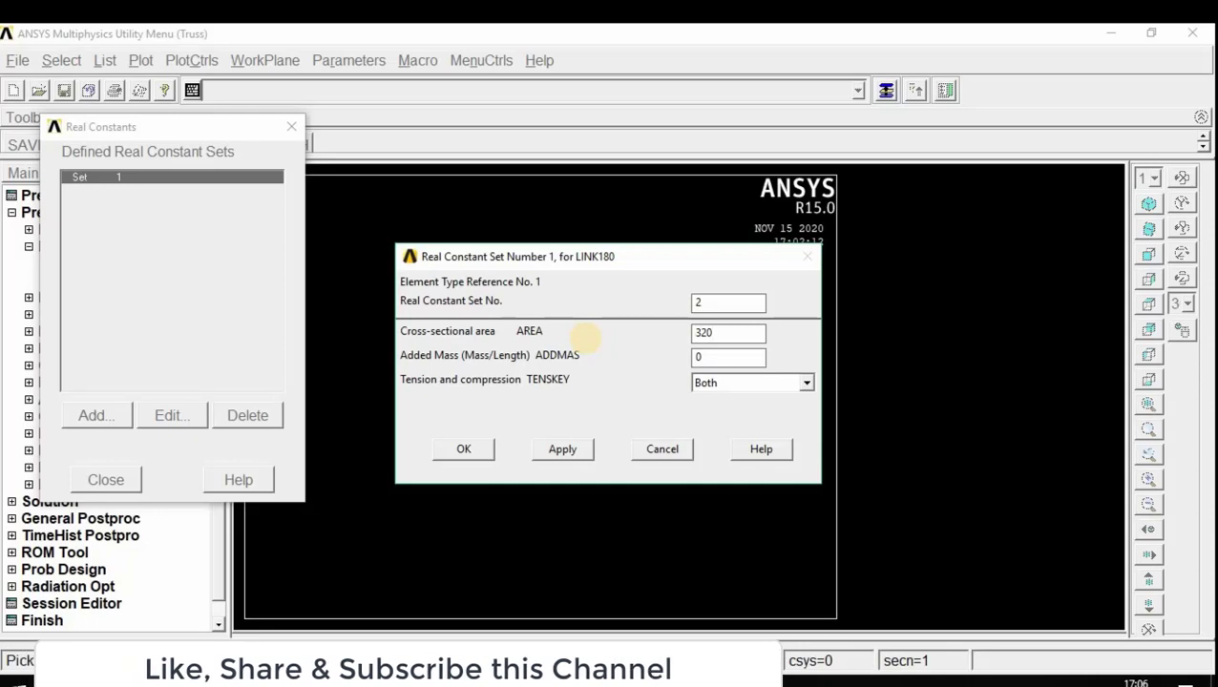
click(562, 449)
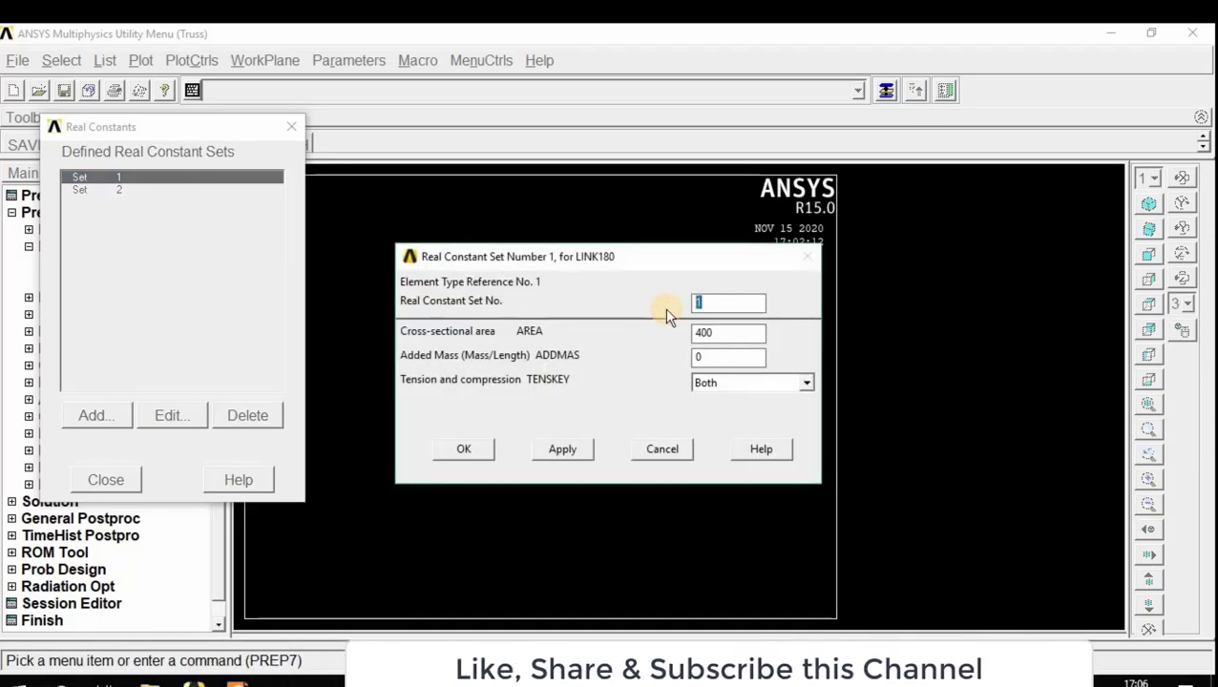
Step: Define real constant set 3 with a cross-sectional area of 380
text(3)
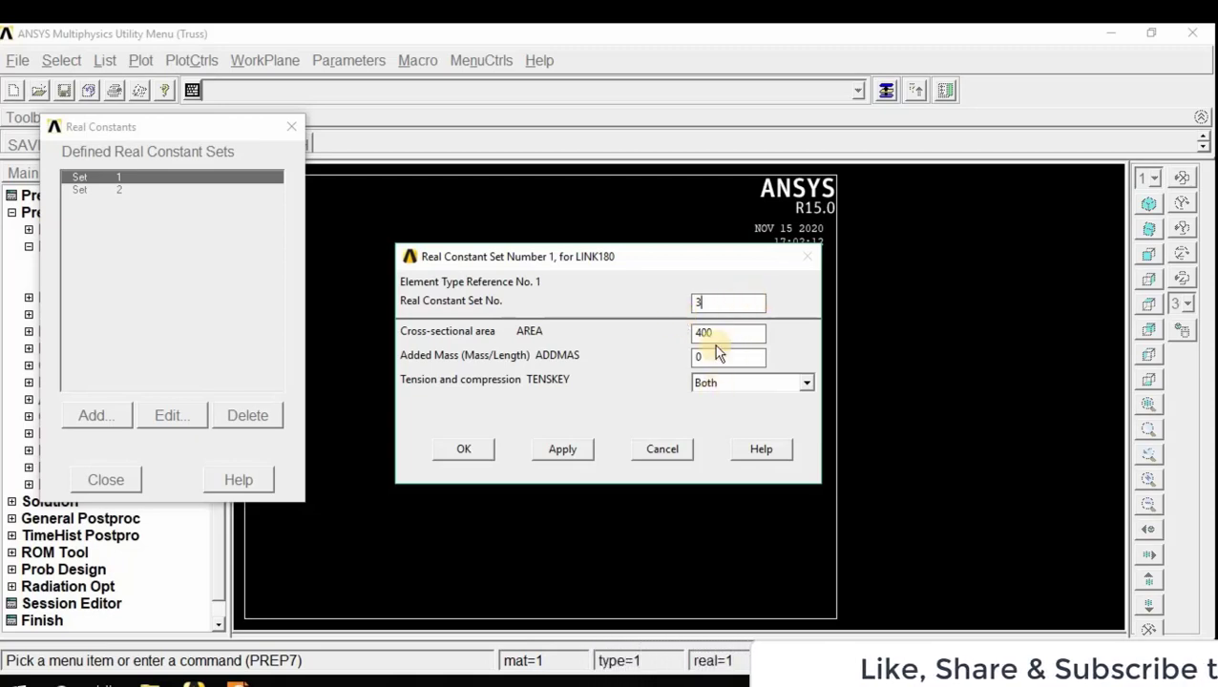
drag(730, 336, 615, 340)
text(380)
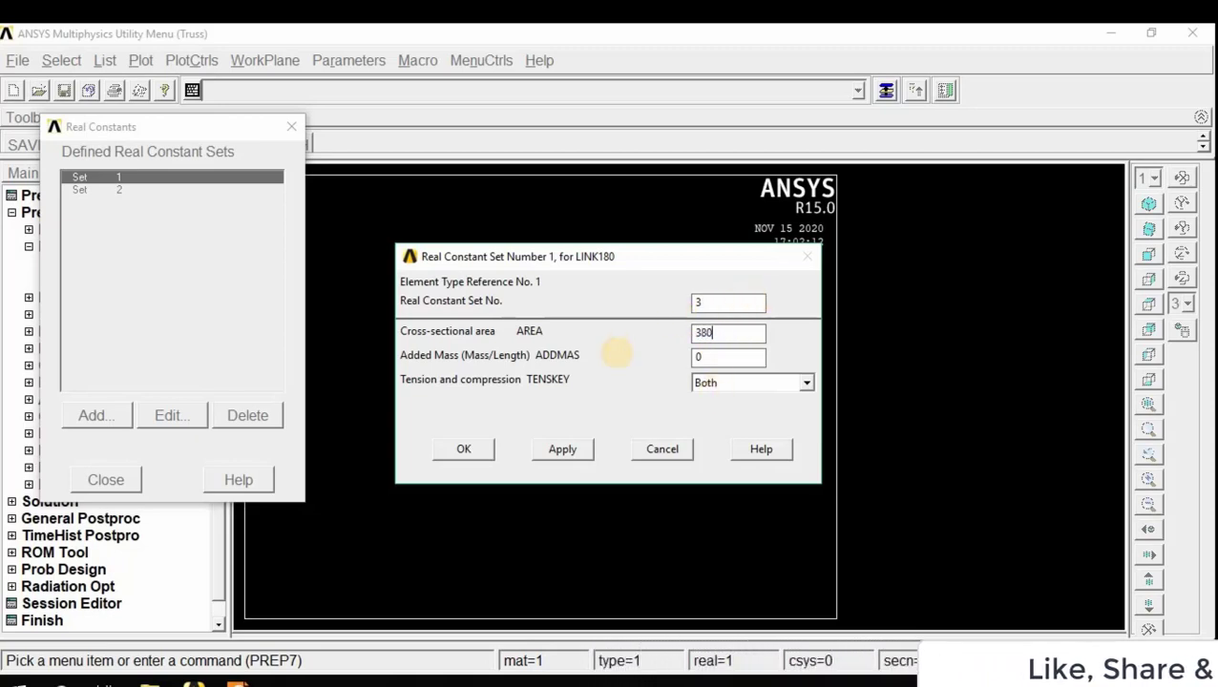
click(567, 450)
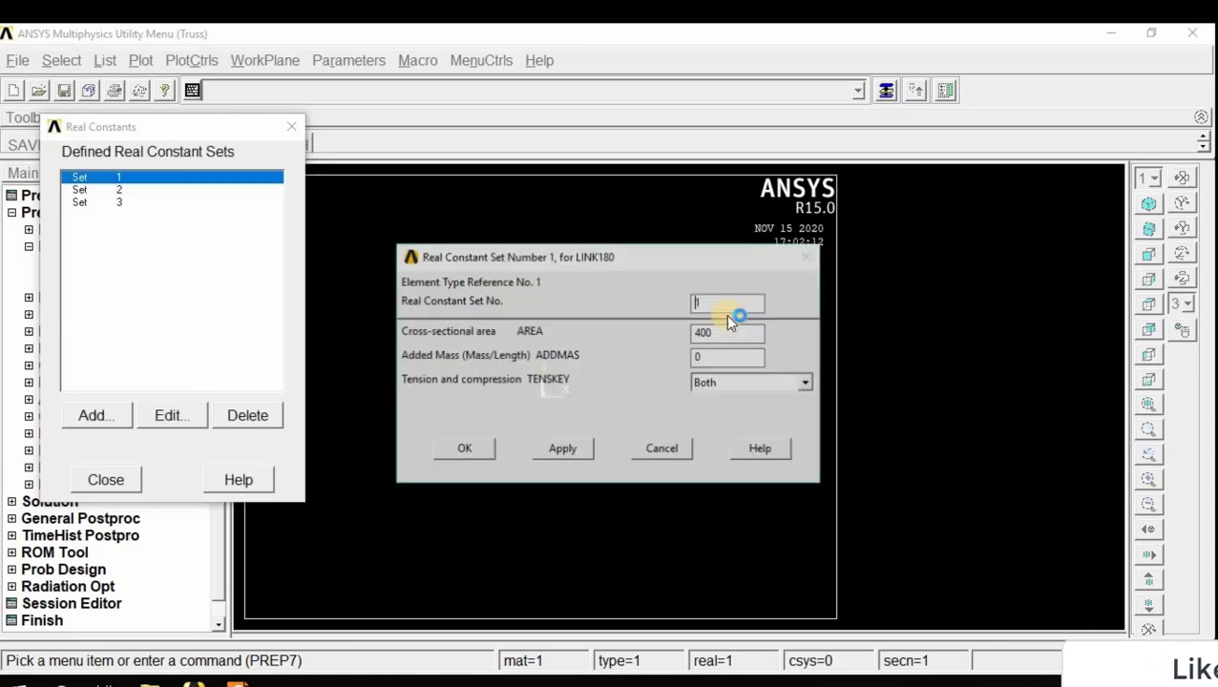
Step: Define real constant set 4 with a cross-sectional area of 420 and finish the real constants definition
text(4)
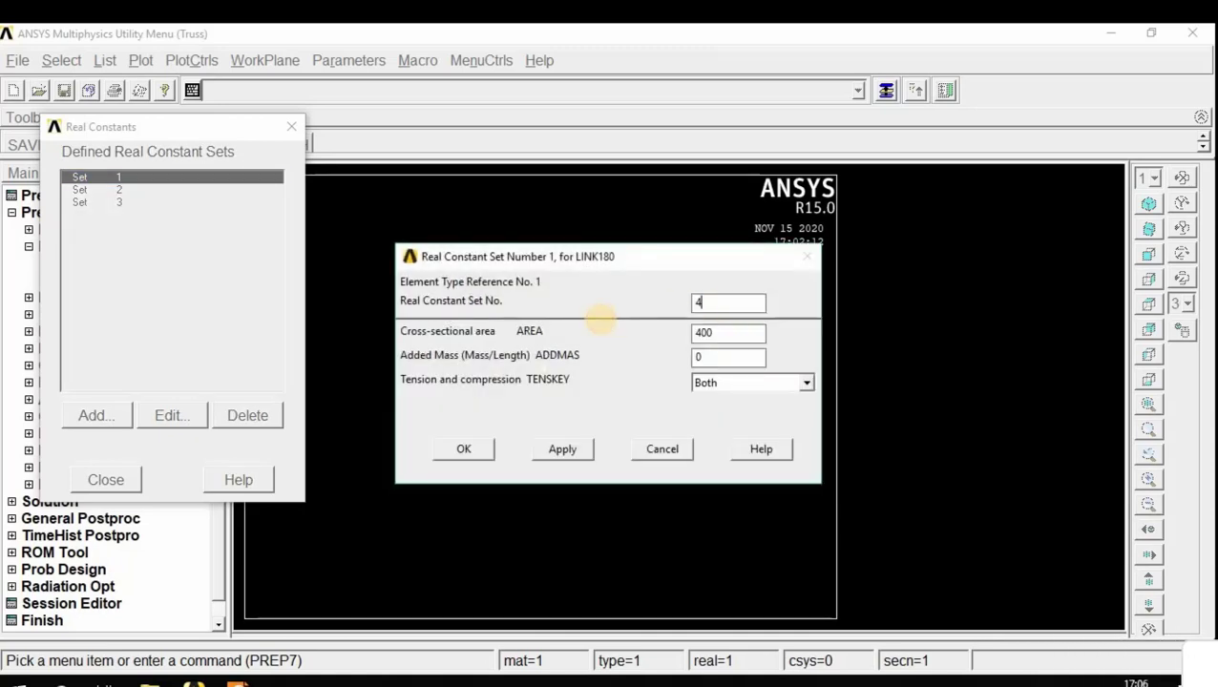
double_click(734, 332)
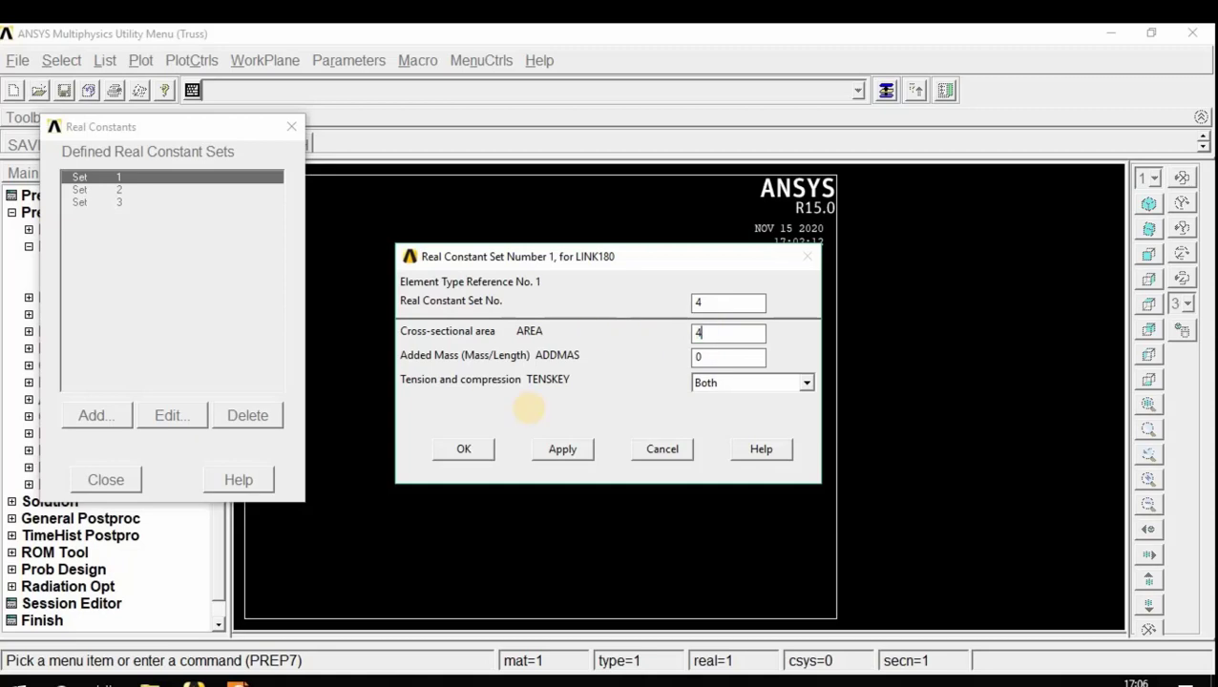
text(420)
click(458, 448)
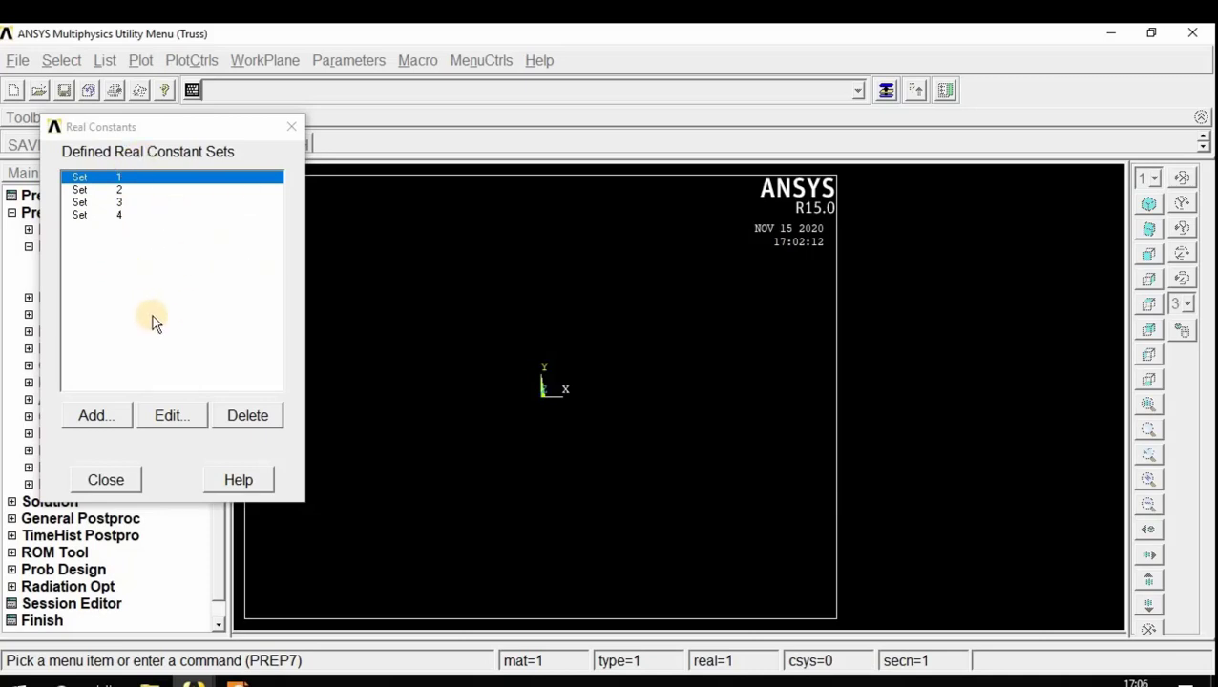
click(105, 479)
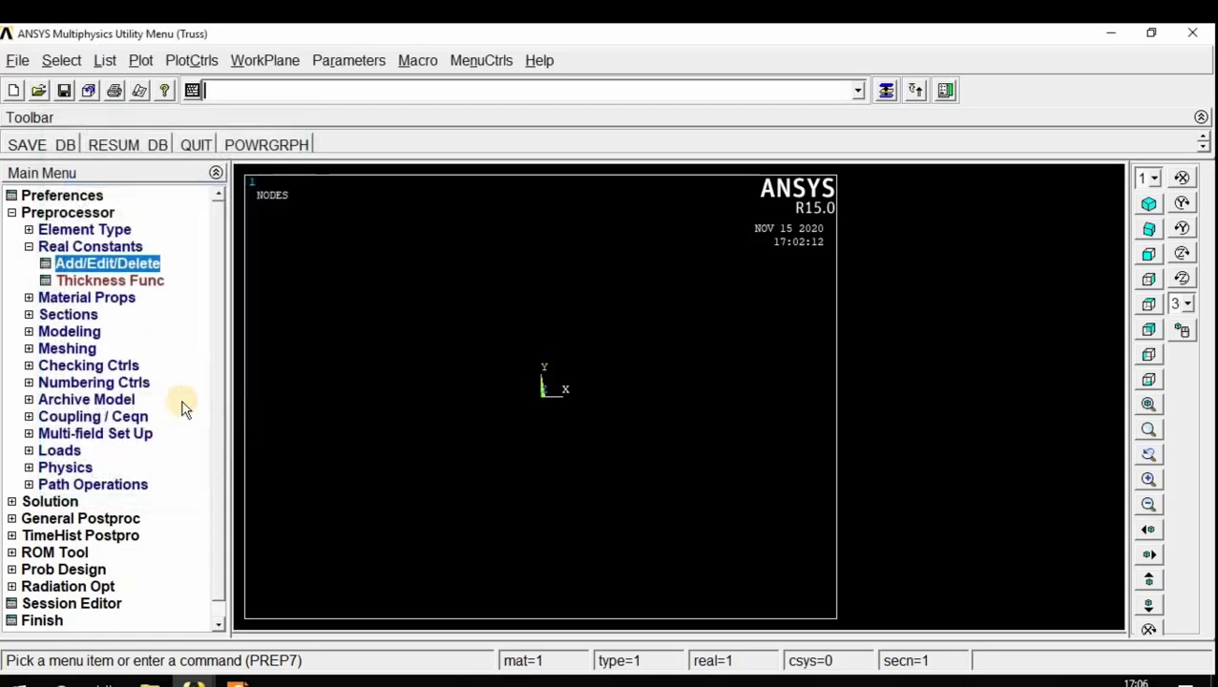
Step: Open the structural linear elastic isotropic properties for material model 1
click(76, 299)
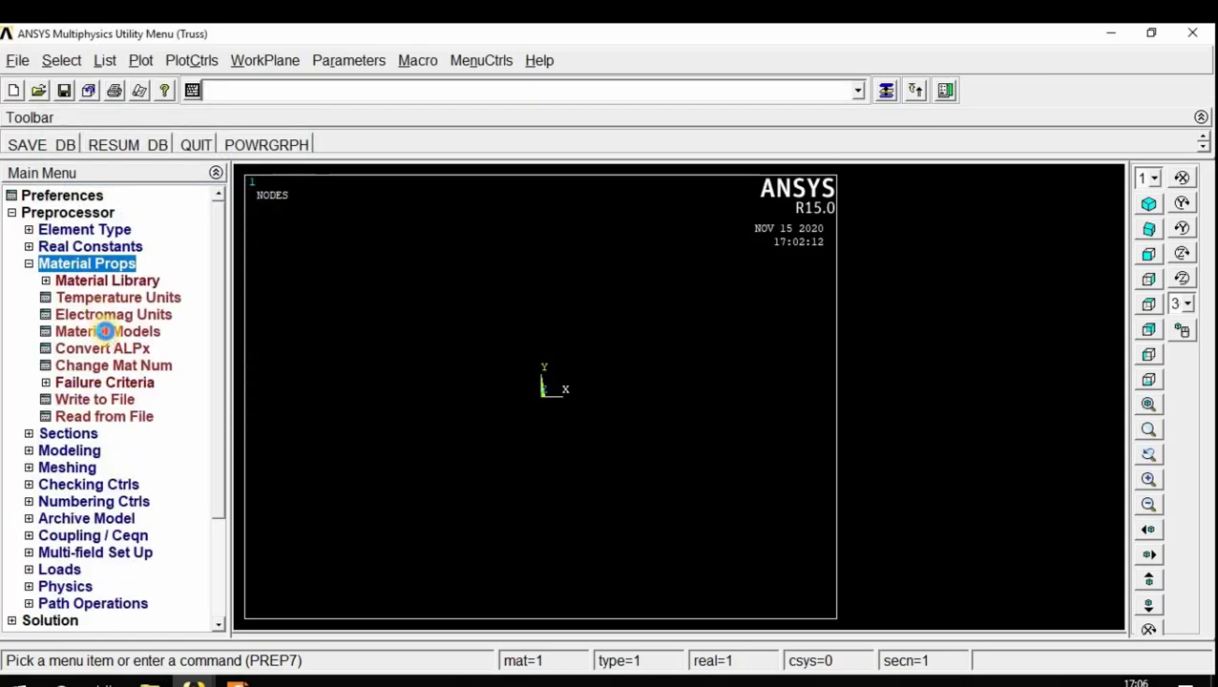
click(105, 331)
double_click(630, 301)
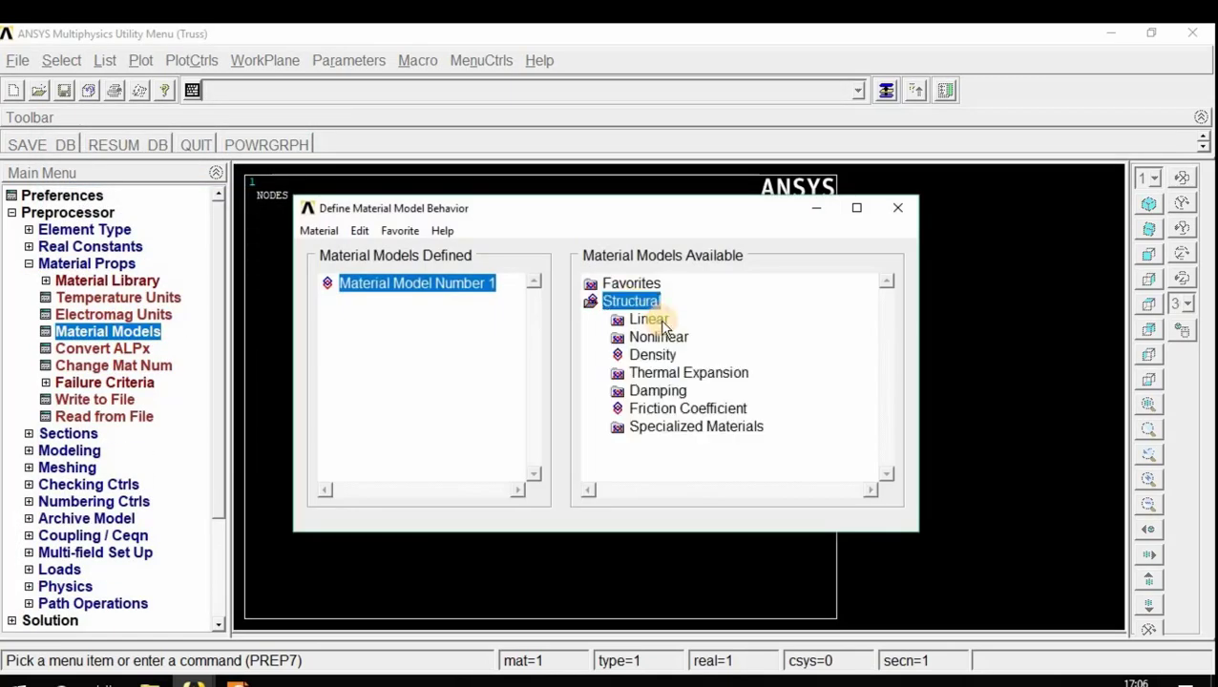
double_click(649, 318)
double_click(675, 337)
double_click(706, 355)
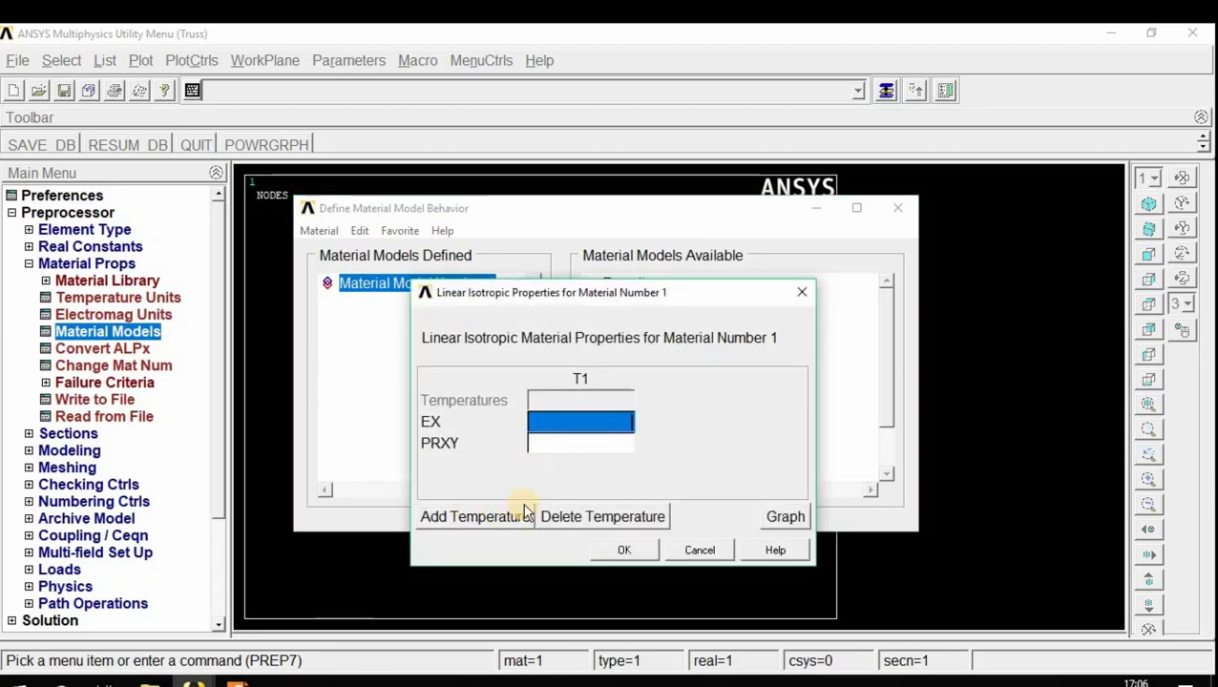
Step: Check the problem statement in Foxit Reader, and in ANSYS set material 1's EX to 200e3 and PRXY to 0.3
click(245, 683)
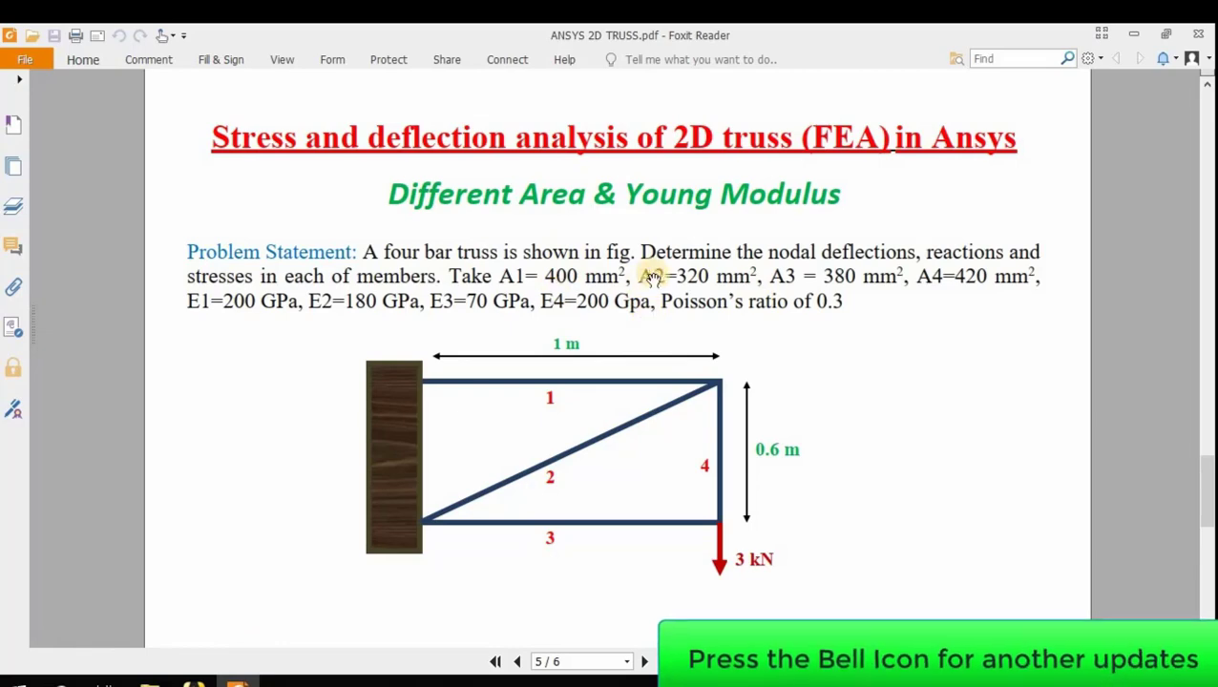
click(245, 683)
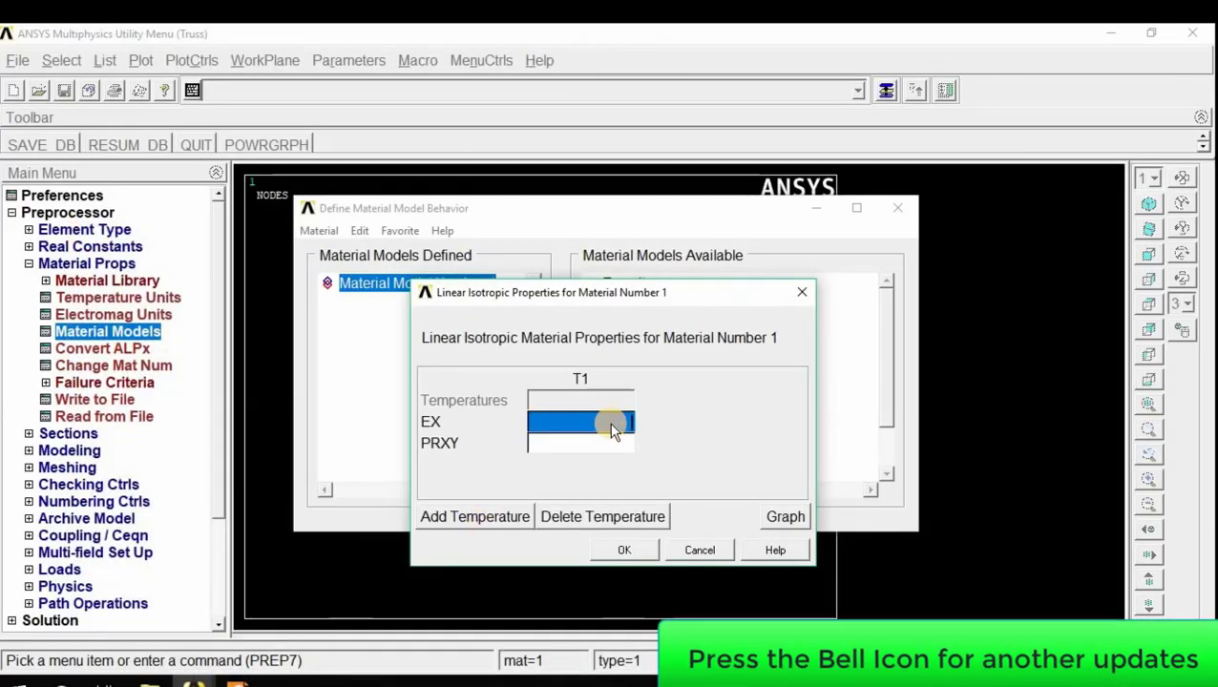
text(200)
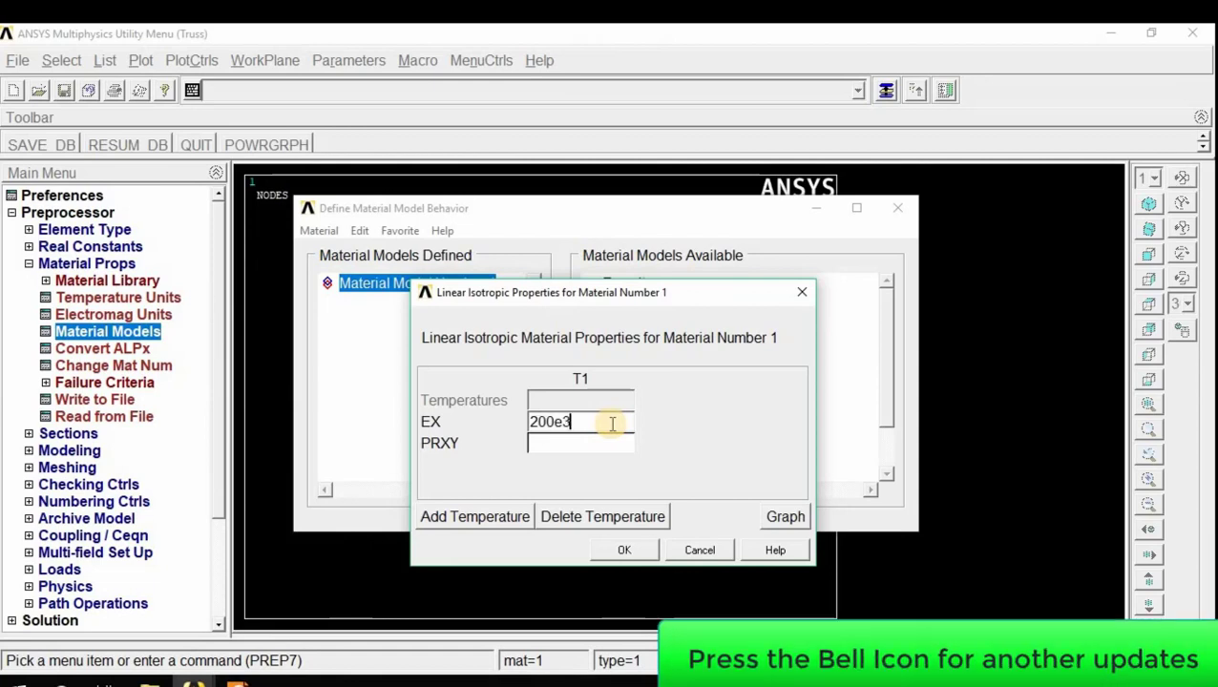
text(e3)
key(Tab)
text(0)
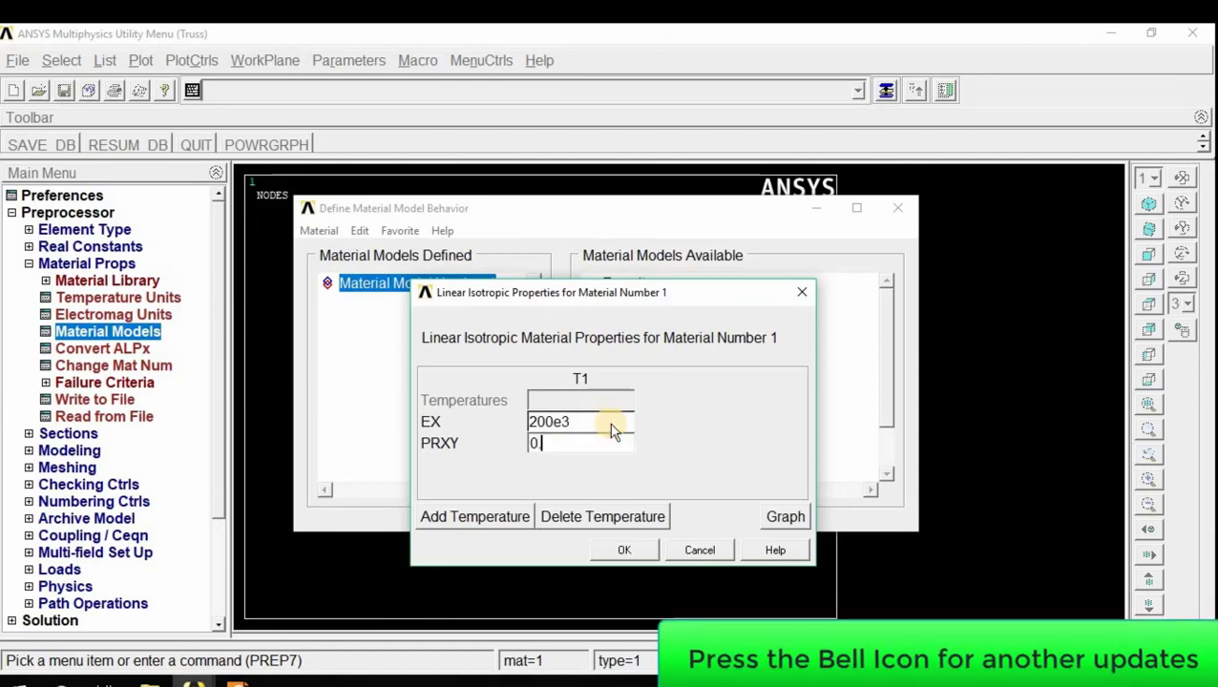
click(626, 551)
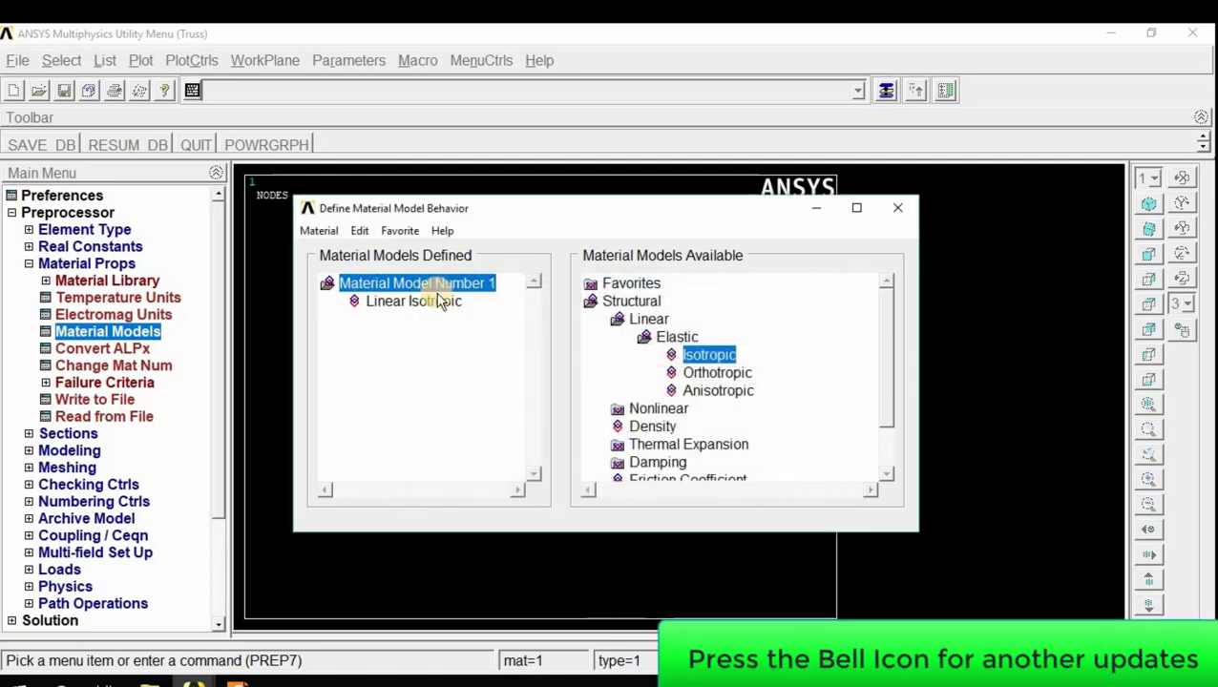
Step: Add material model 2 with linear isotropic properties of EX 180e3 and PRXY 0.3
click(321, 230)
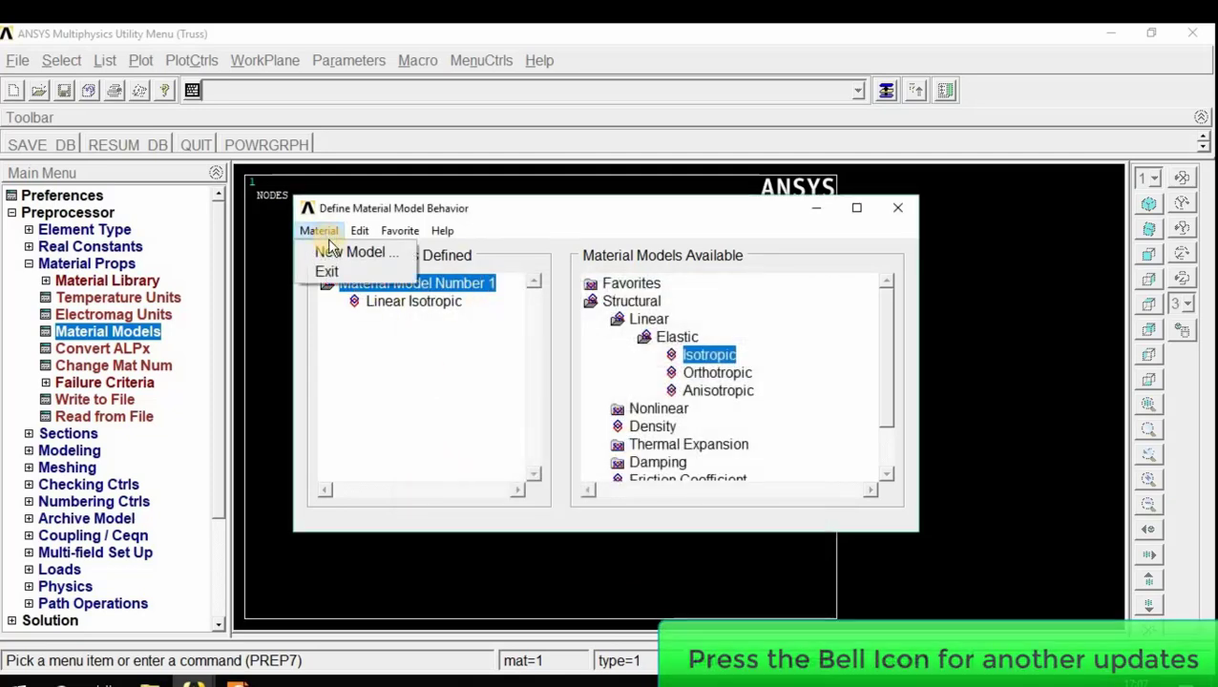
click(338, 253)
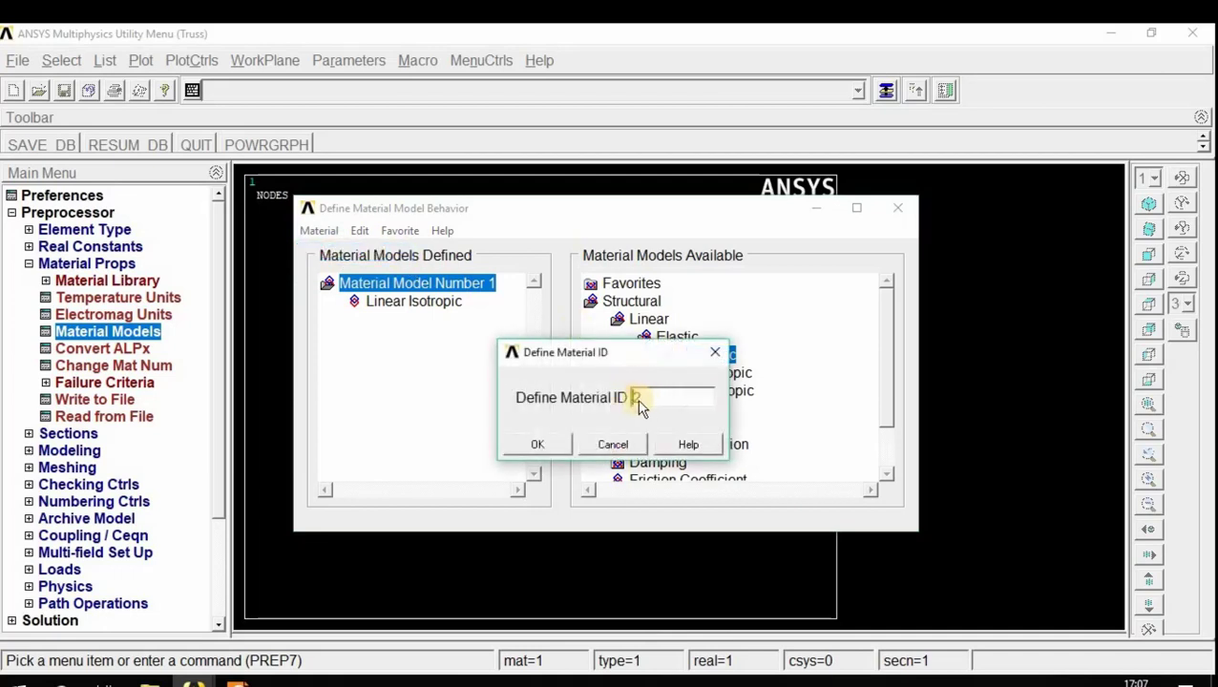
click(539, 445)
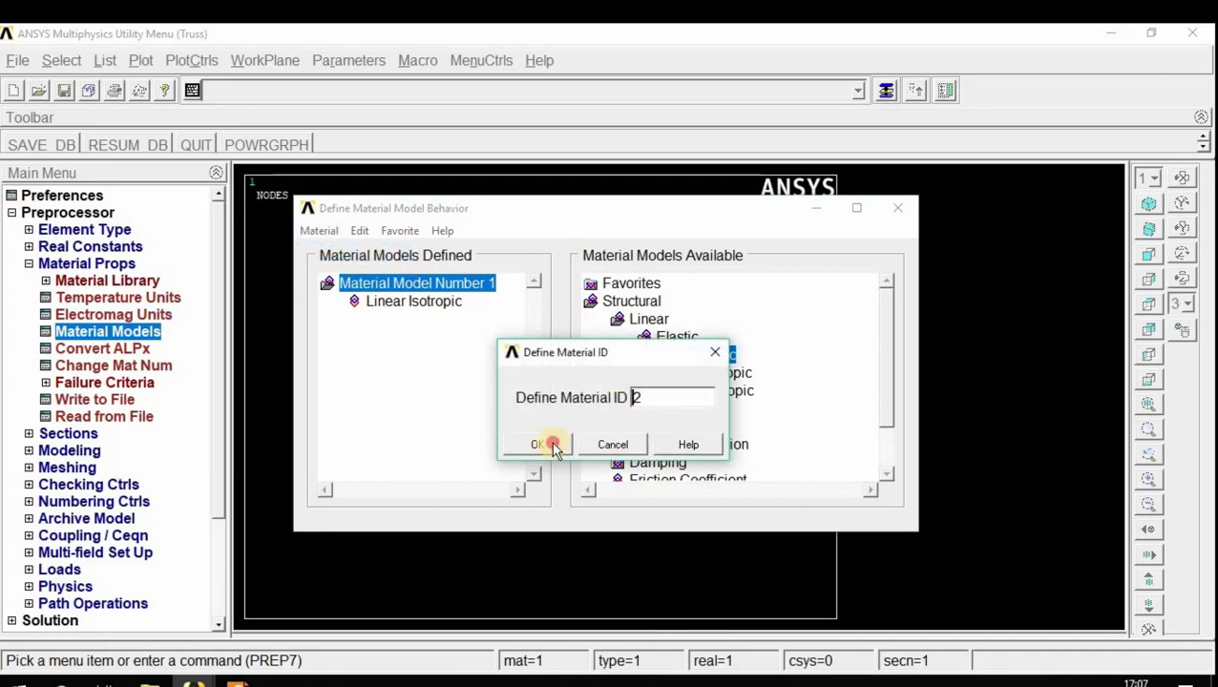
double_click(714, 354)
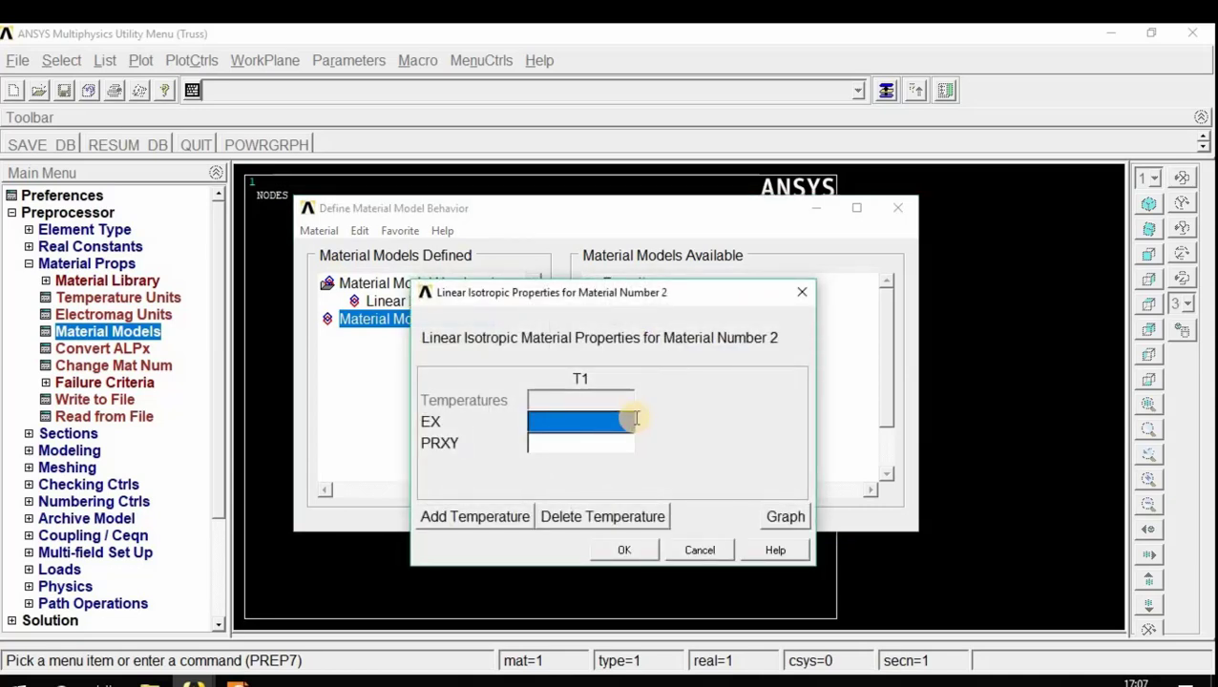
text(180e3)
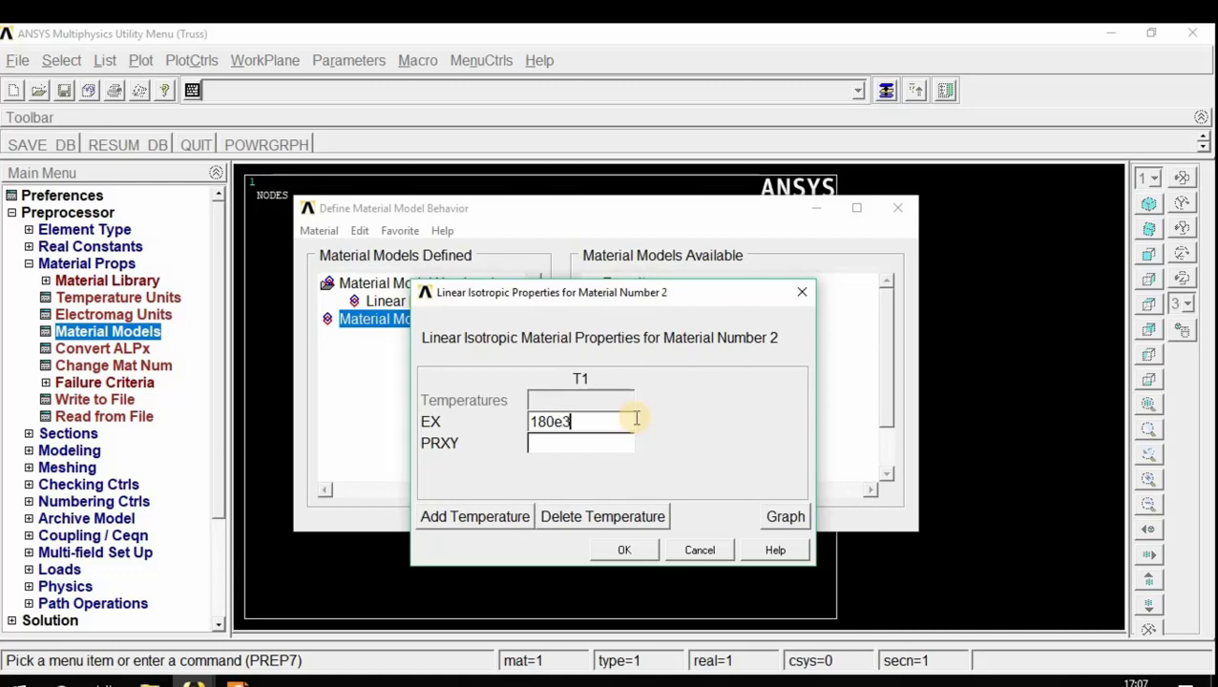
key(Tab)
text(0.3)
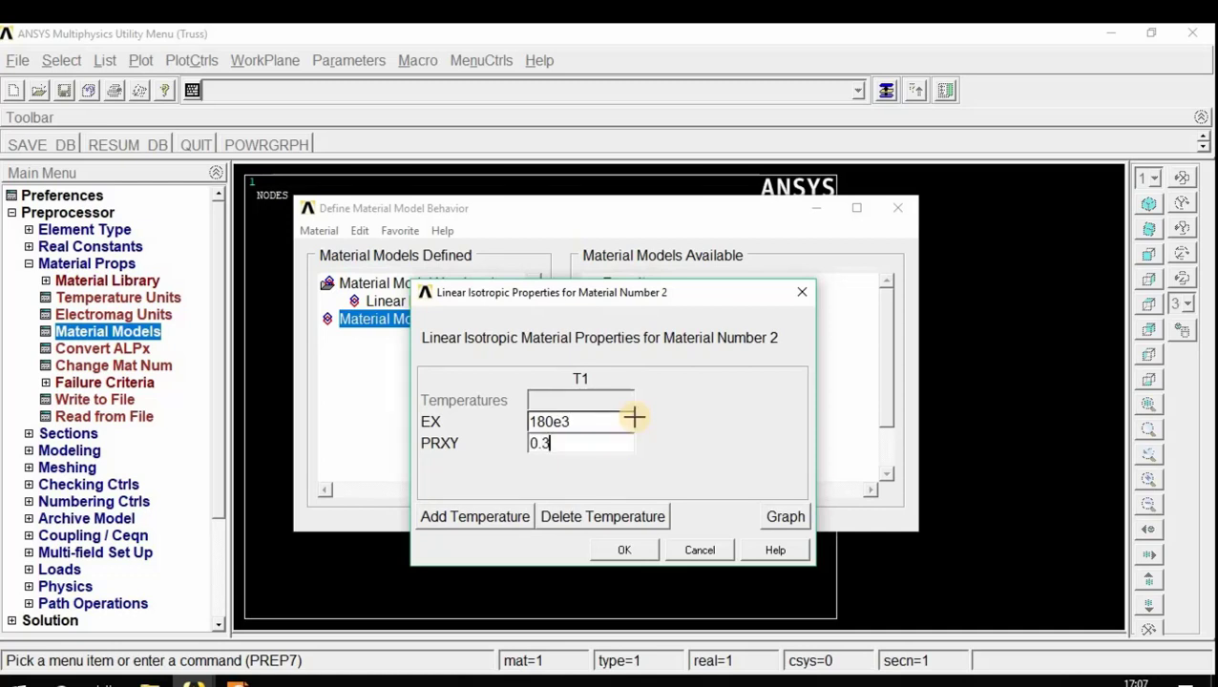
click(638, 551)
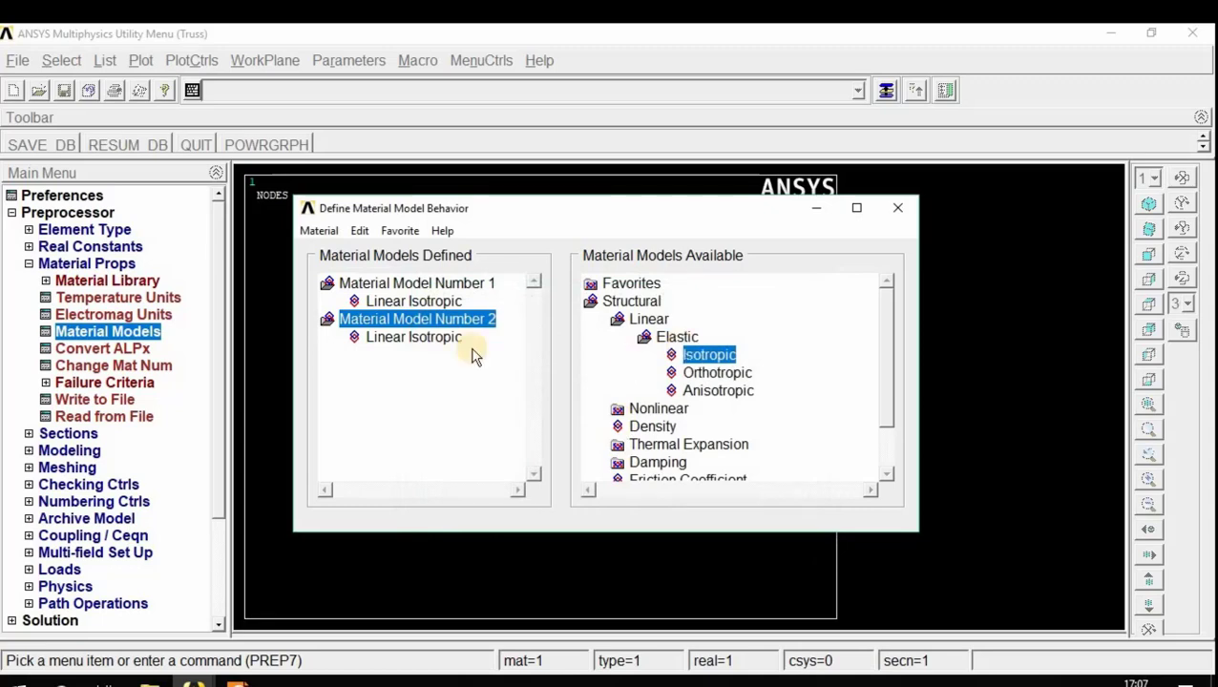
Step: Add material model 3 with linear isotropic properties of EX 70e3 and PRXY 0.3
click(319, 231)
click(342, 252)
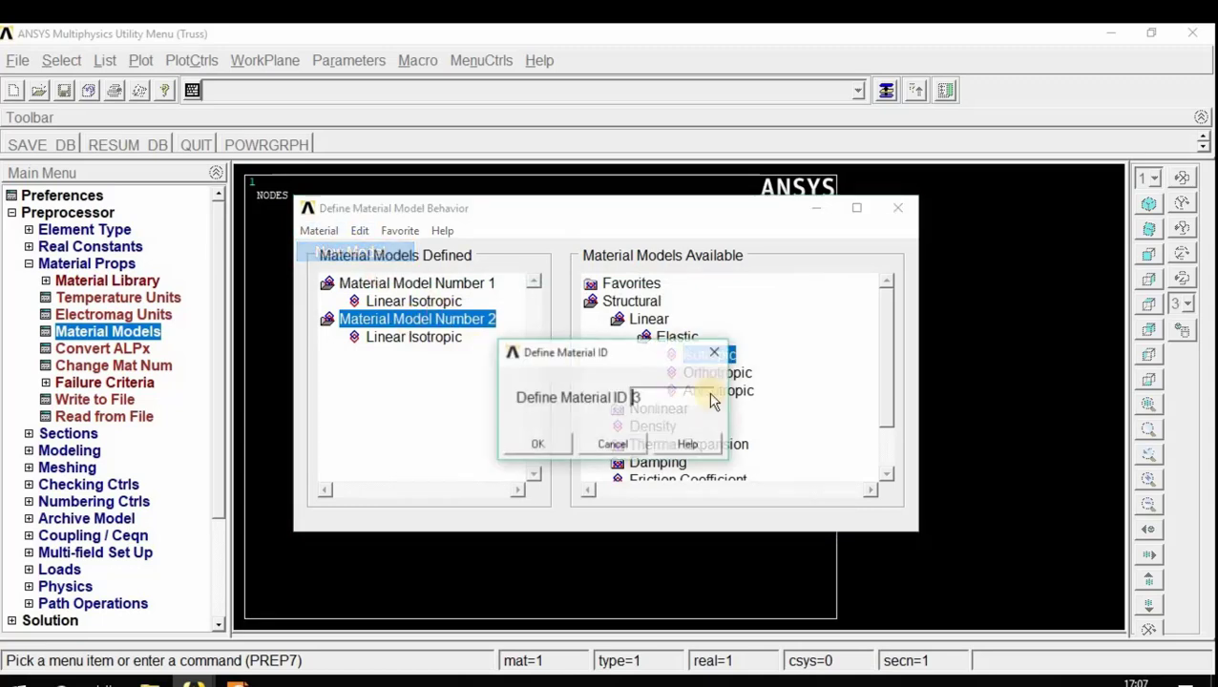
click(539, 444)
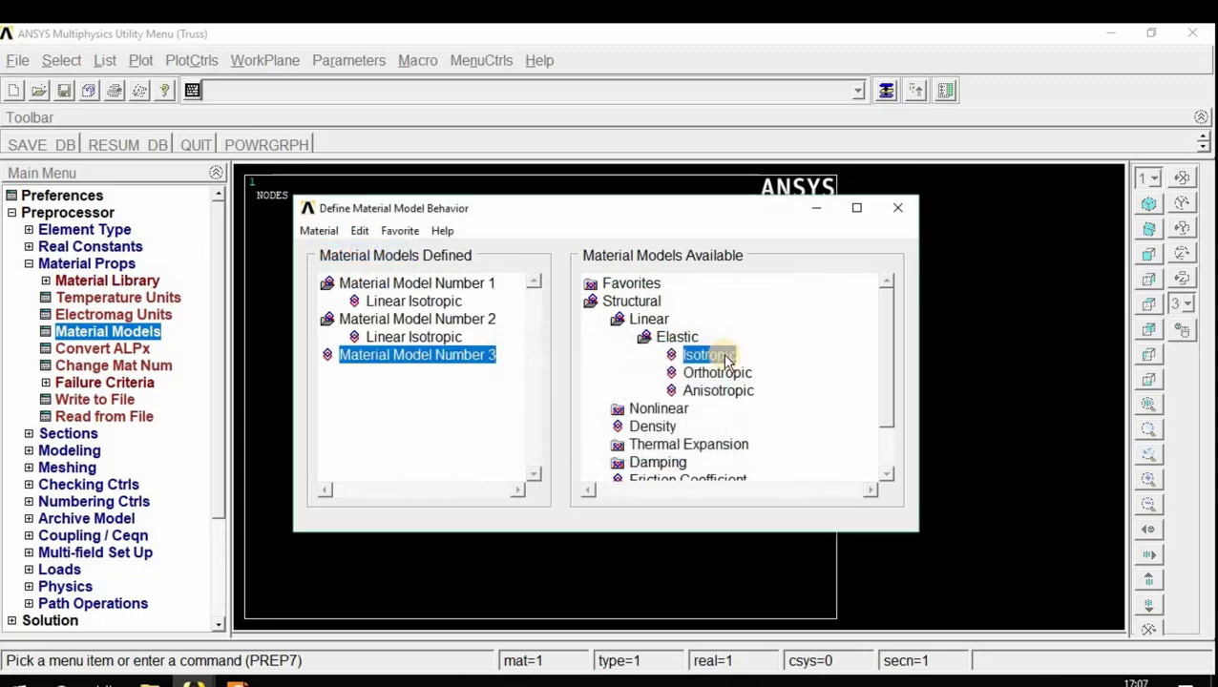
double_click(702, 349)
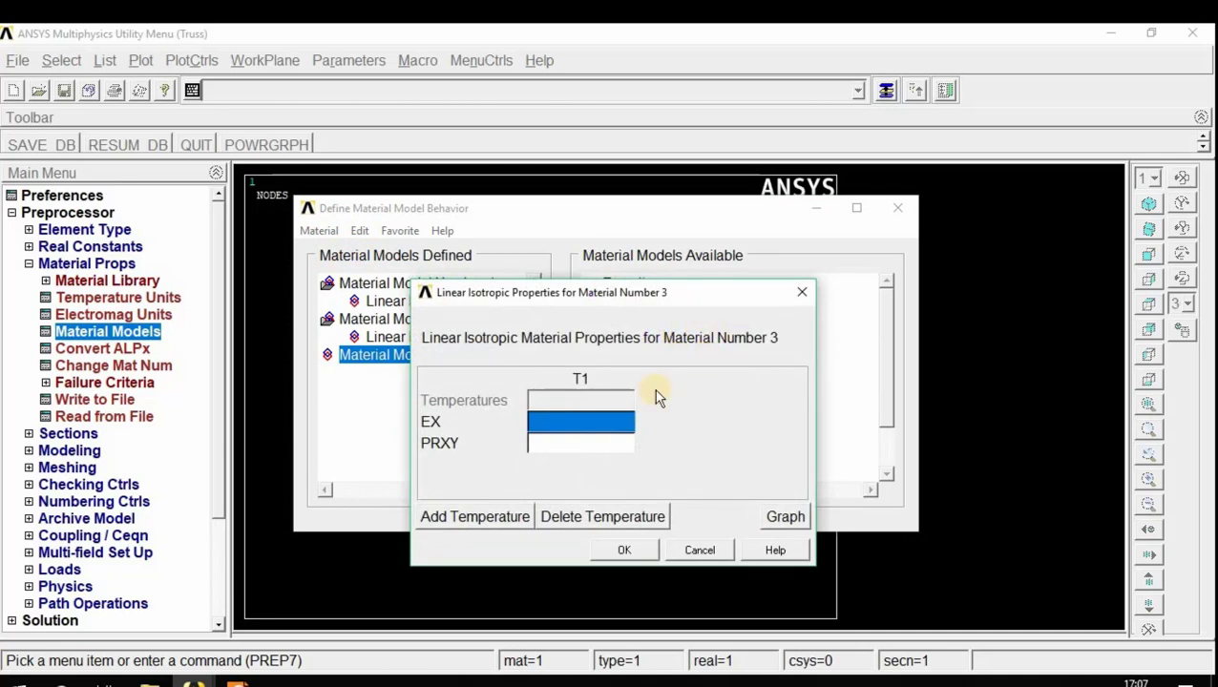
text(70e3)
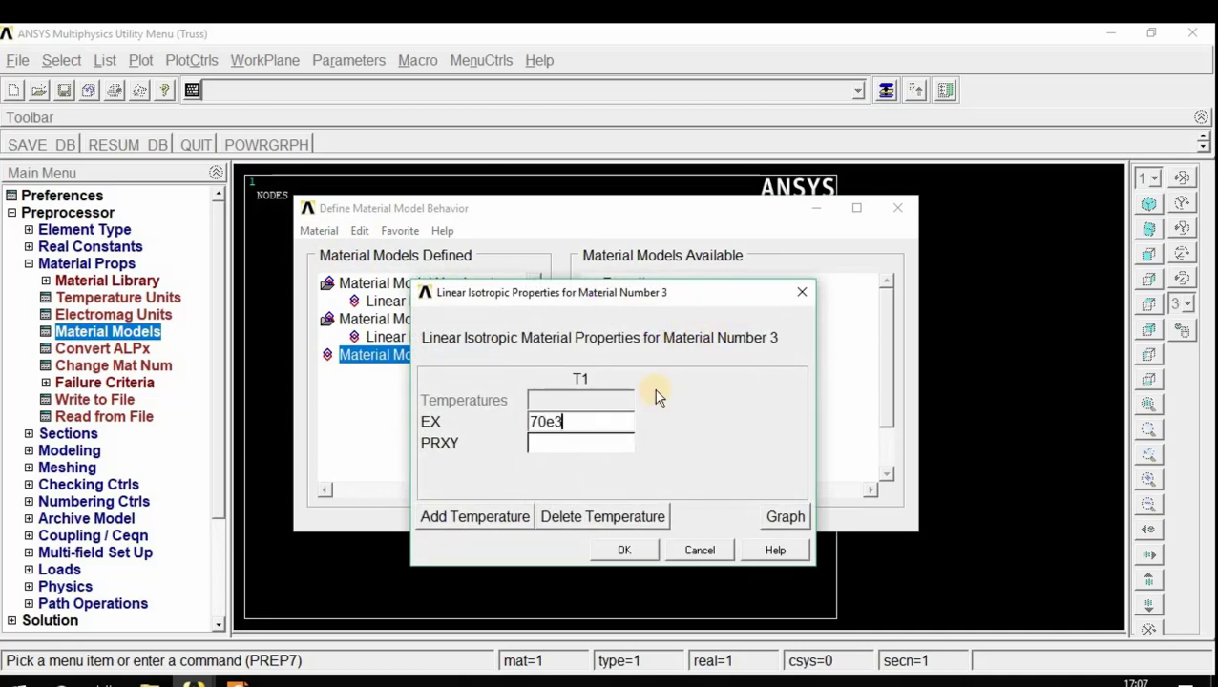
key(Tab)
text(0.3)
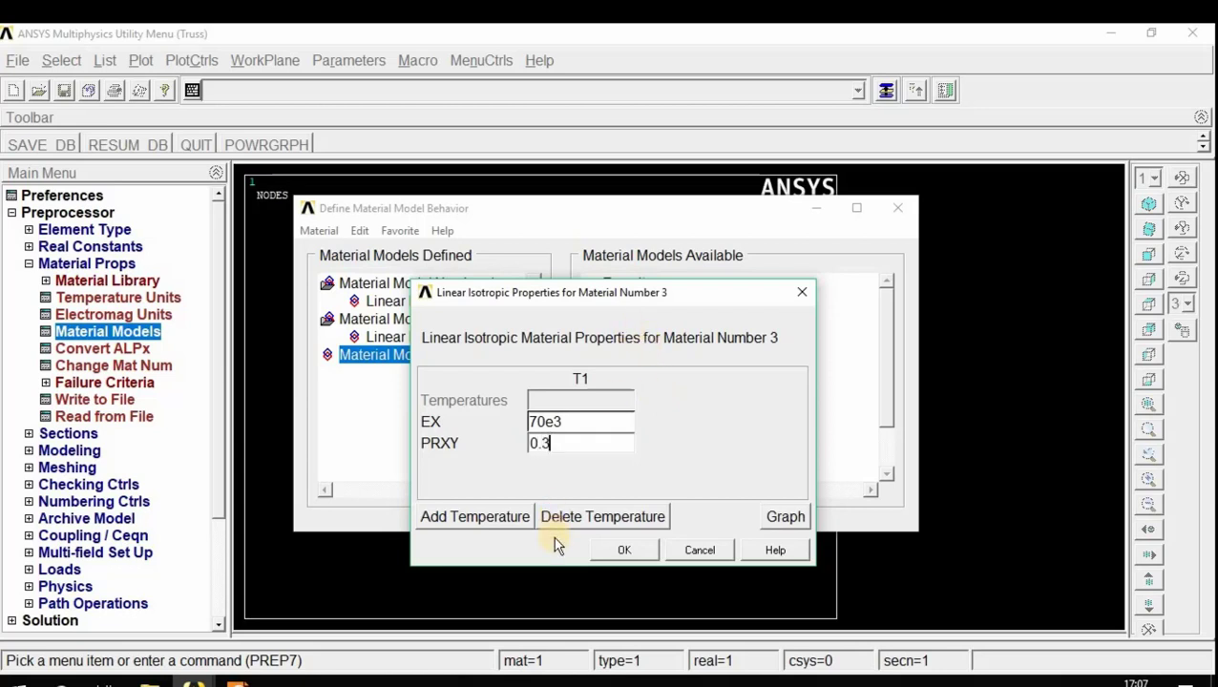
click(635, 553)
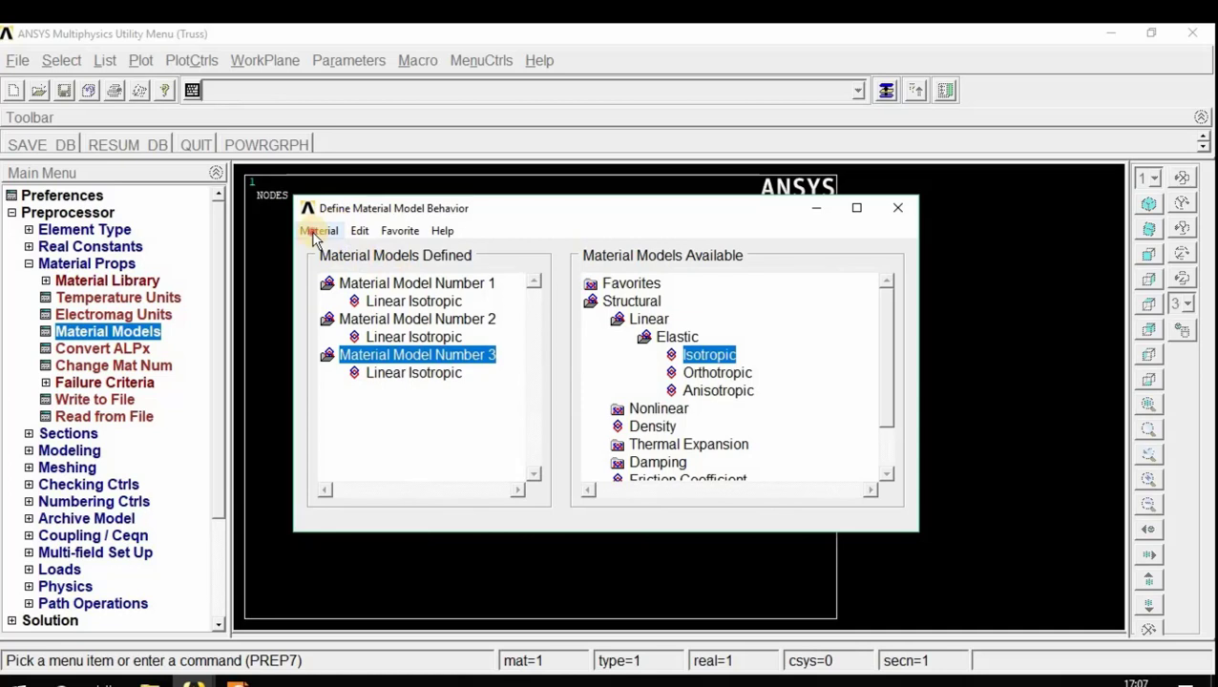
Step: Add material model 4 with linear isotropic properties of EX 200e3 and PRXY 0.3
click(317, 232)
click(355, 253)
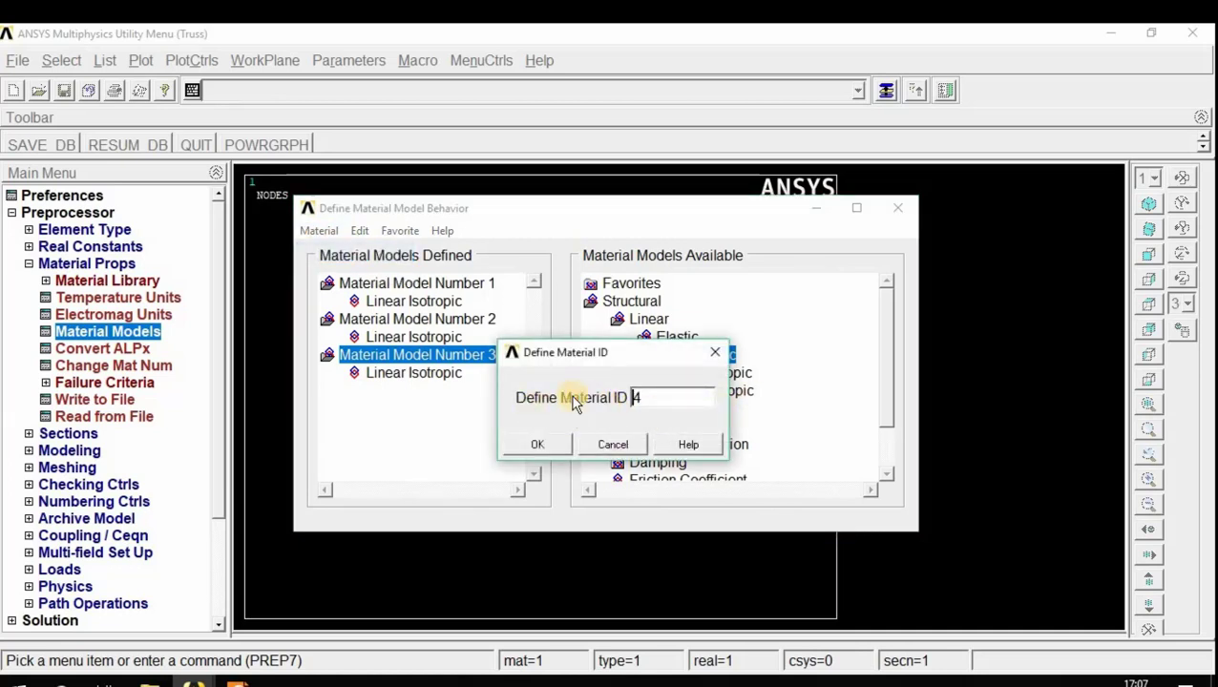
click(663, 408)
drag(581, 355, 660, 264)
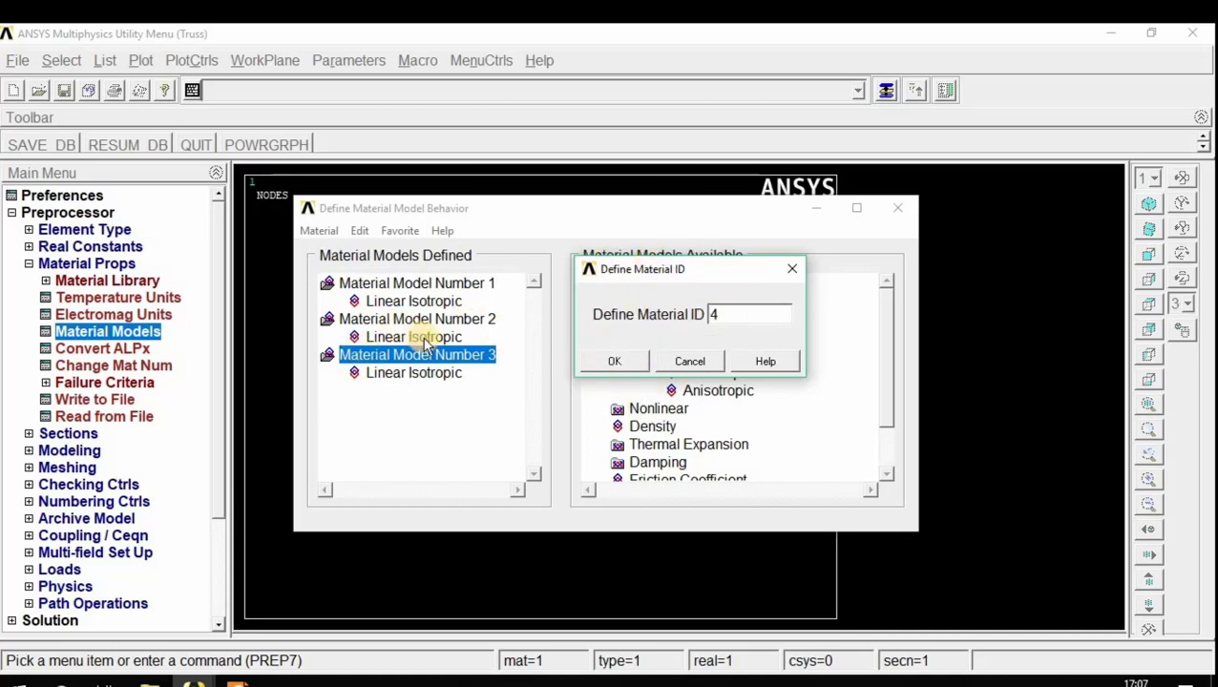
click(615, 362)
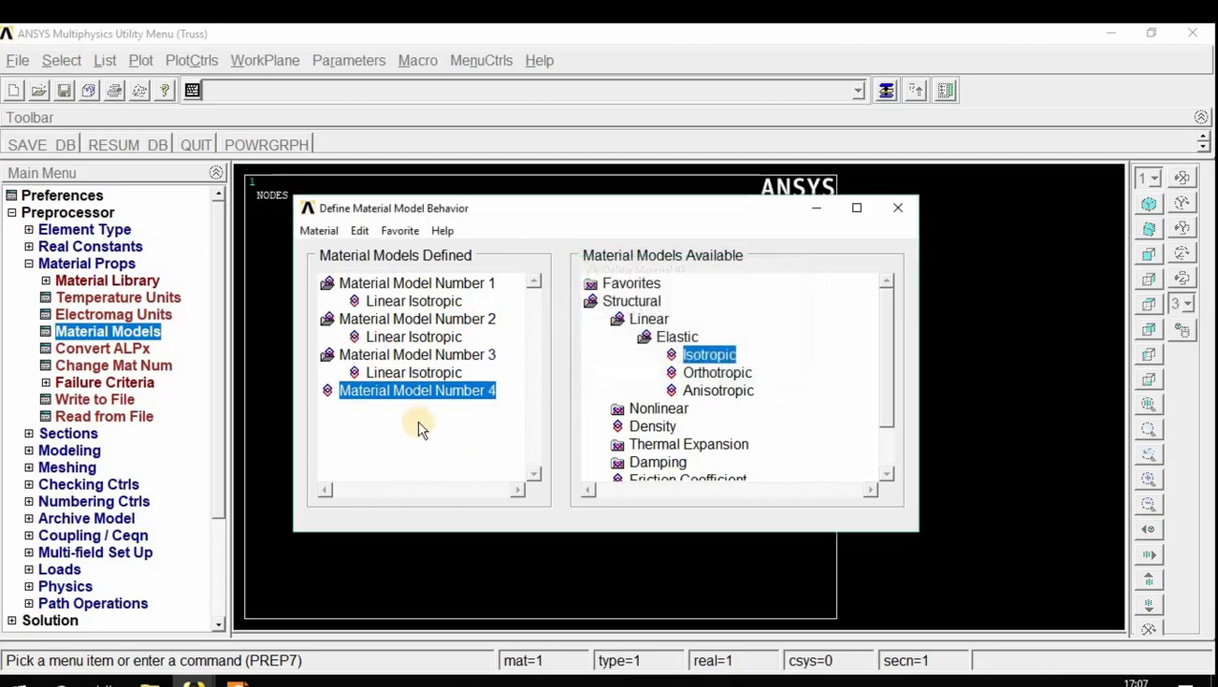
double_click(722, 354)
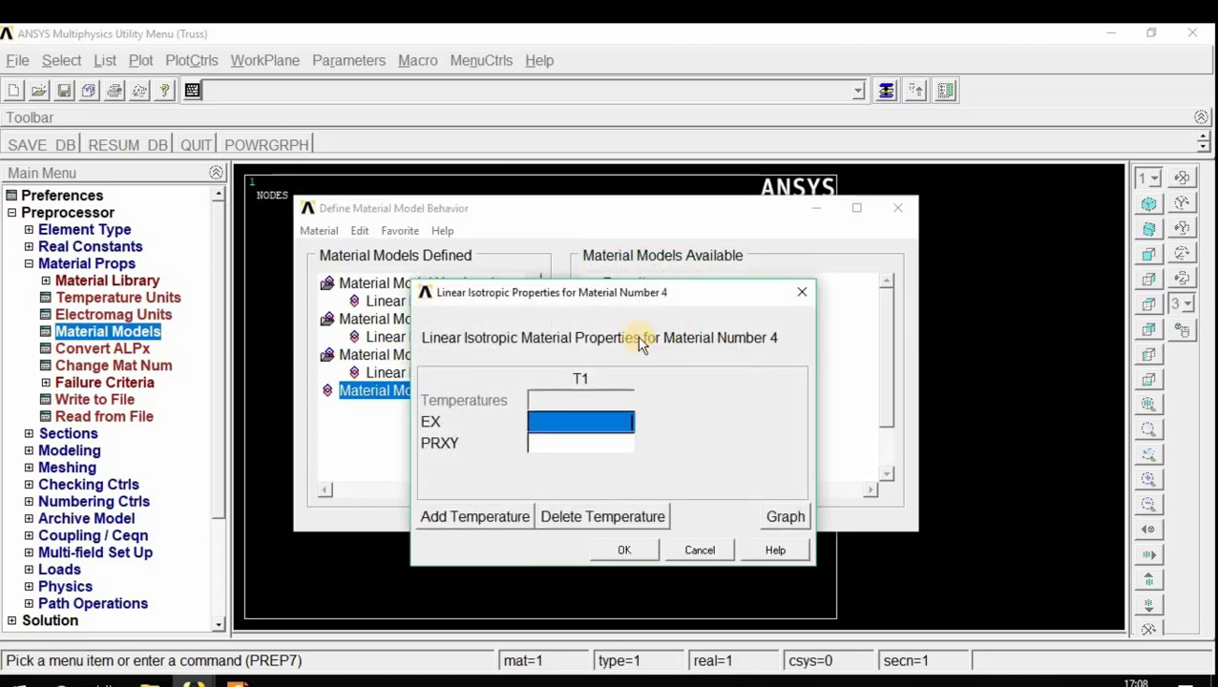
text(200e)
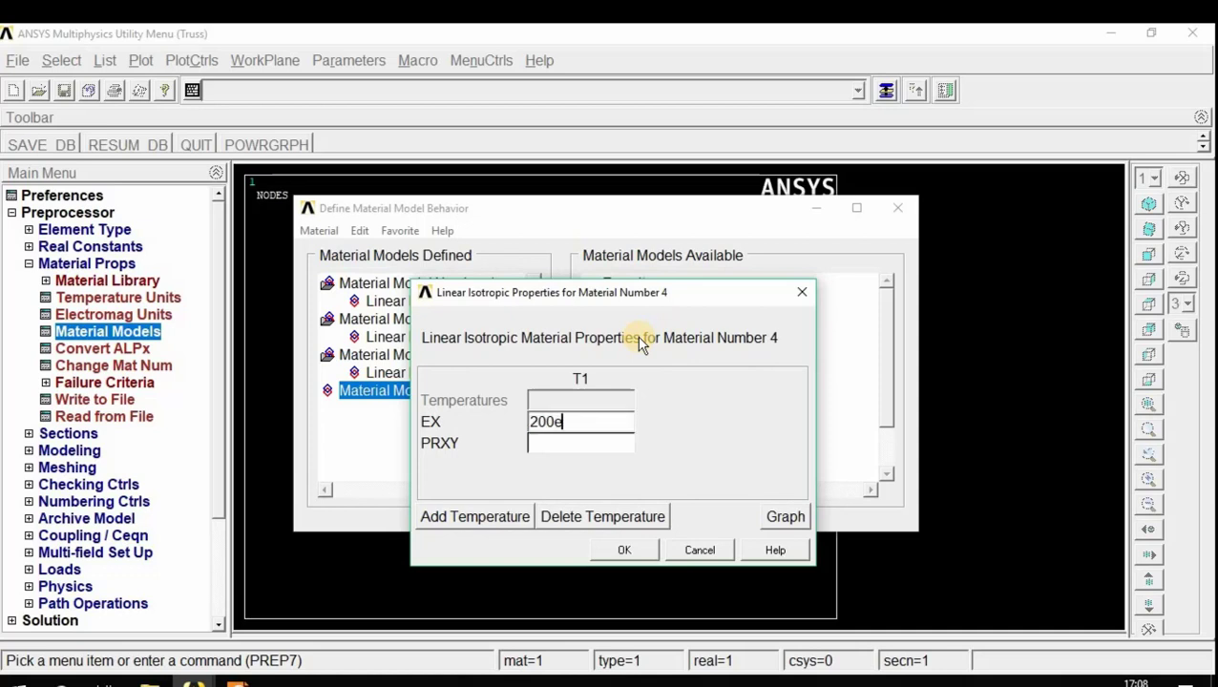
text(3)
key(Tab)
text(0)
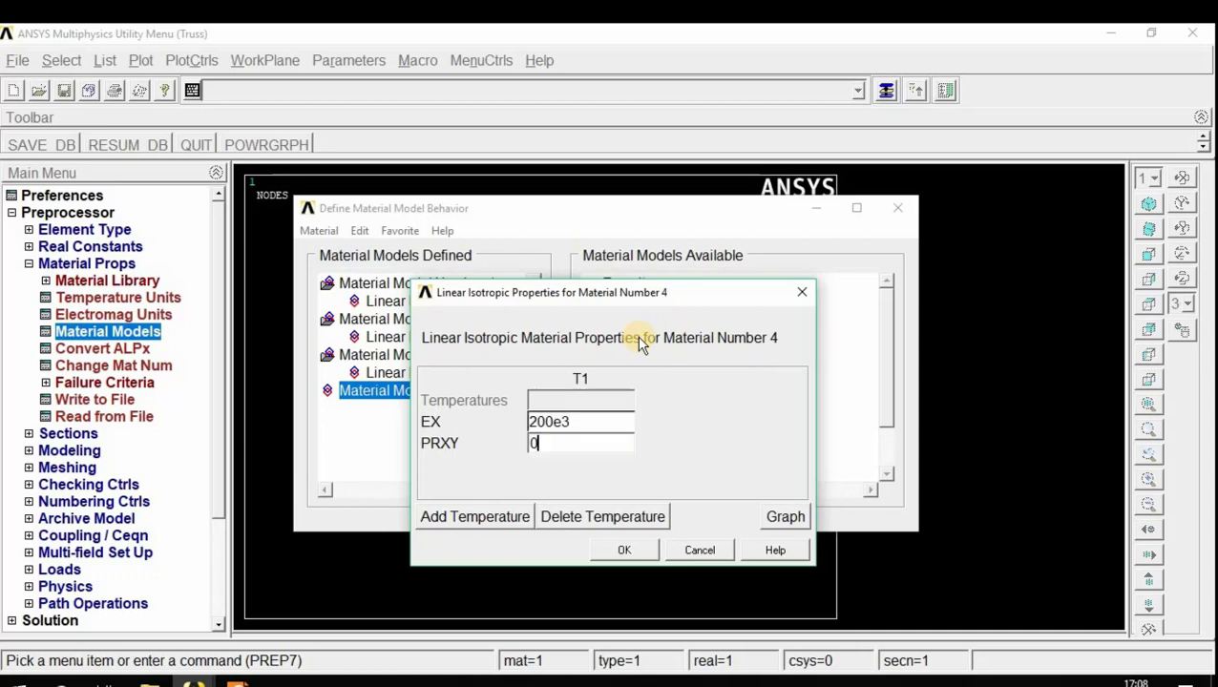
text(.3)
click(624, 550)
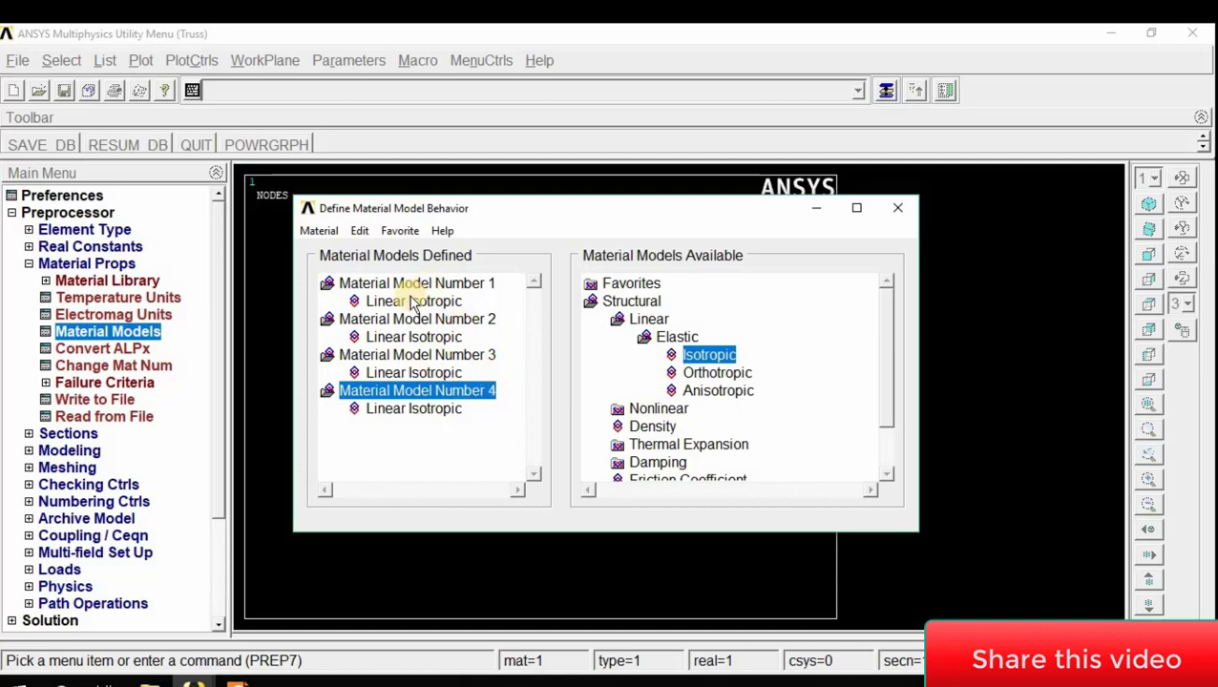
Step: Check the linear isotropic properties of material model 2 and exit the material model definition
double_click(448, 340)
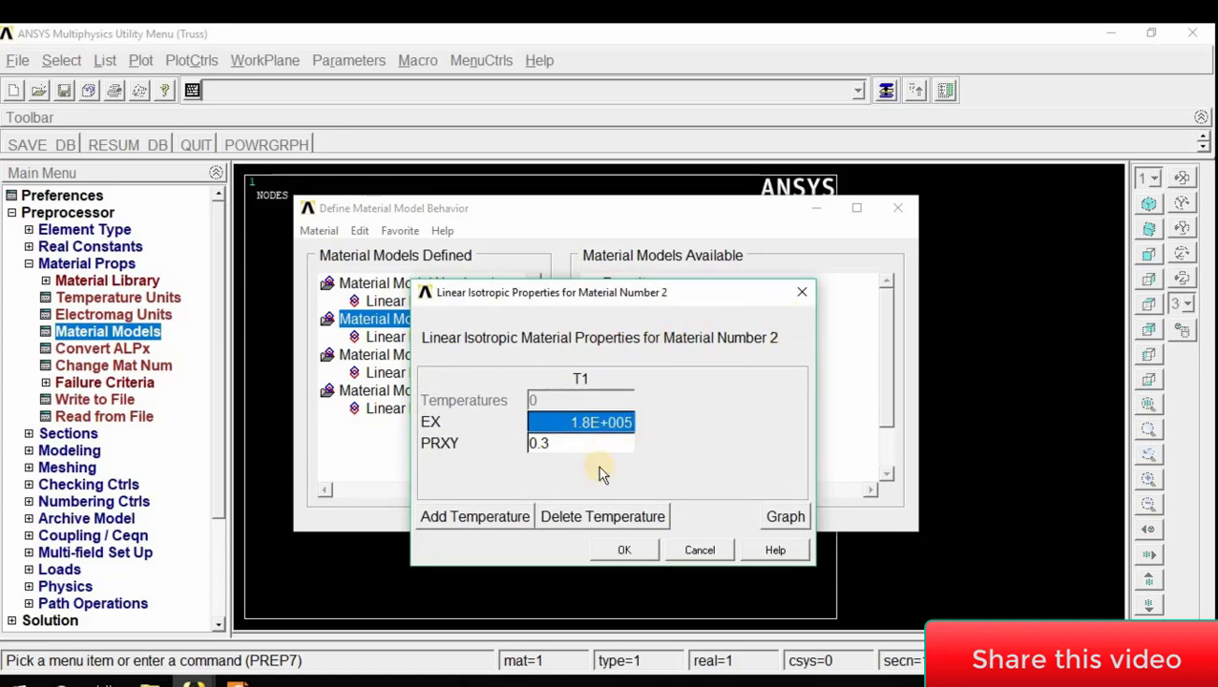
key(Return)
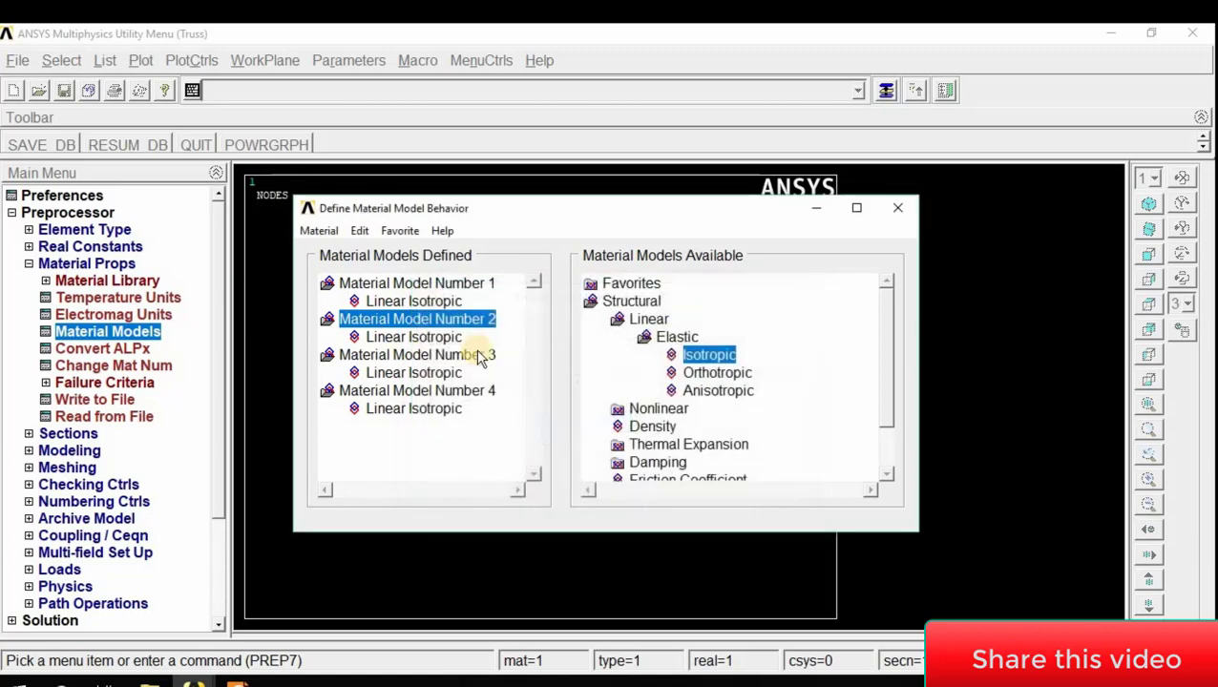
double_click(439, 338)
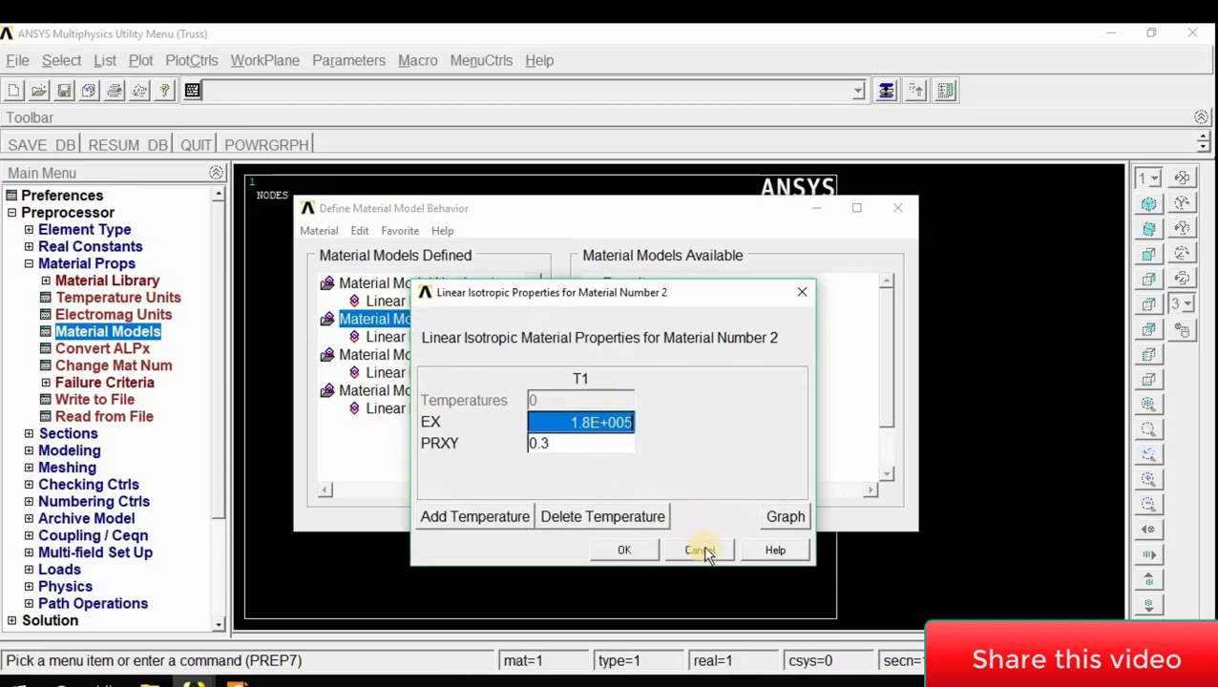
click(704, 552)
click(319, 230)
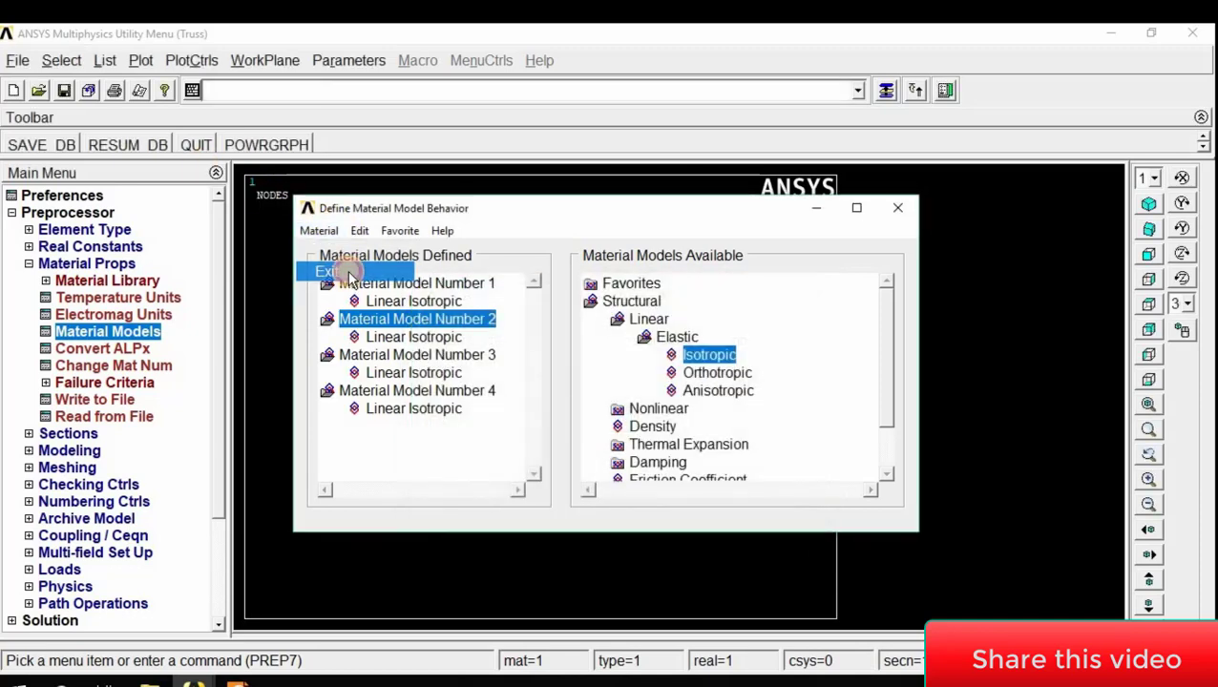
click(348, 271)
Step: Create keypoints in the active coordinate system at the origin and at X 1000, Y 0
click(37, 267)
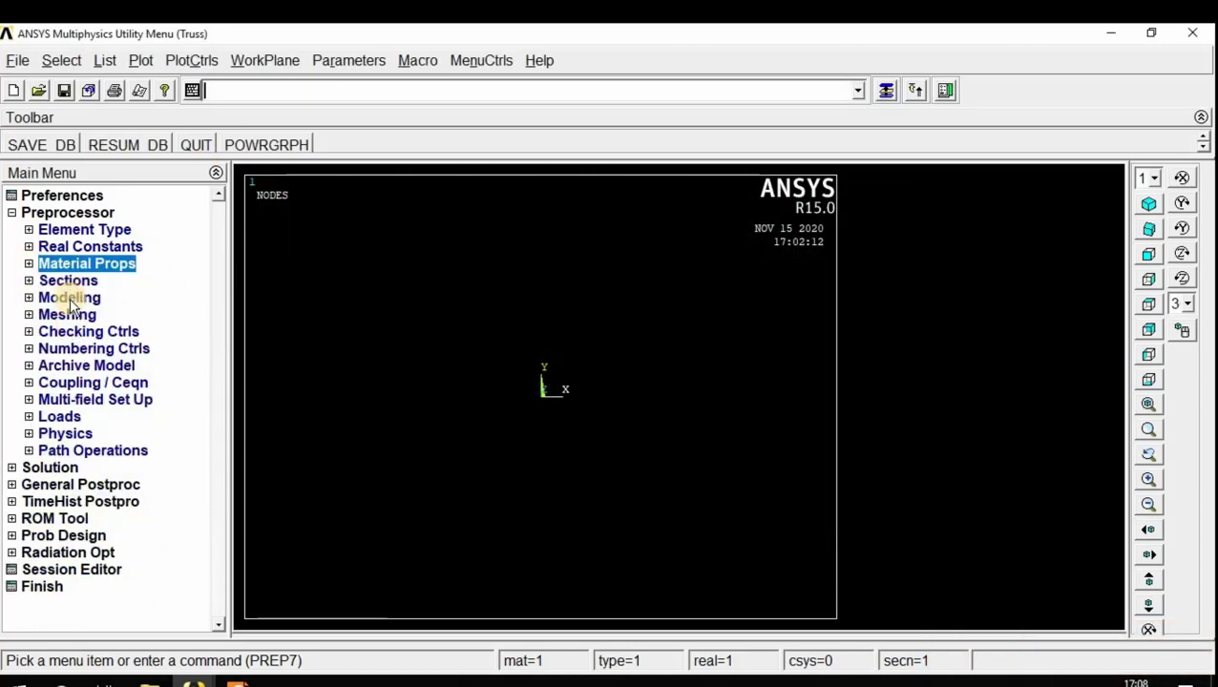
click(72, 297)
click(86, 315)
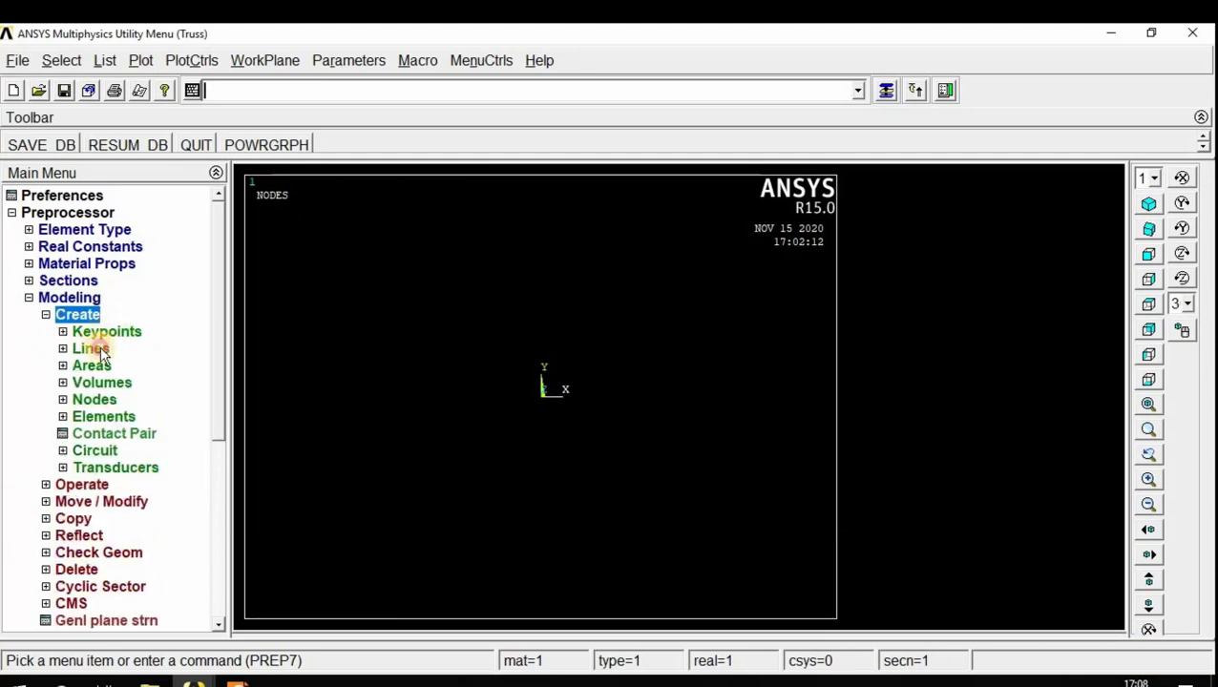
click(106, 331)
click(119, 363)
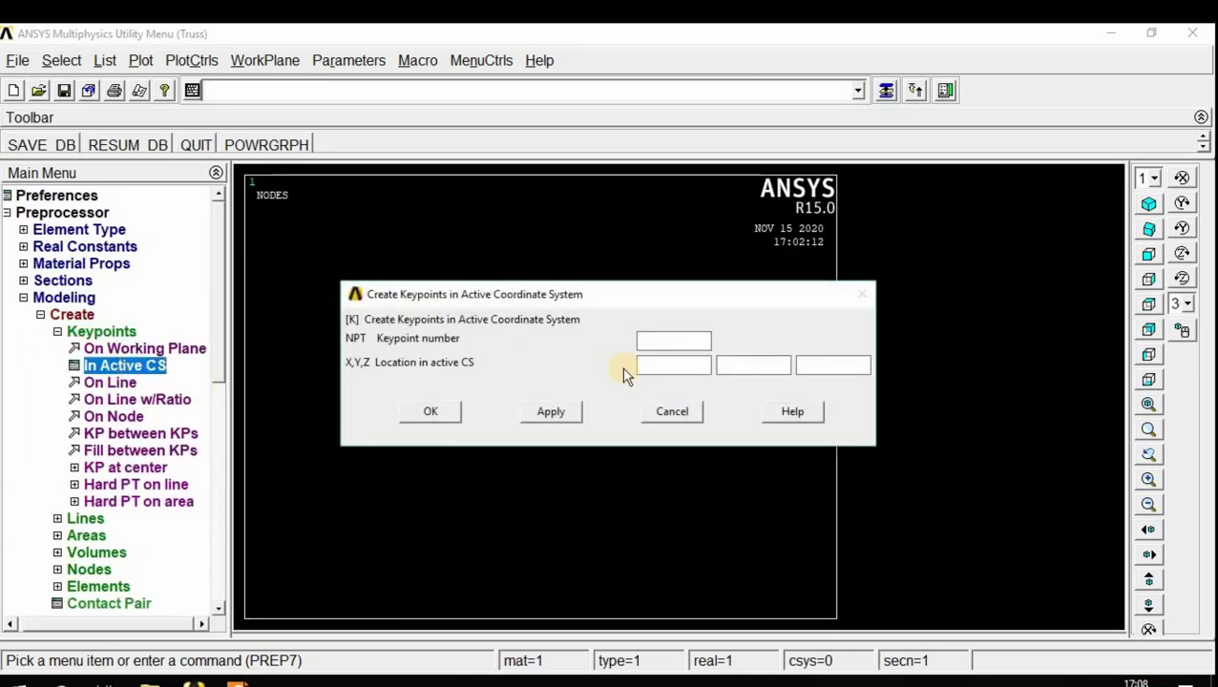
click(550, 414)
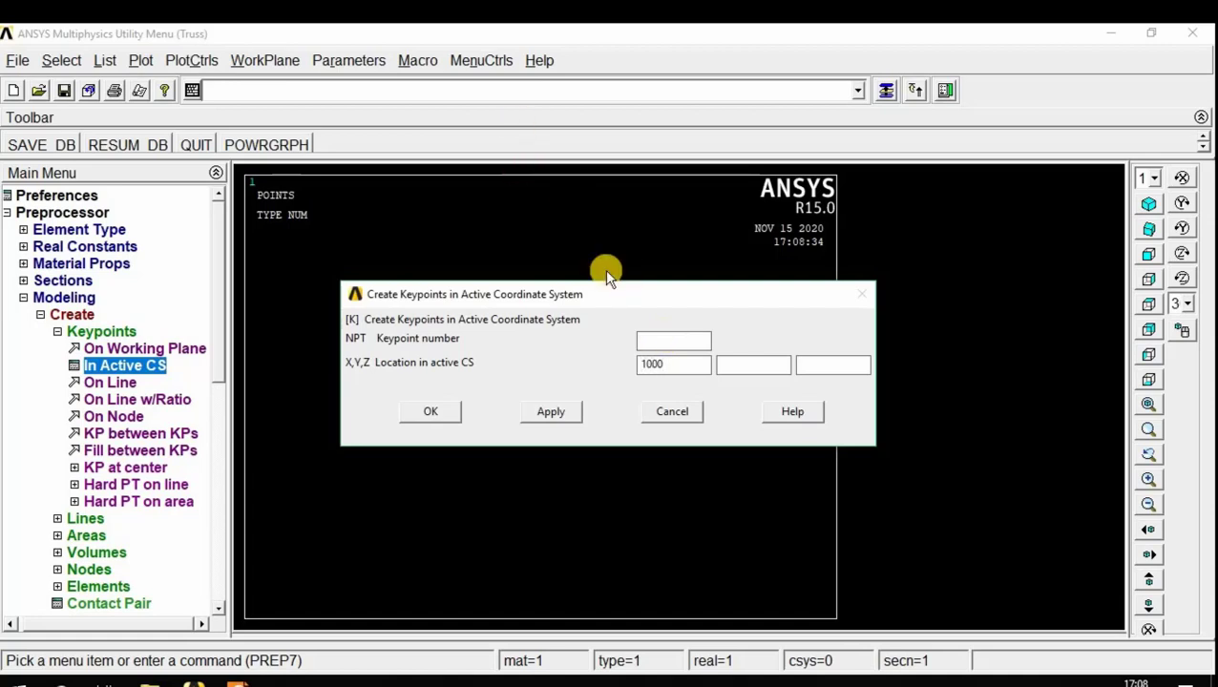
click(550, 413)
Step: Check the truss dimensions in Foxit Reader, and in ANSYS create keypoints at (1000, -600) and (0, -600)
click(239, 681)
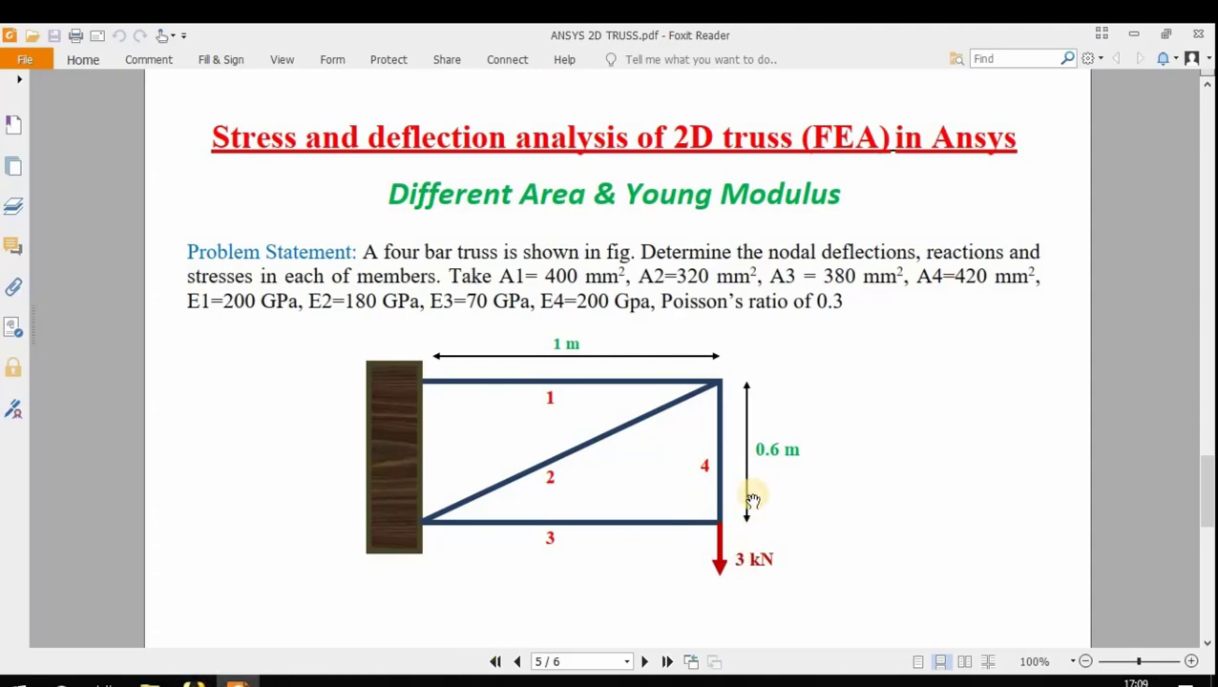
click(194, 683)
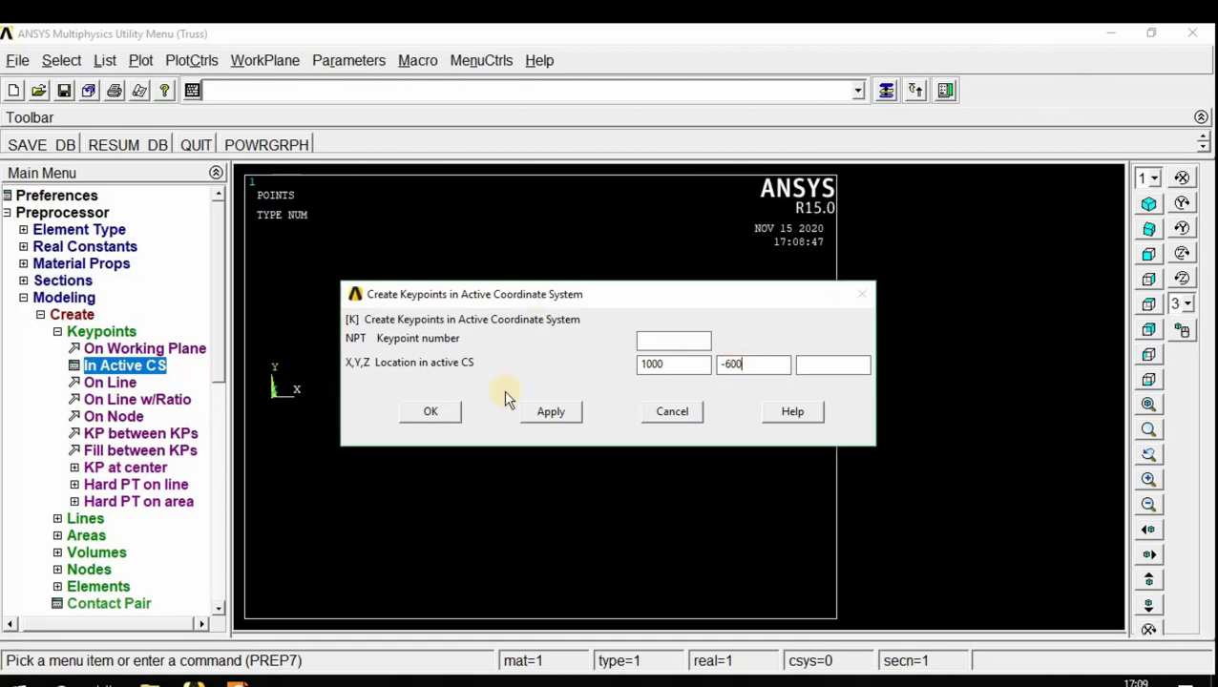
click(561, 416)
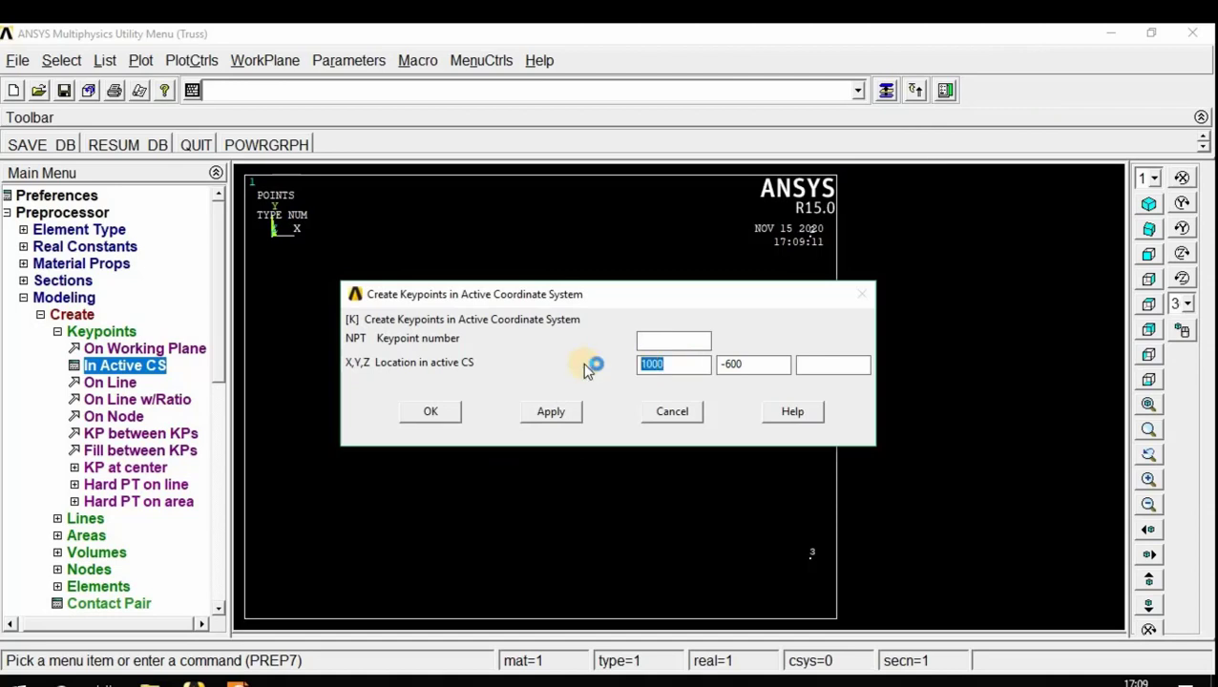
key(BackSpace)
click(431, 411)
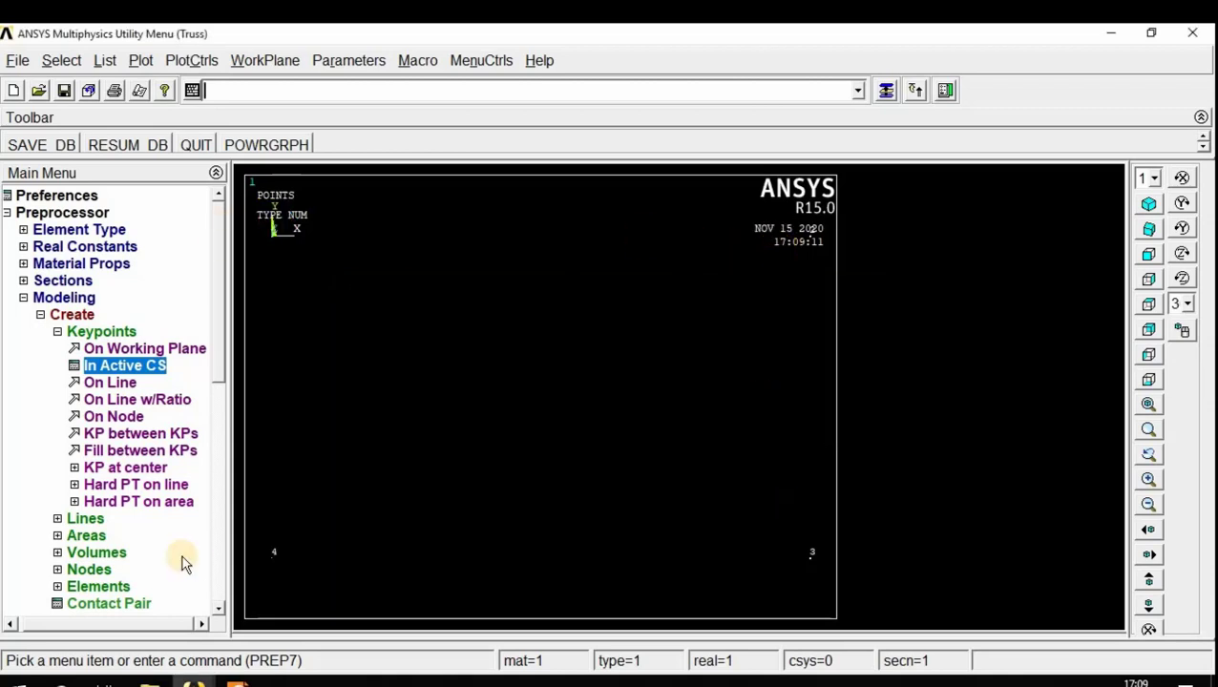
Step: Create lines in the active coordinate system joining keypoints 1–2, 2–3, 3–4 and 4–2 to form the four truss members
click(103, 331)
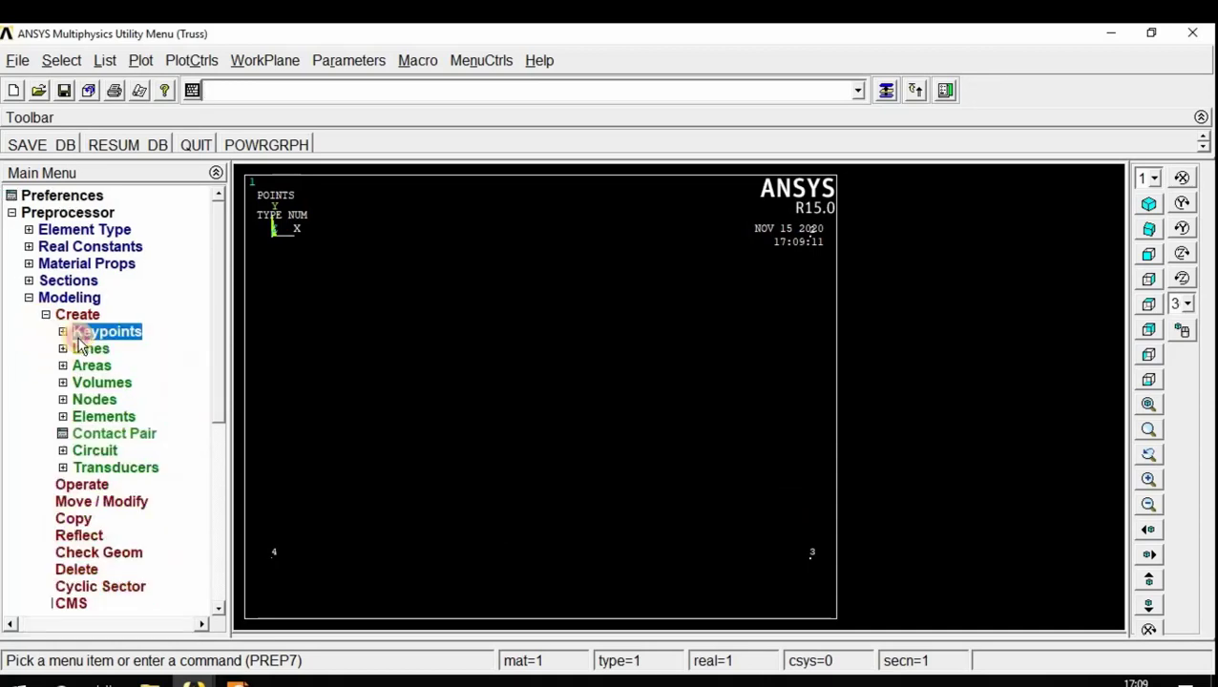
click(90, 350)
click(107, 367)
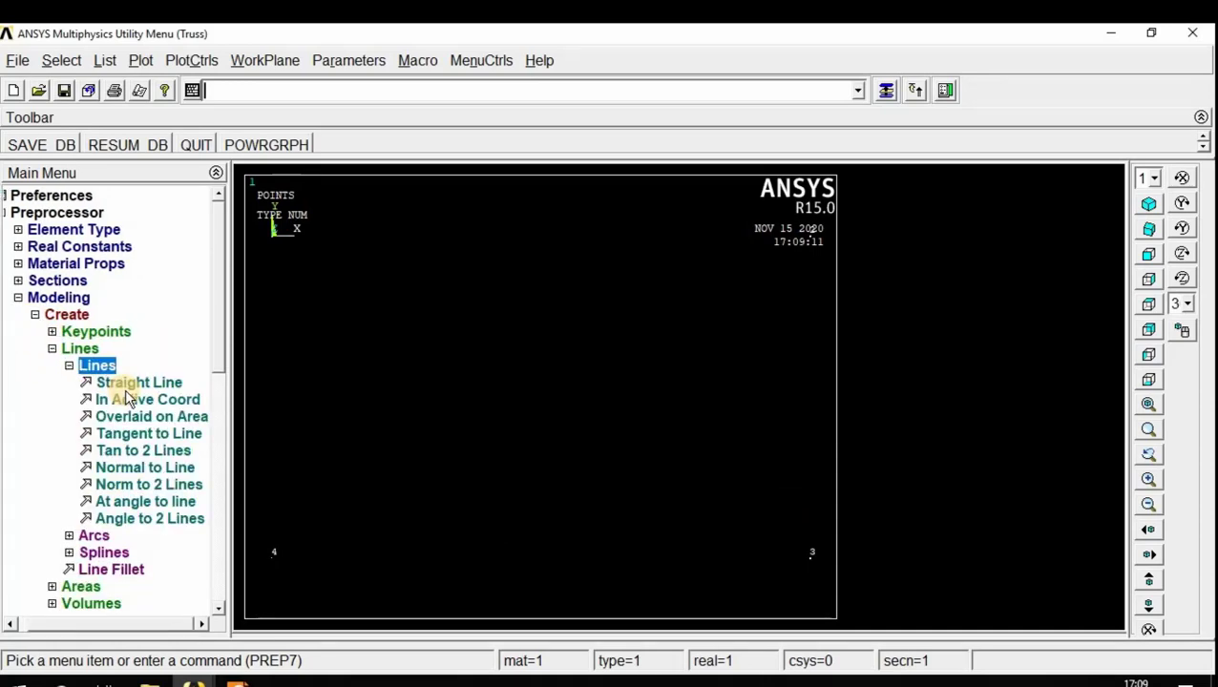
click(138, 400)
click(276, 225)
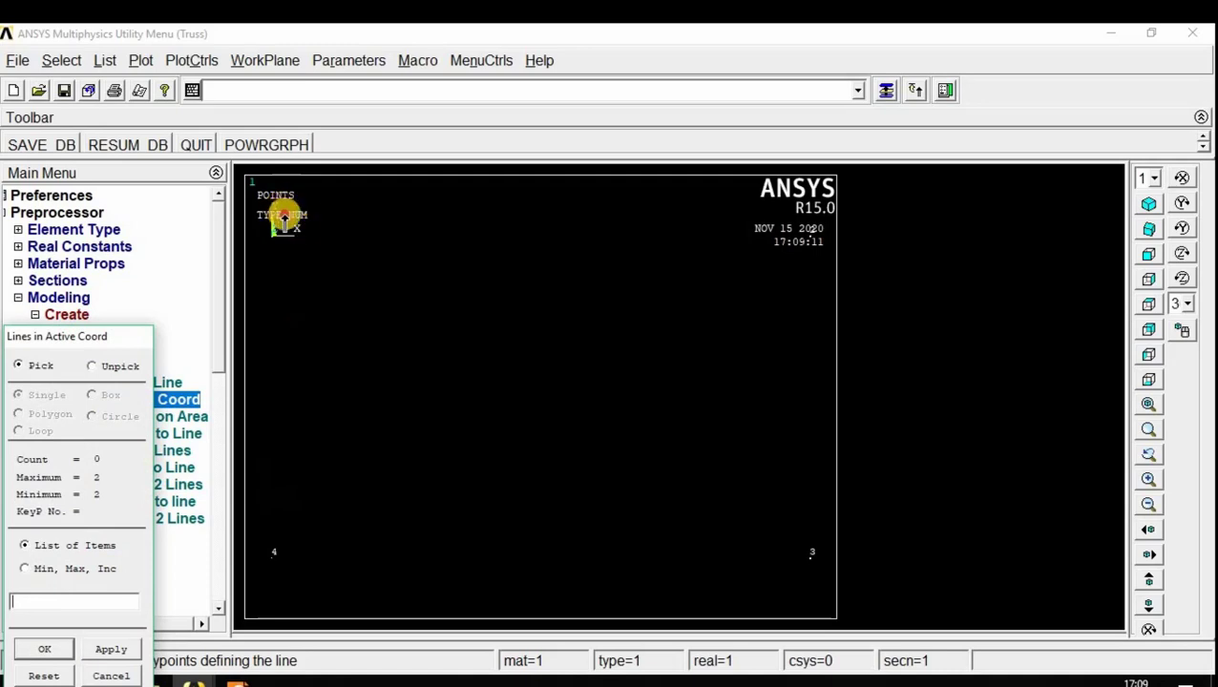
click(810, 233)
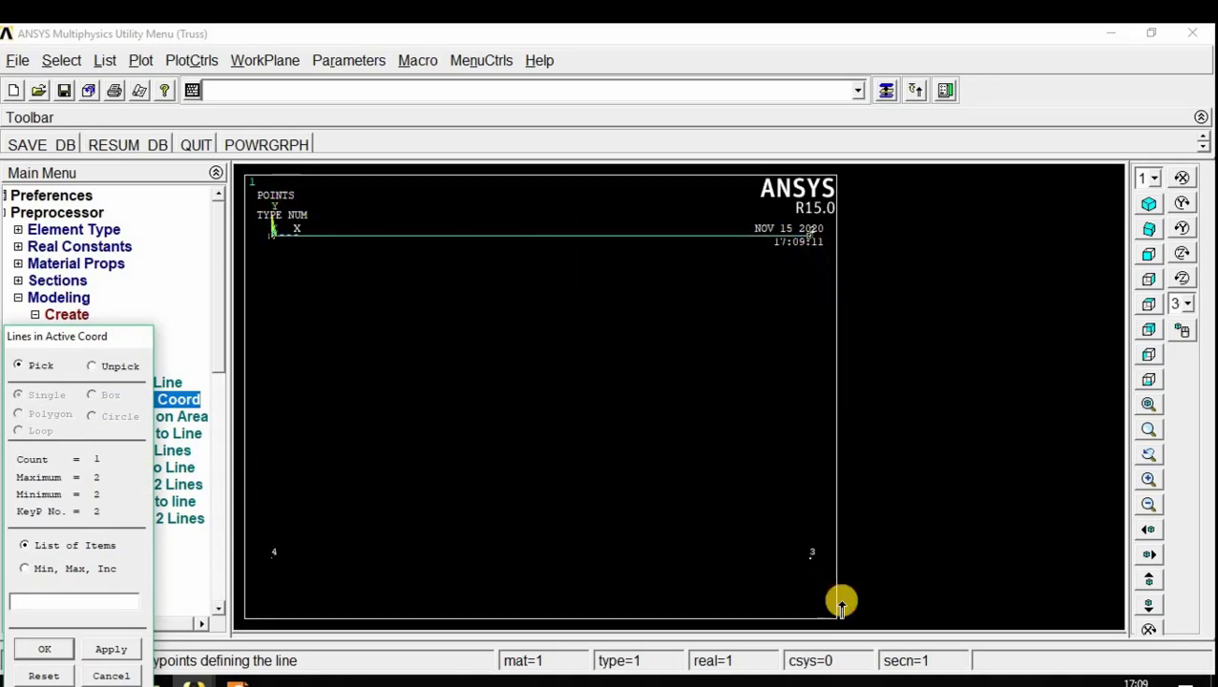
click(812, 559)
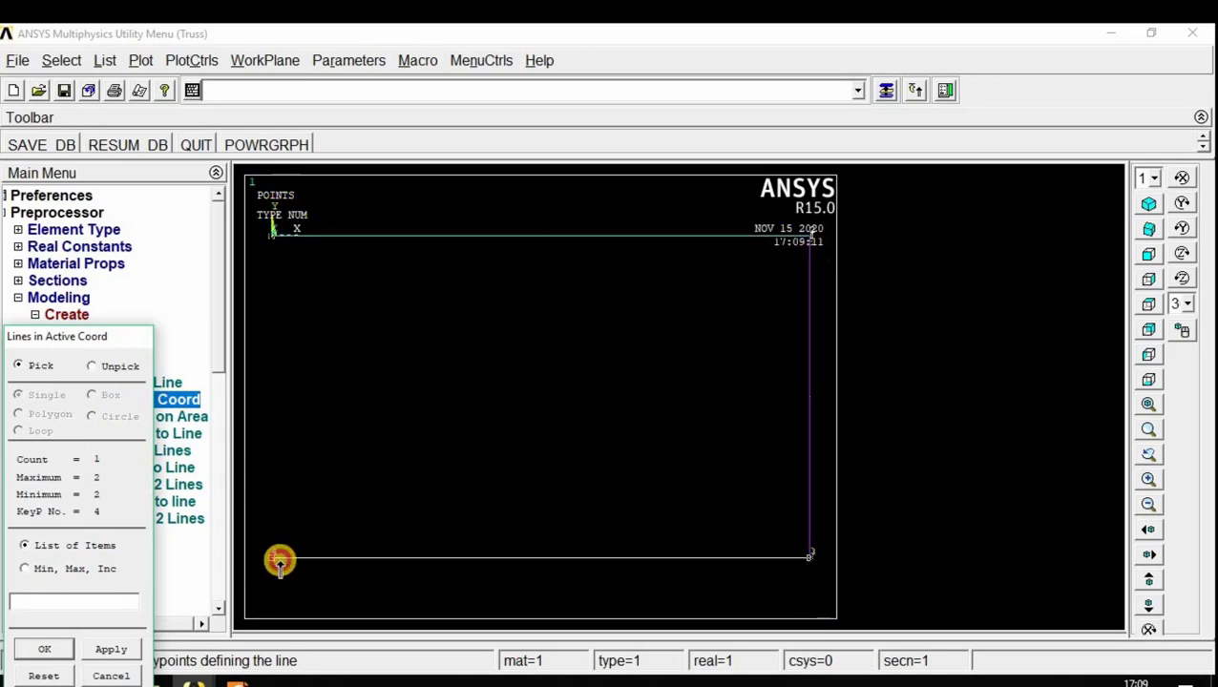
click(277, 559)
click(283, 564)
click(808, 236)
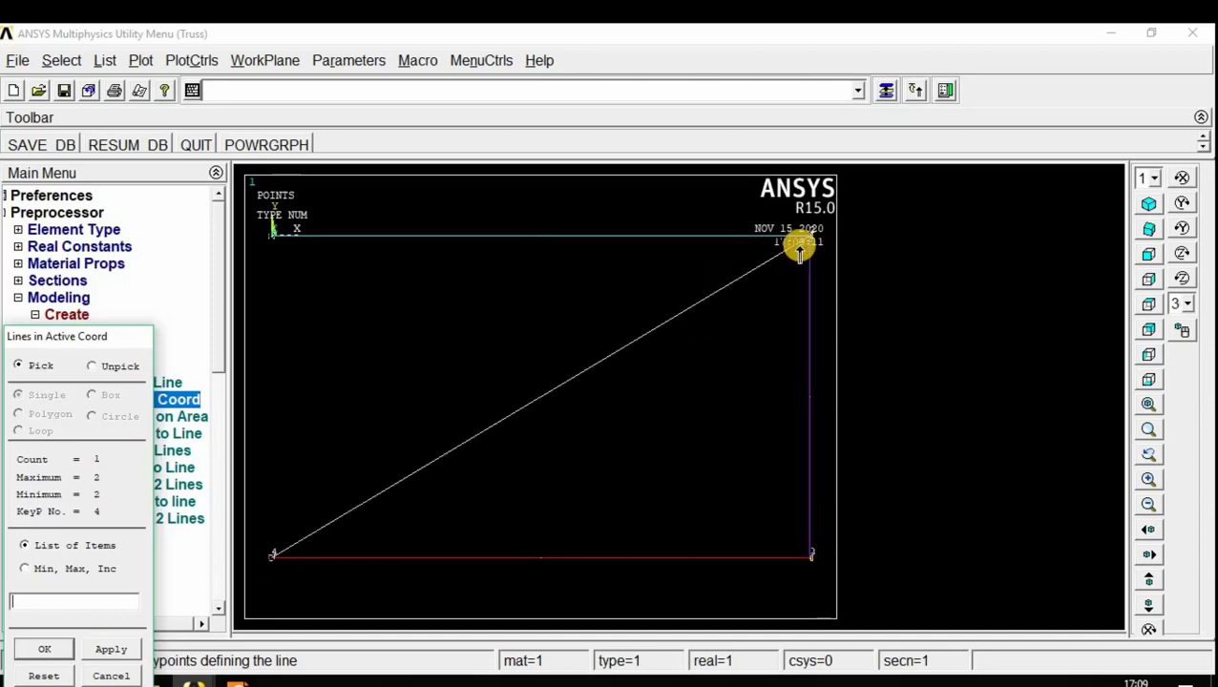
click(40, 651)
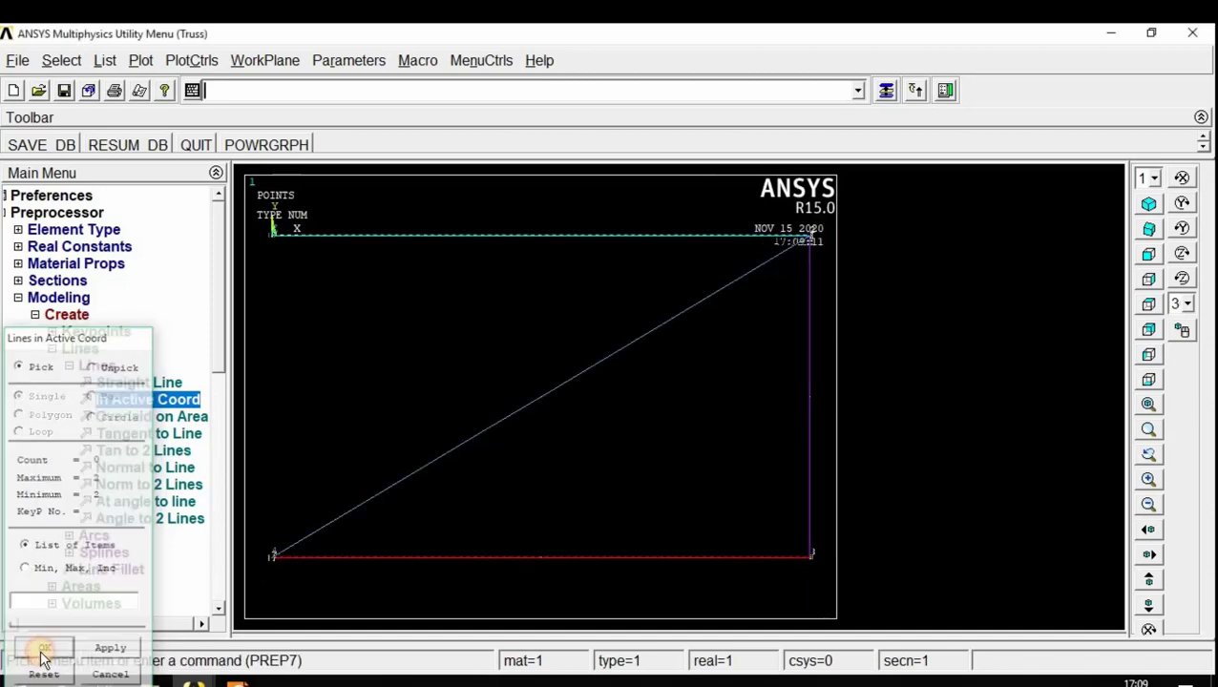
Step: Check the member numbering in Foxit Reader, and in ANSYS assign material 1, real constant set 1 and LINK180 to the upper horizontal line
click(19, 297)
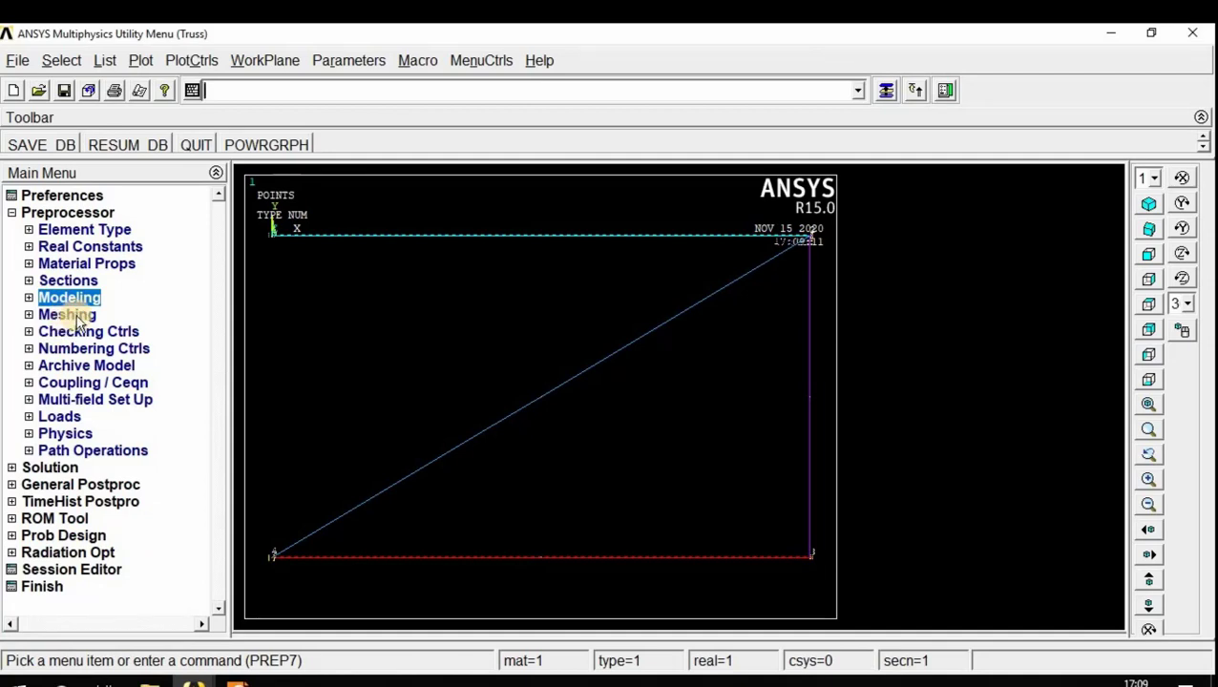
click(69, 315)
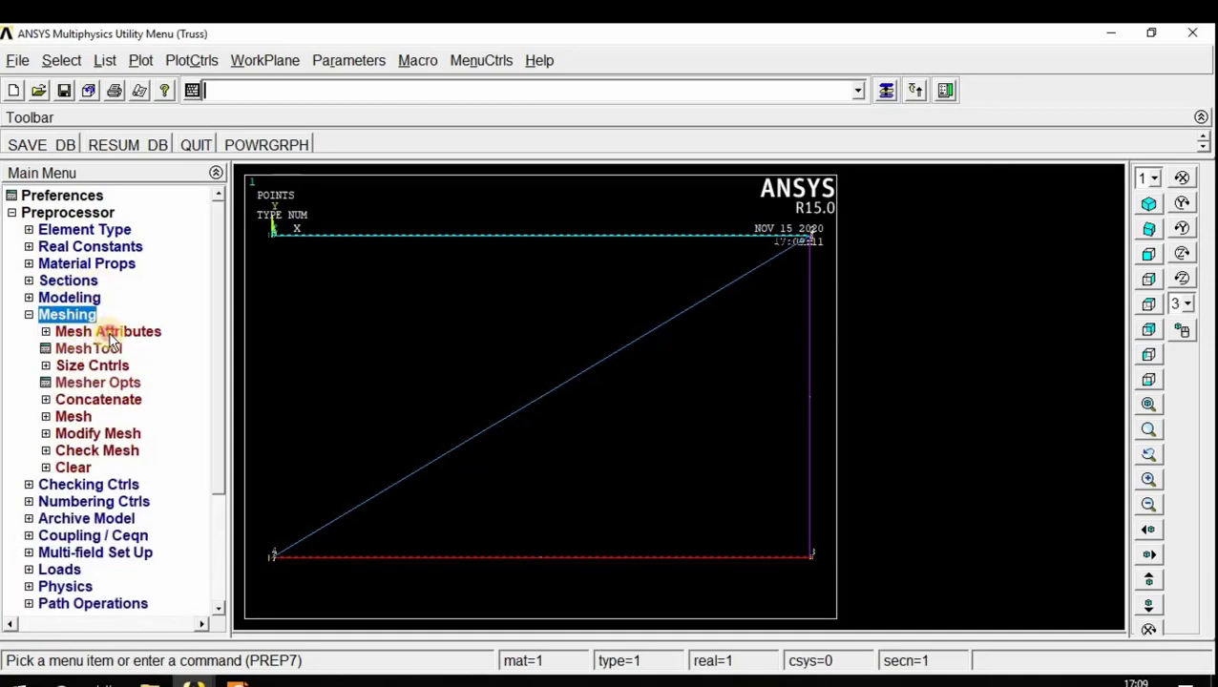
click(111, 333)
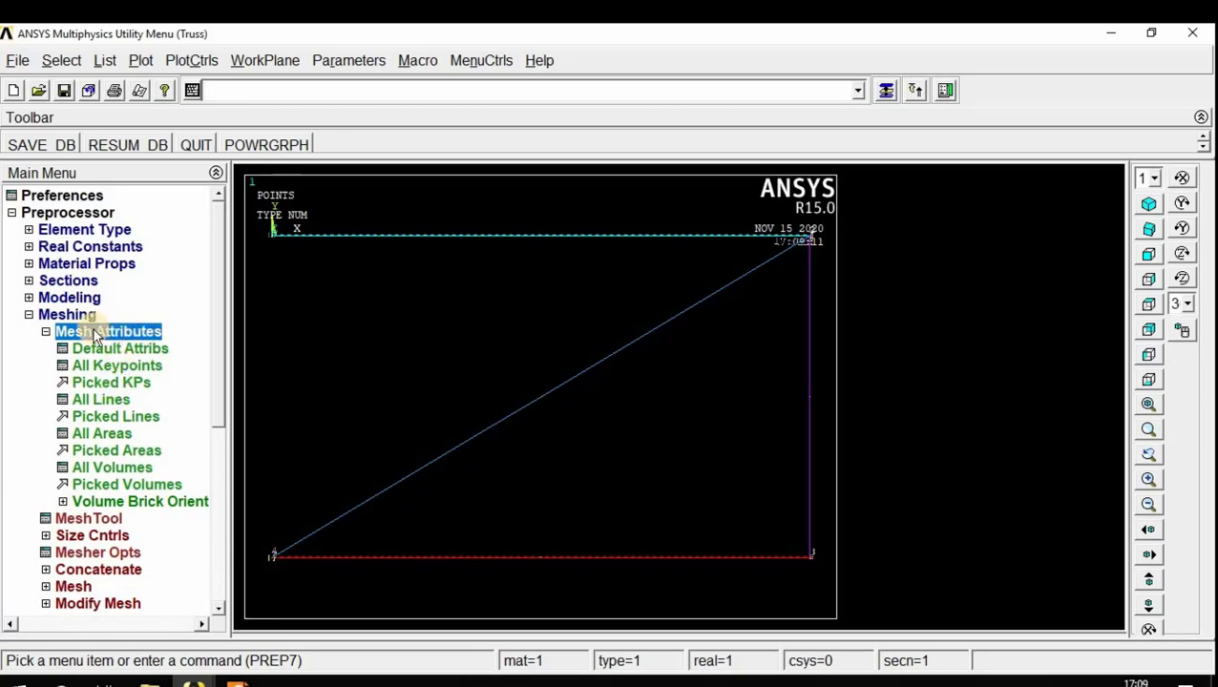
click(114, 417)
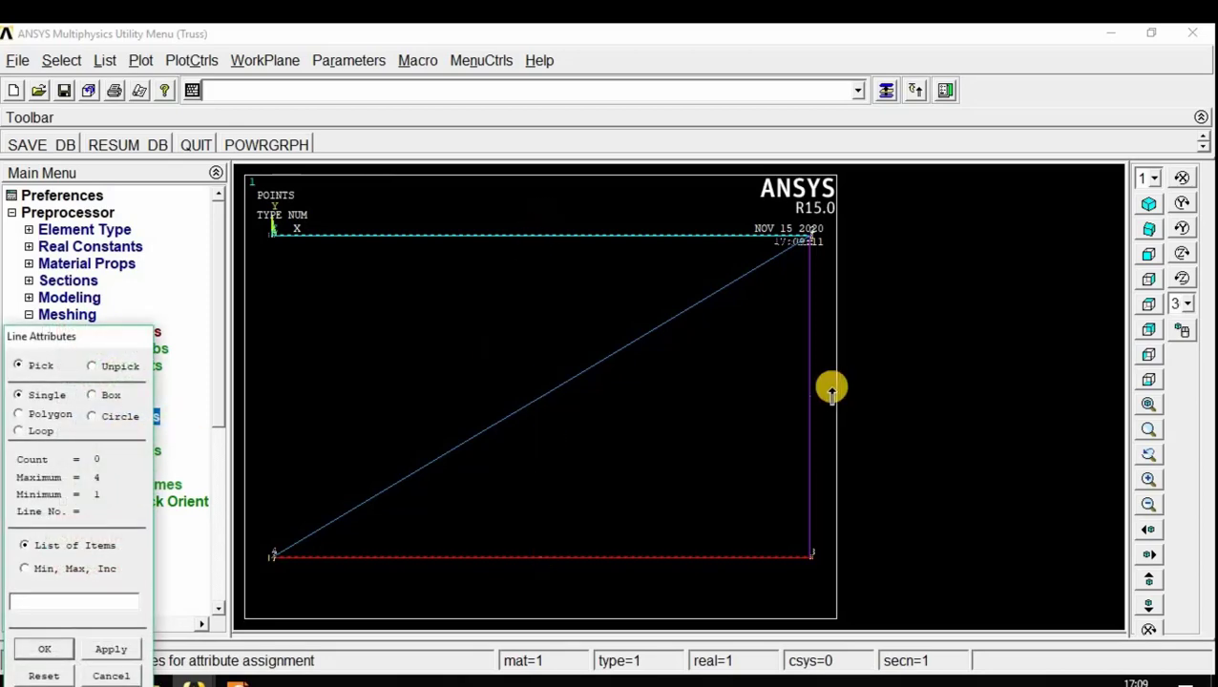
click(237, 681)
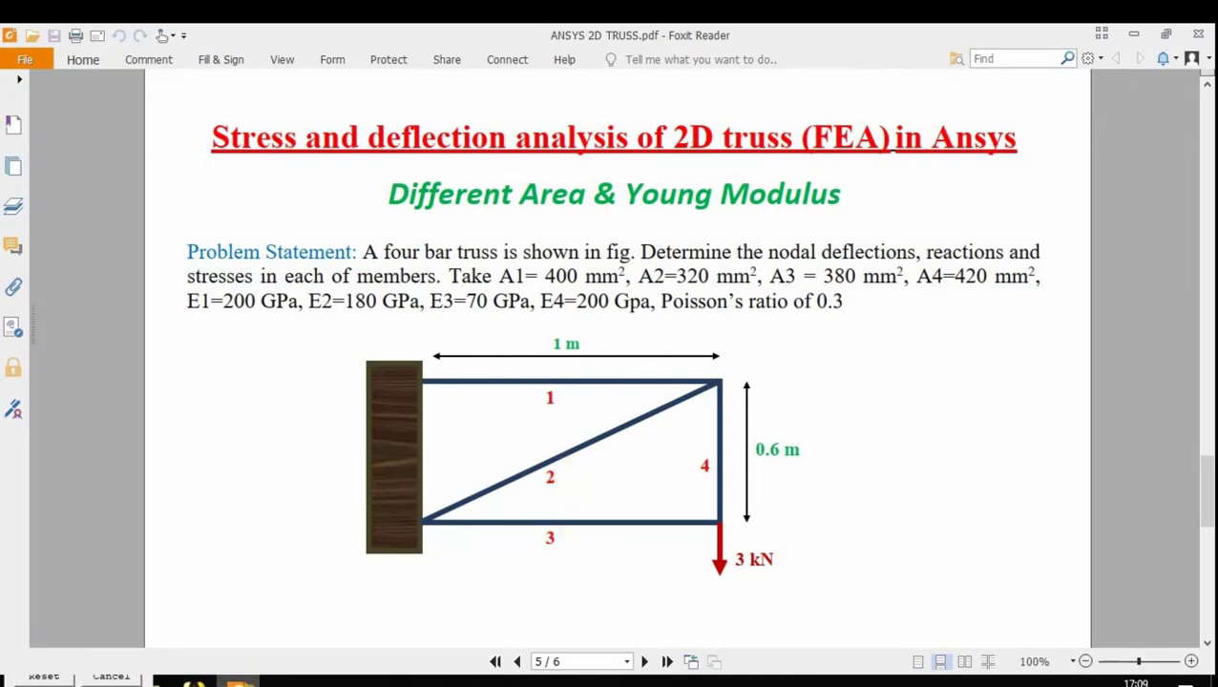
click(194, 681)
click(505, 237)
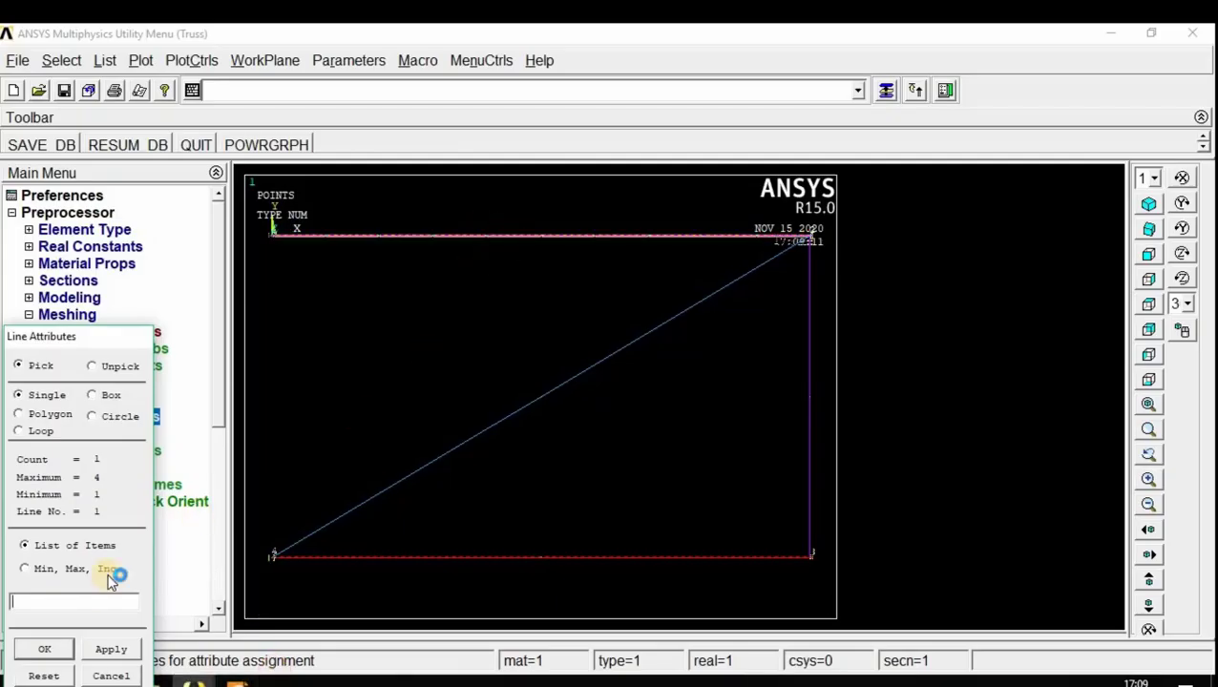
click(44, 649)
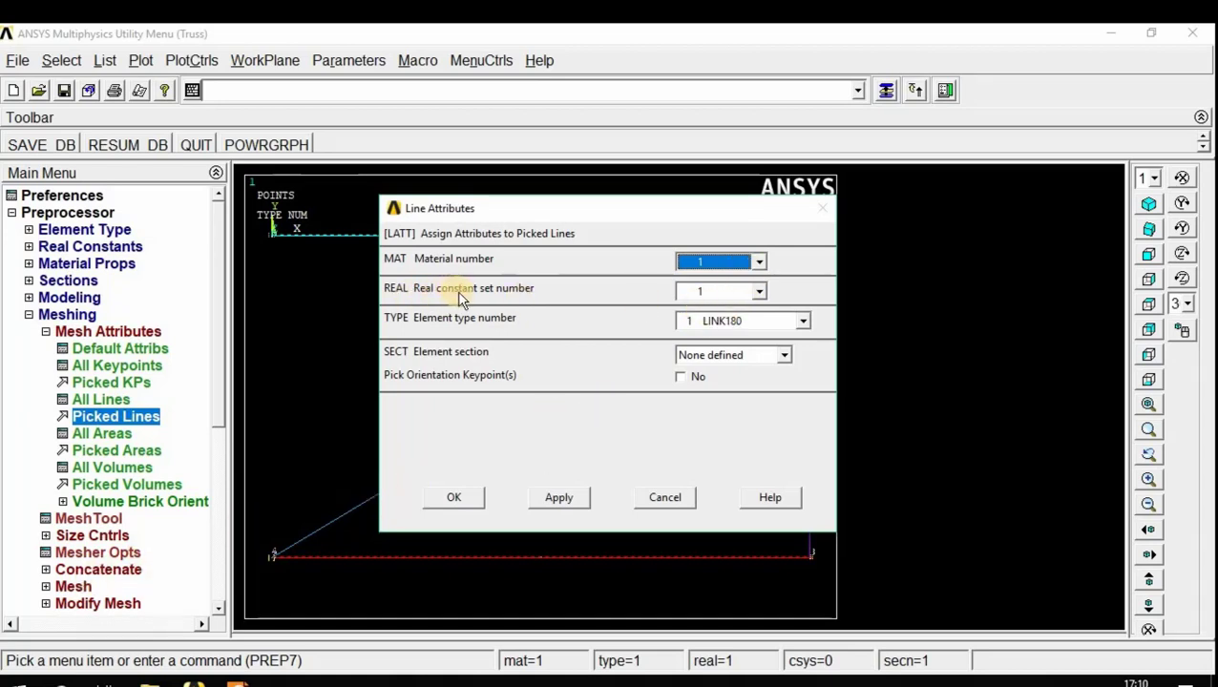
click(759, 290)
click(716, 306)
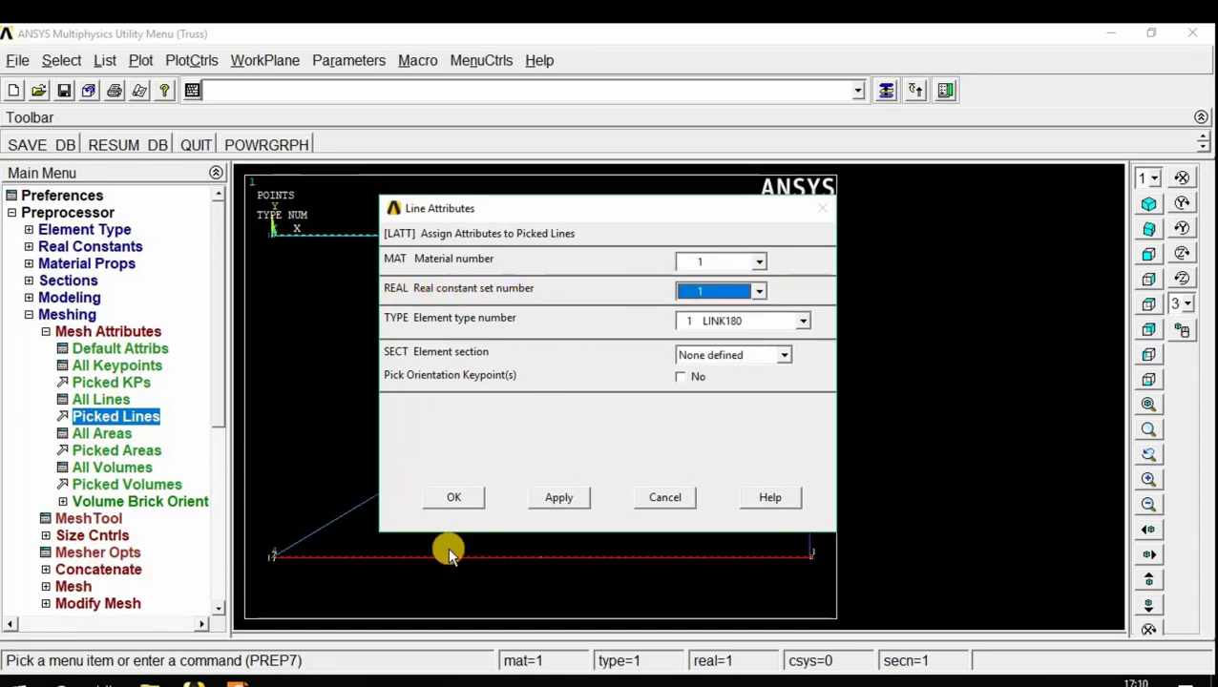
click(454, 494)
Step: Assign real constant set 2 with material 1 and element type LINK180 to the diagonal line
click(116, 416)
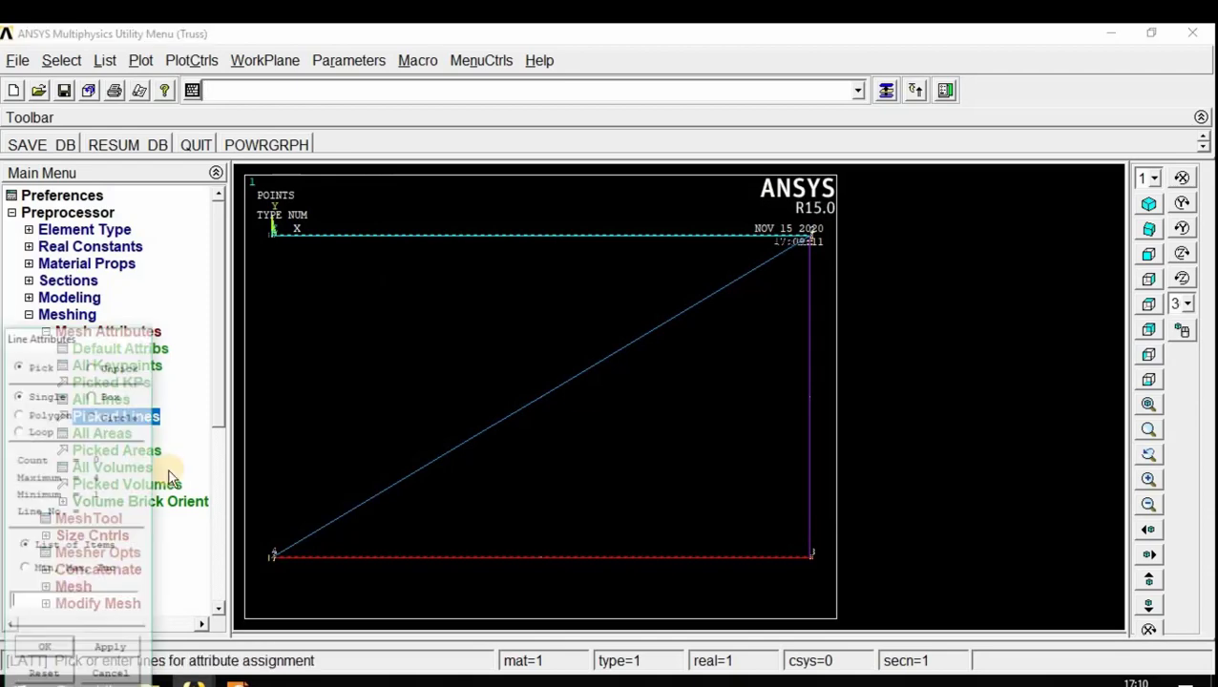
click(568, 376)
click(44, 649)
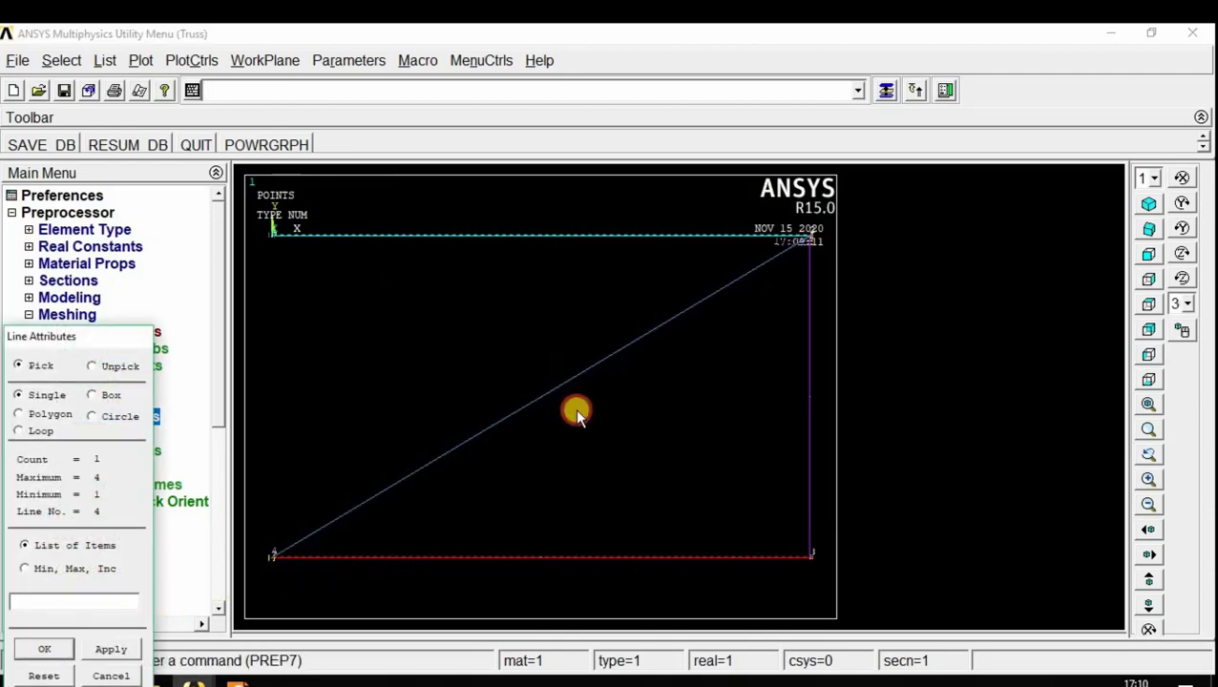
click(760, 291)
click(723, 311)
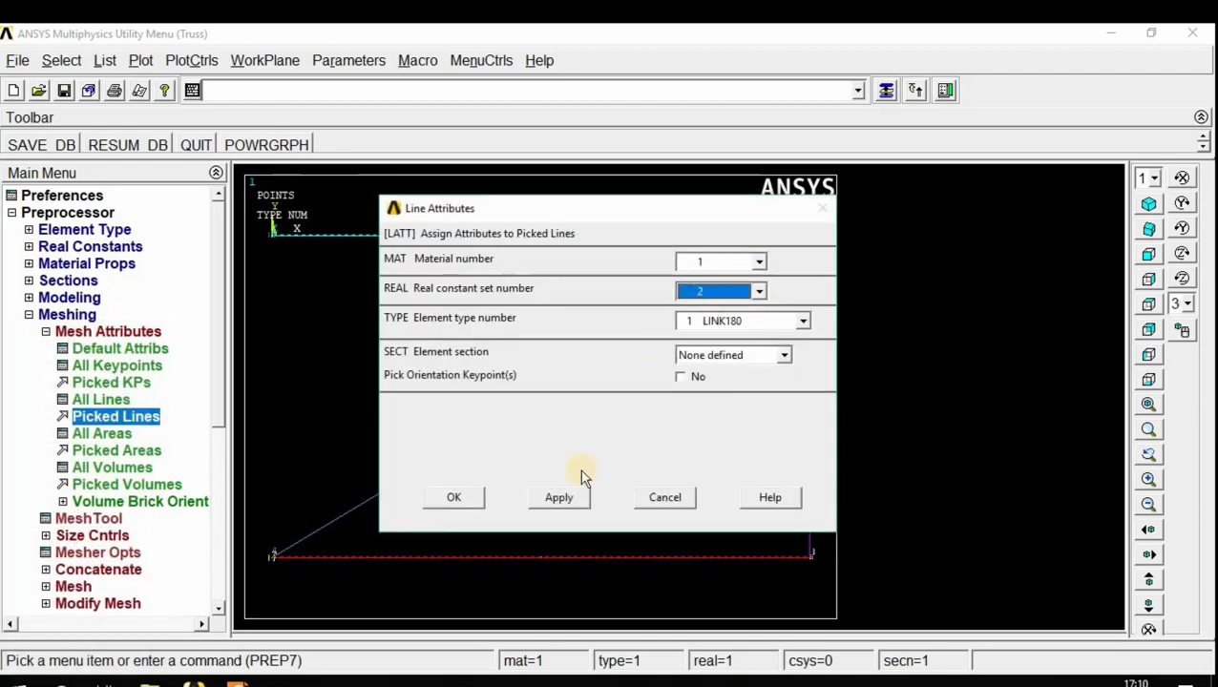
click(477, 498)
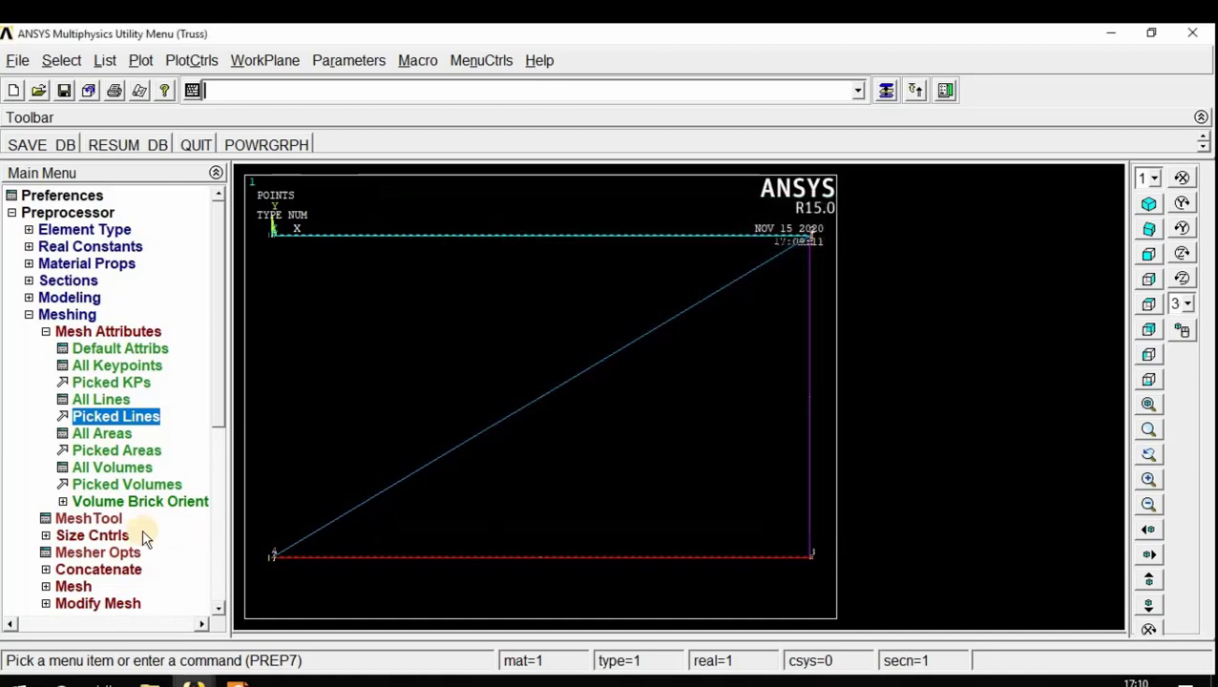
Step: Assign real constant set 3 with material 1 and element type LINK180 to the lower horizontal line
click(115, 417)
click(598, 558)
click(42, 648)
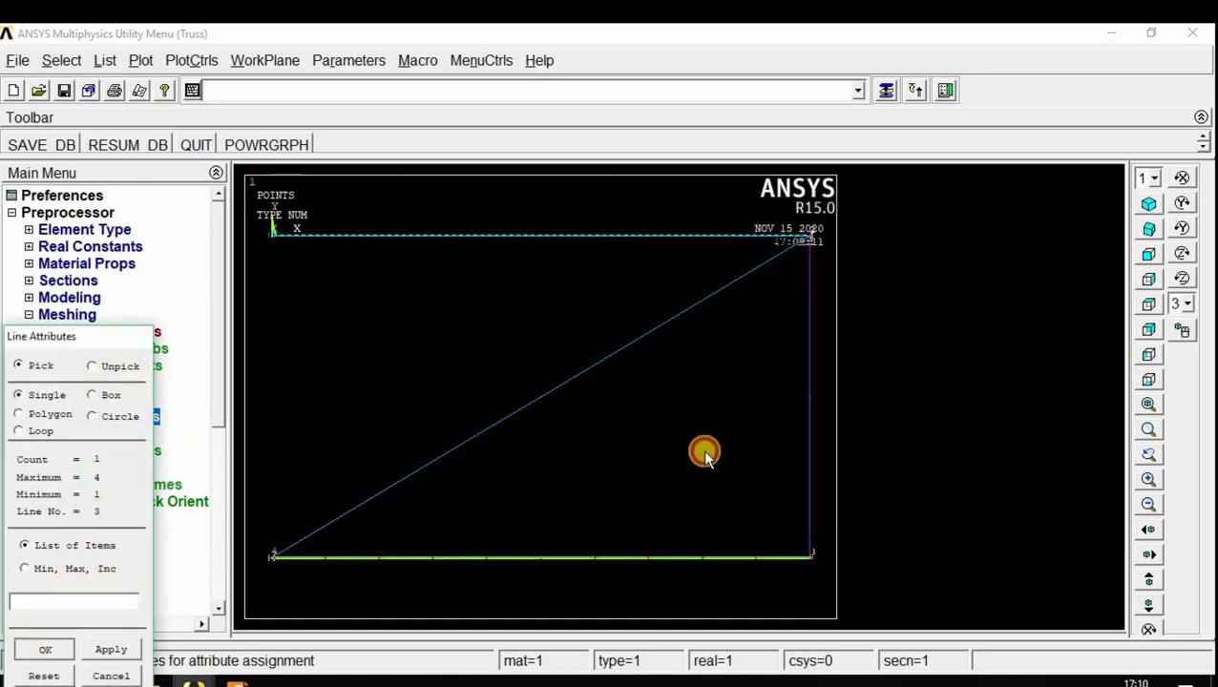
click(759, 294)
click(727, 334)
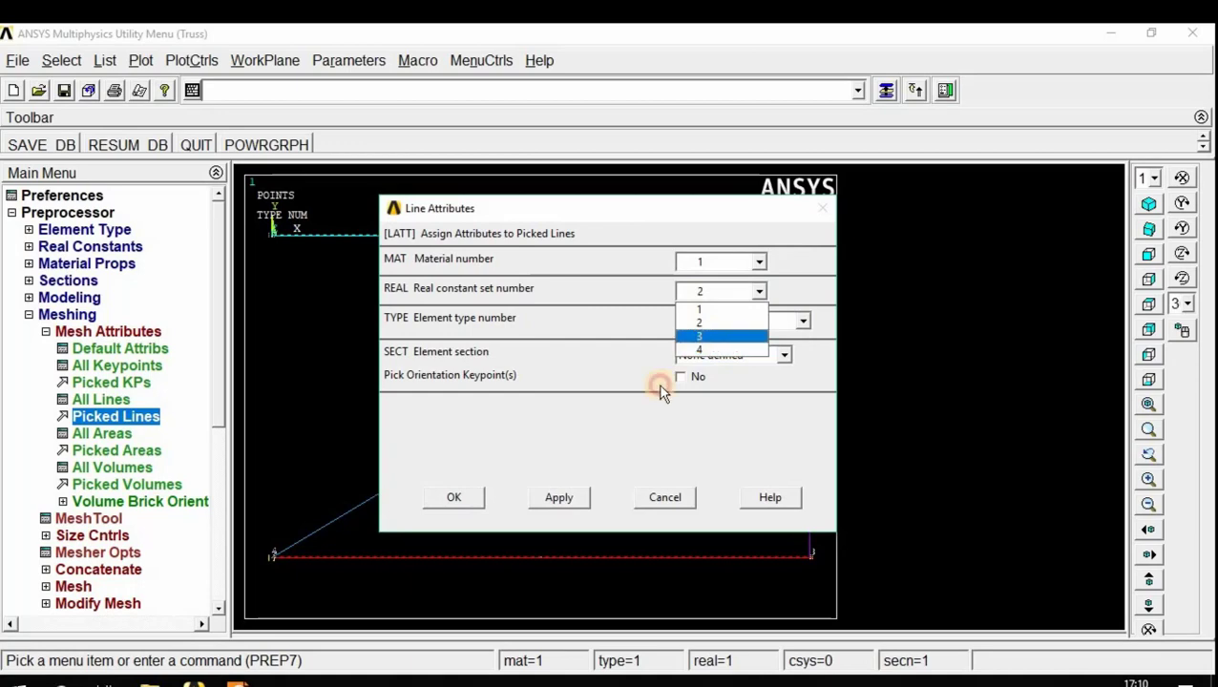
click(480, 502)
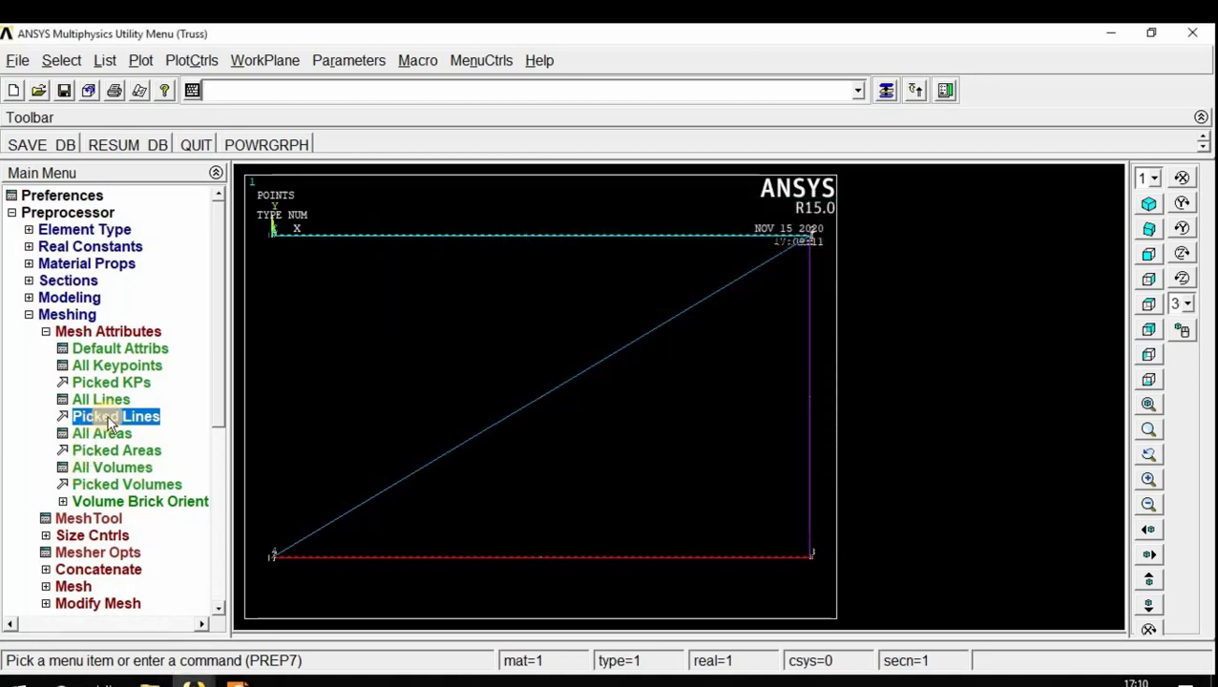
Step: Assign real constant set 4 with material 1 and element type LINK180 to the vertical line
click(108, 416)
click(807, 417)
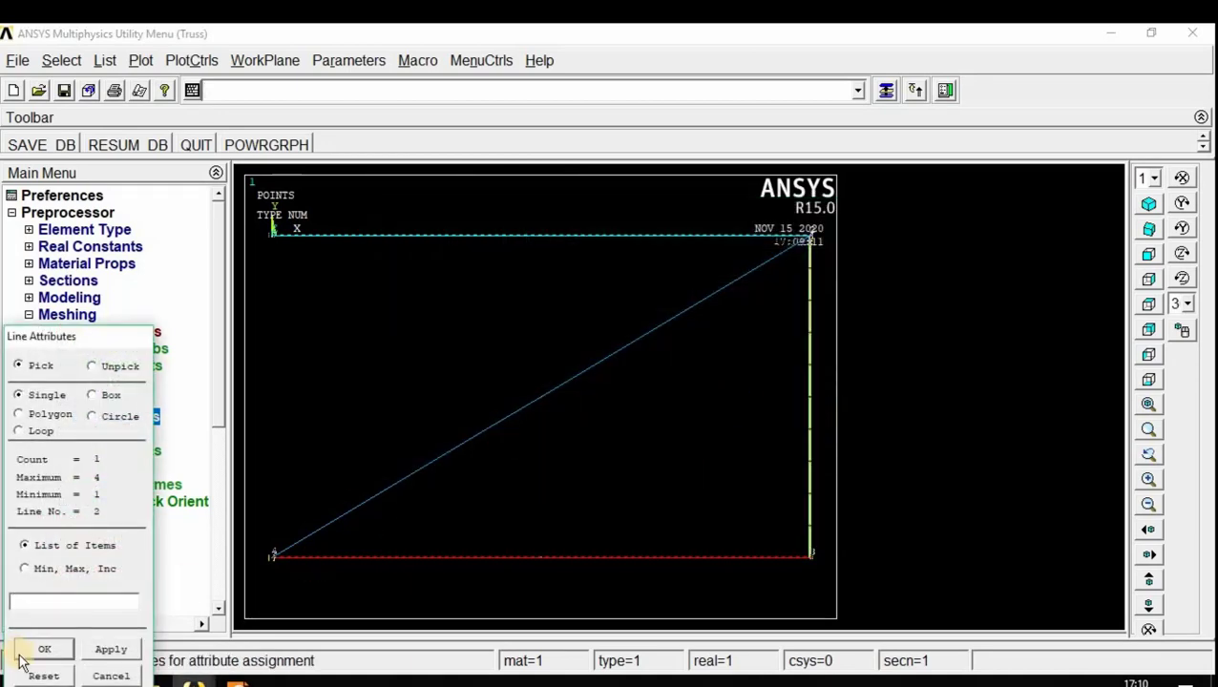
click(38, 652)
click(728, 301)
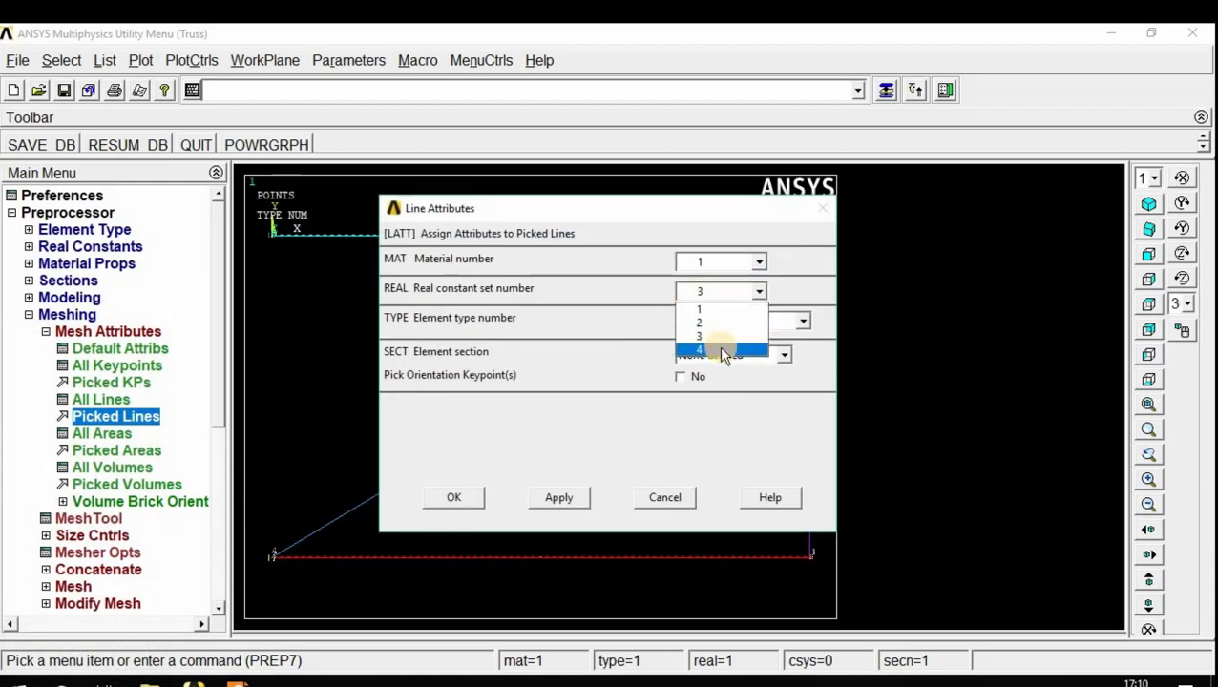
click(716, 350)
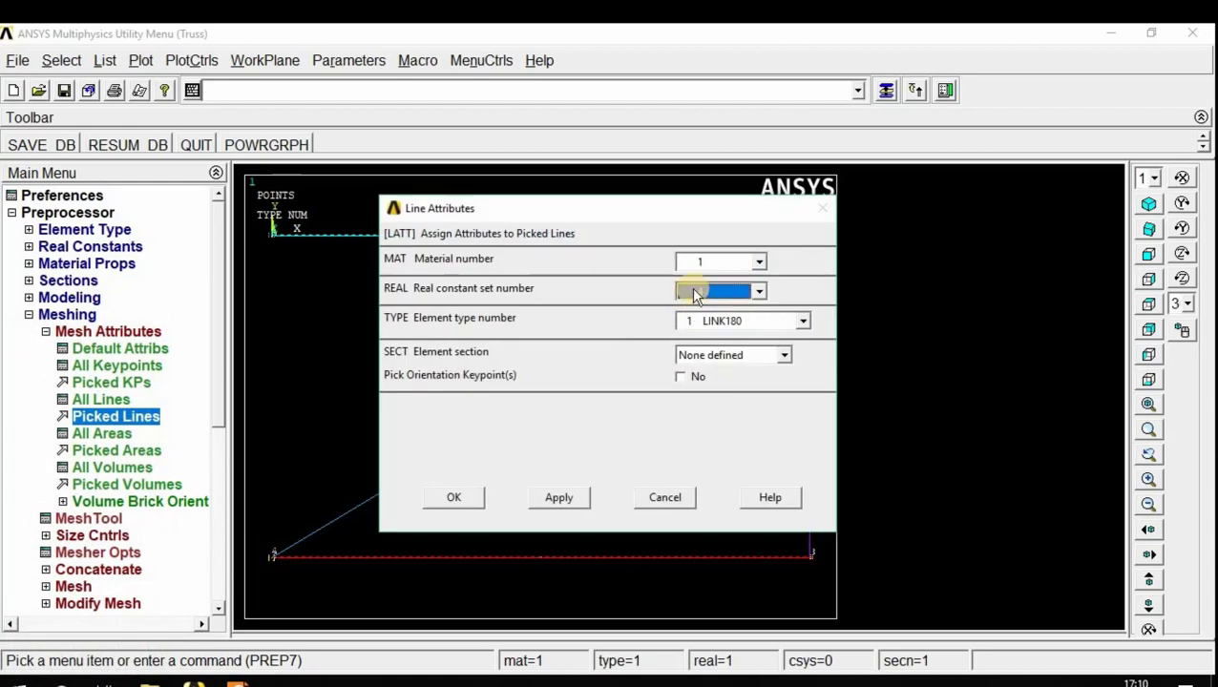
click(460, 495)
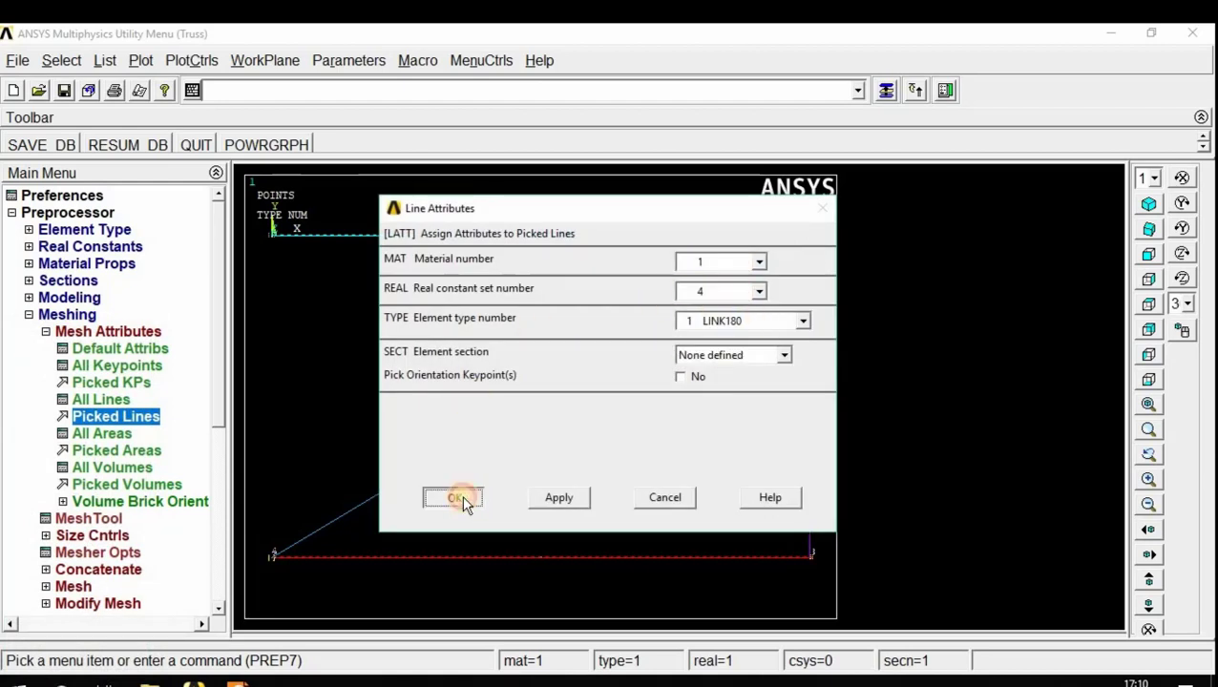
Step: Set the number of element divisions for all truss lines with the MeshTool
click(48, 331)
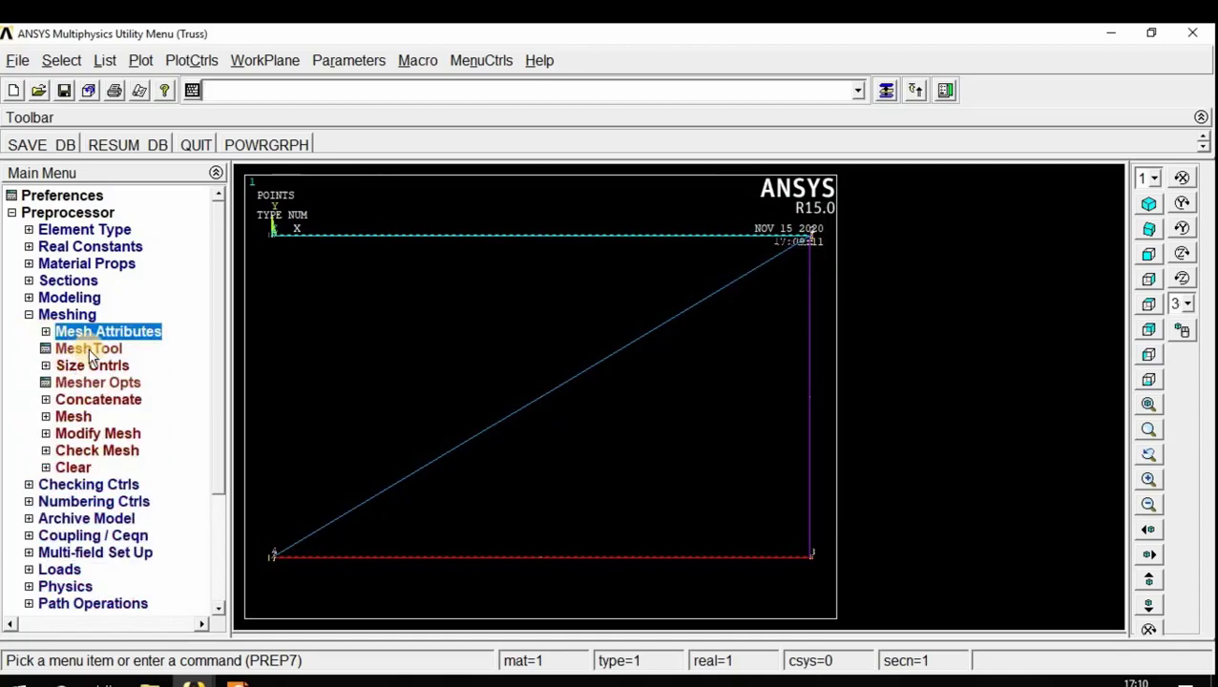
click(89, 349)
drag(1066, 79, 1072, 31)
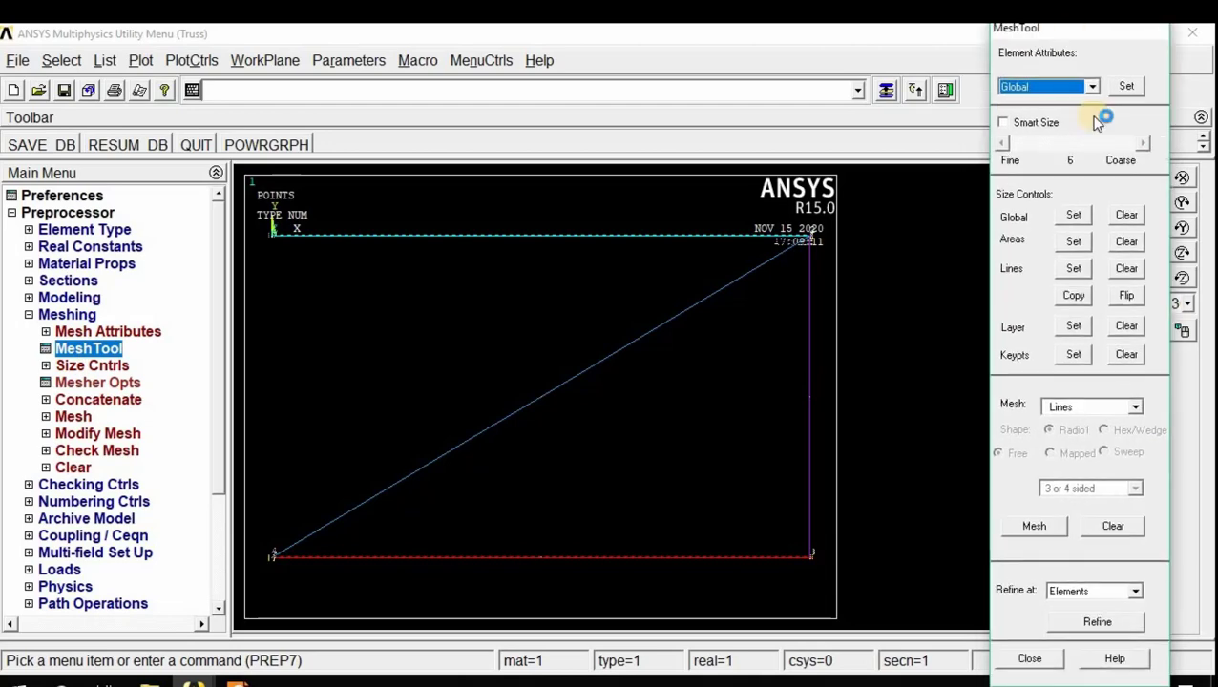
click(1075, 276)
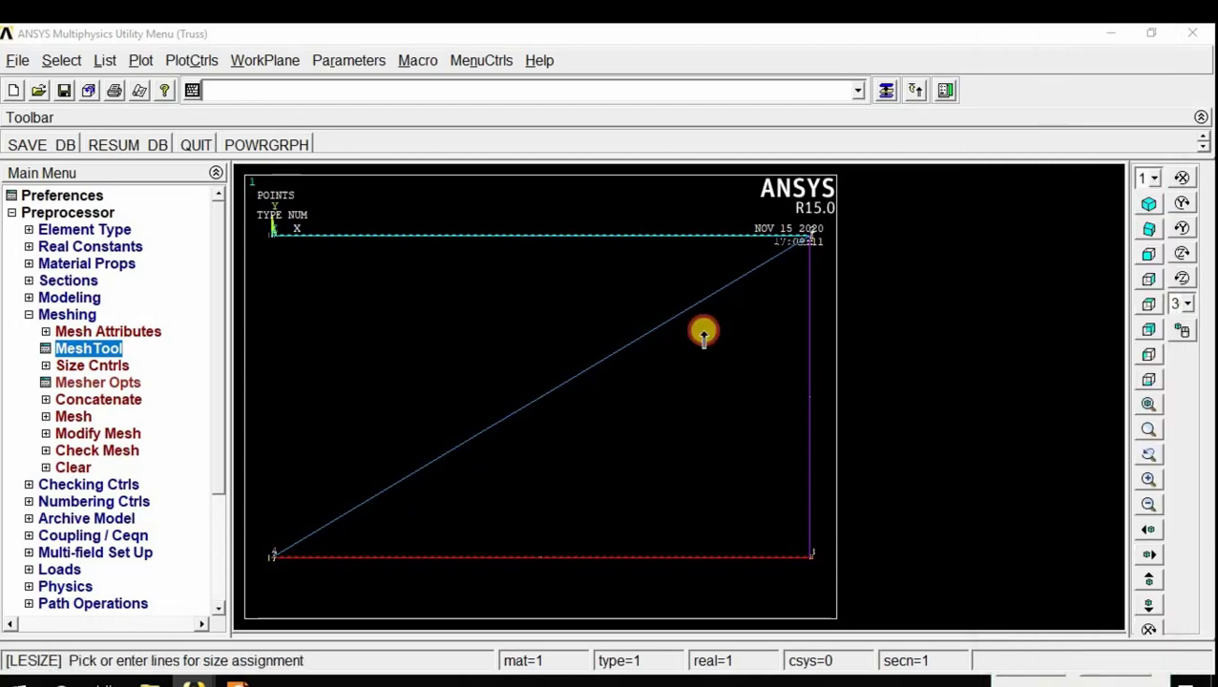
drag(90, 334, 96, 271)
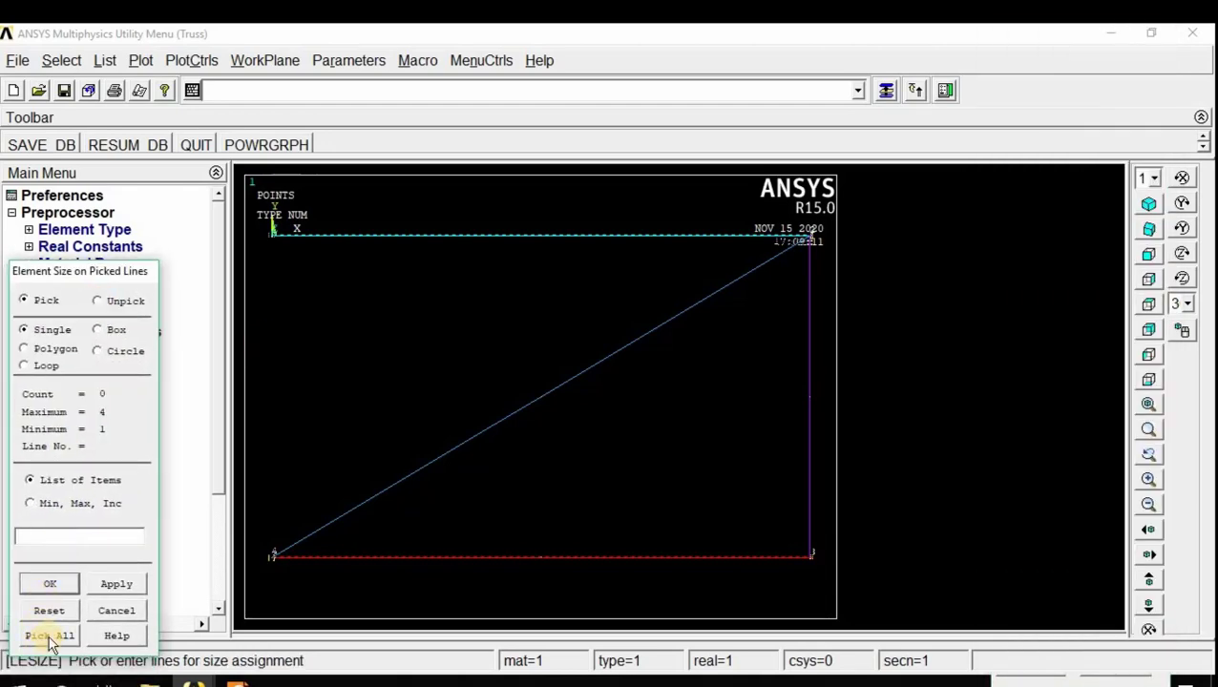
click(50, 637)
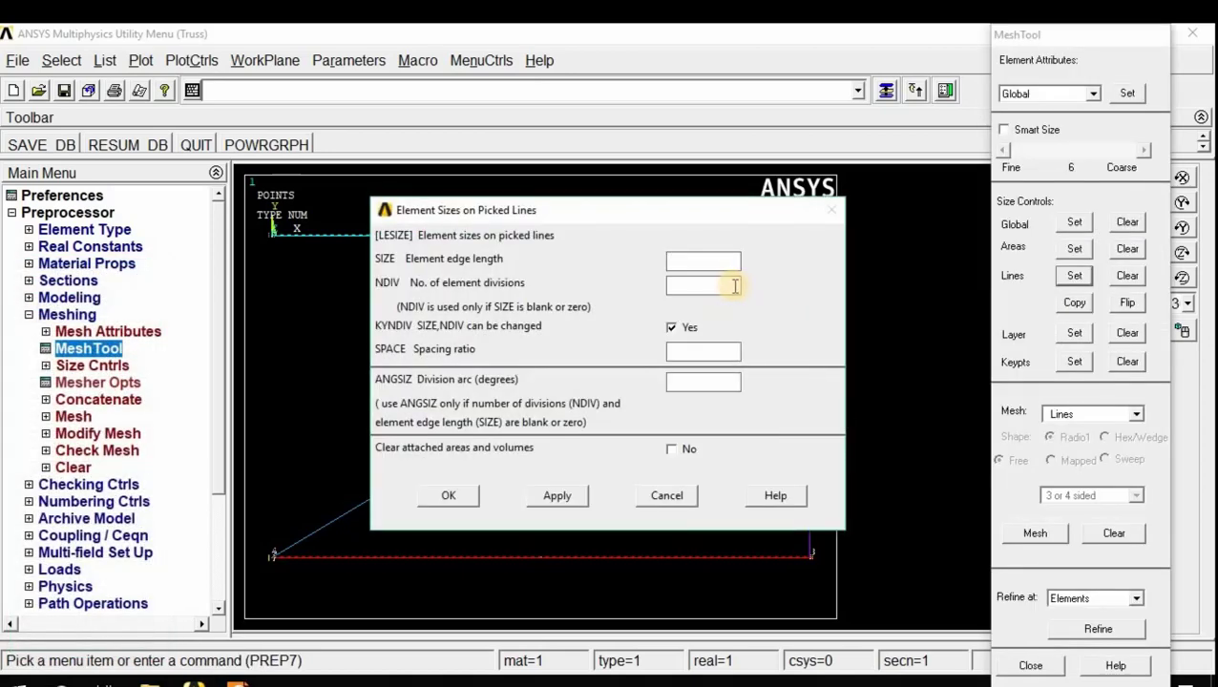
click(466, 506)
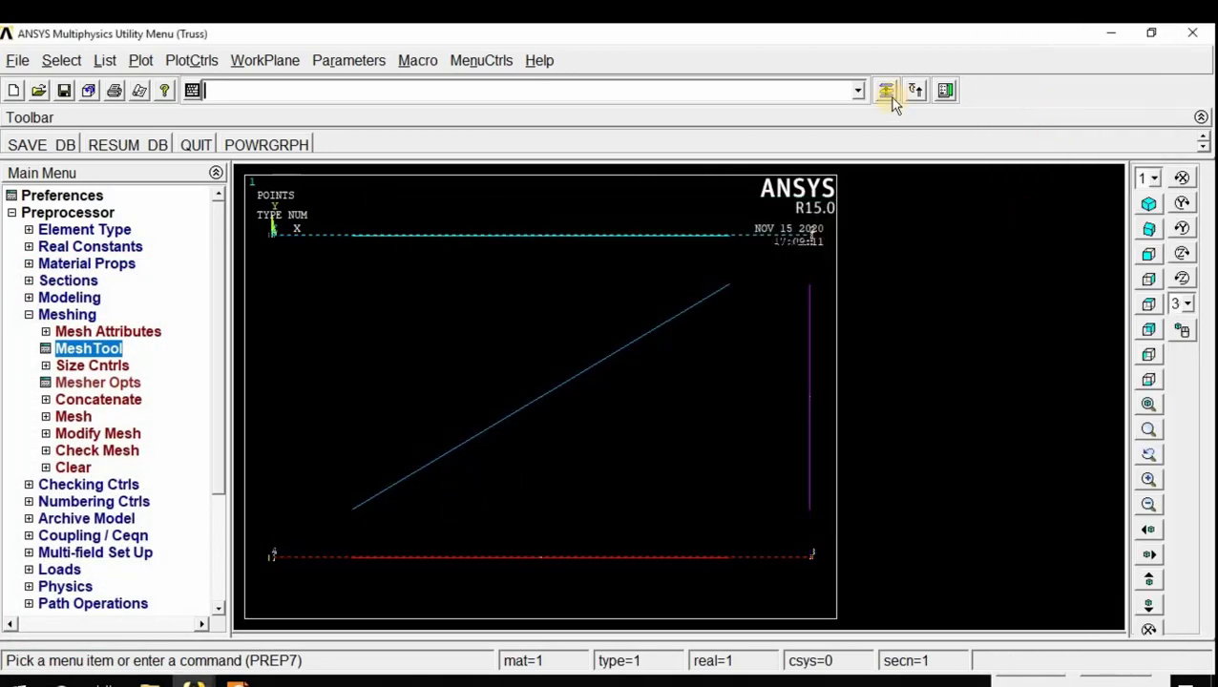
Step: Mesh all four truss lines and close the MeshTool
click(887, 90)
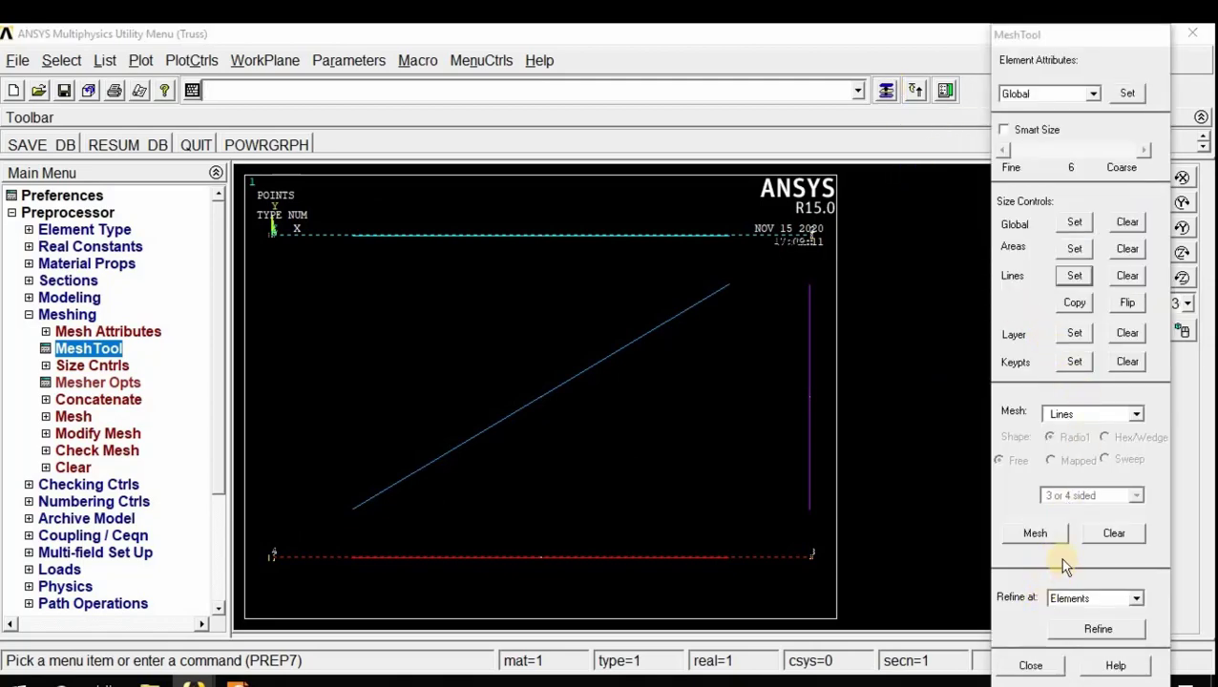
click(1037, 533)
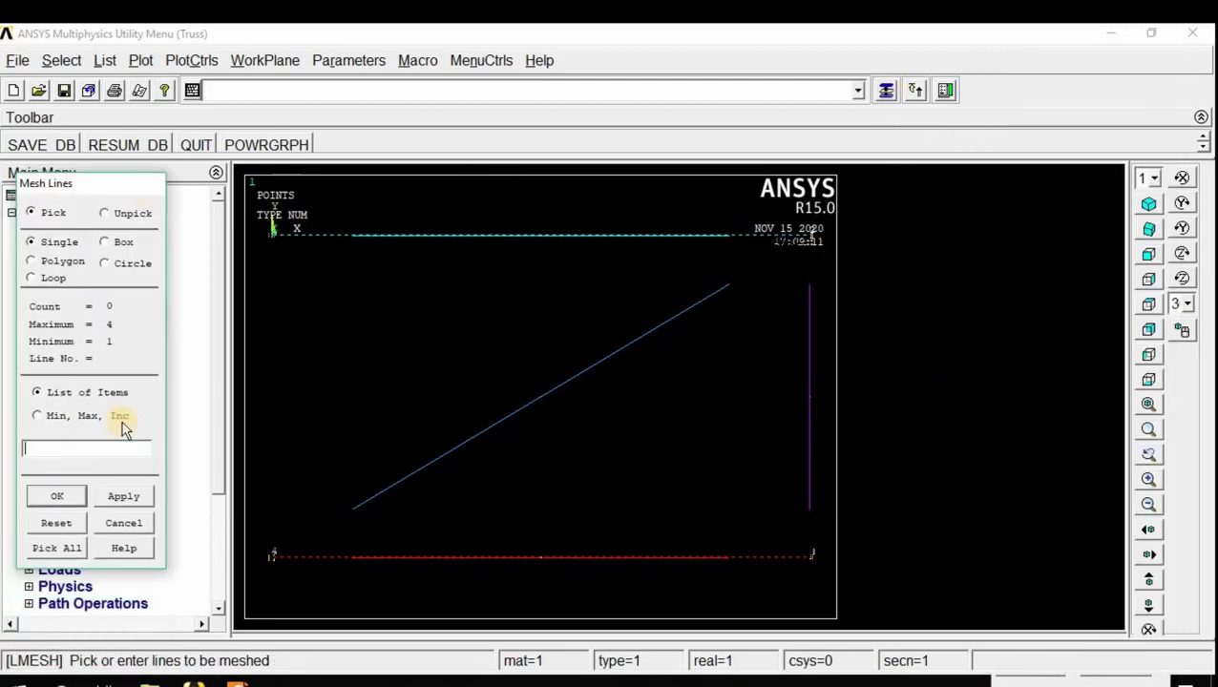
click(68, 546)
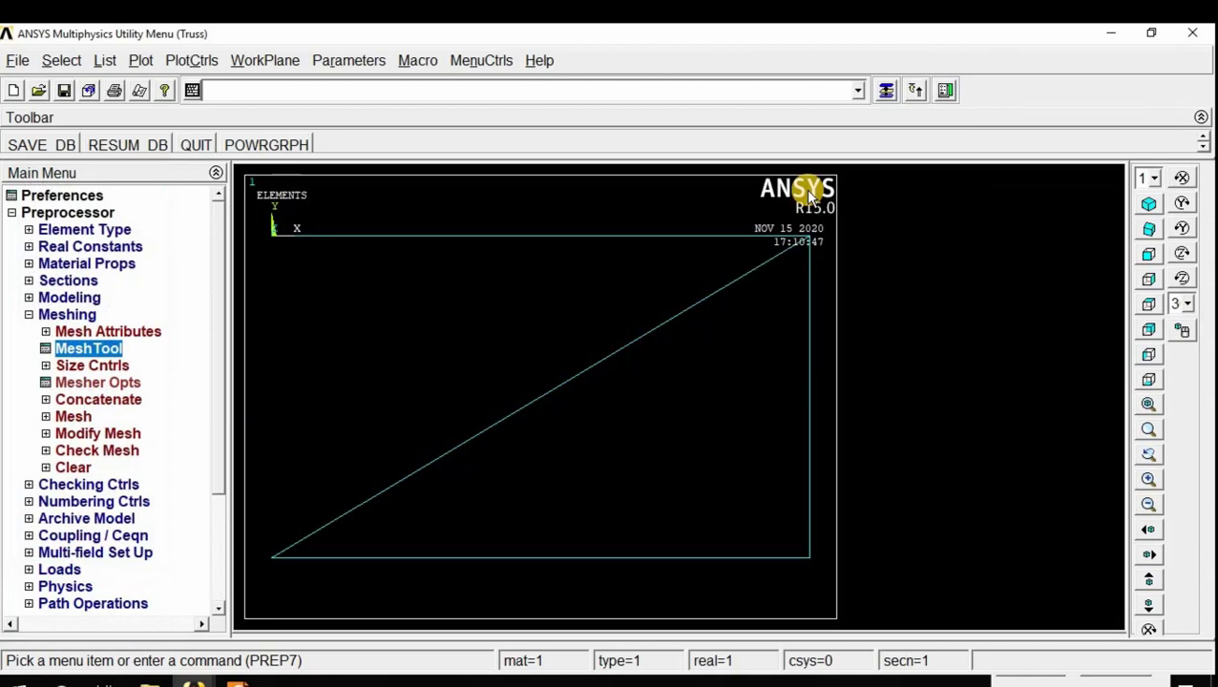
click(887, 90)
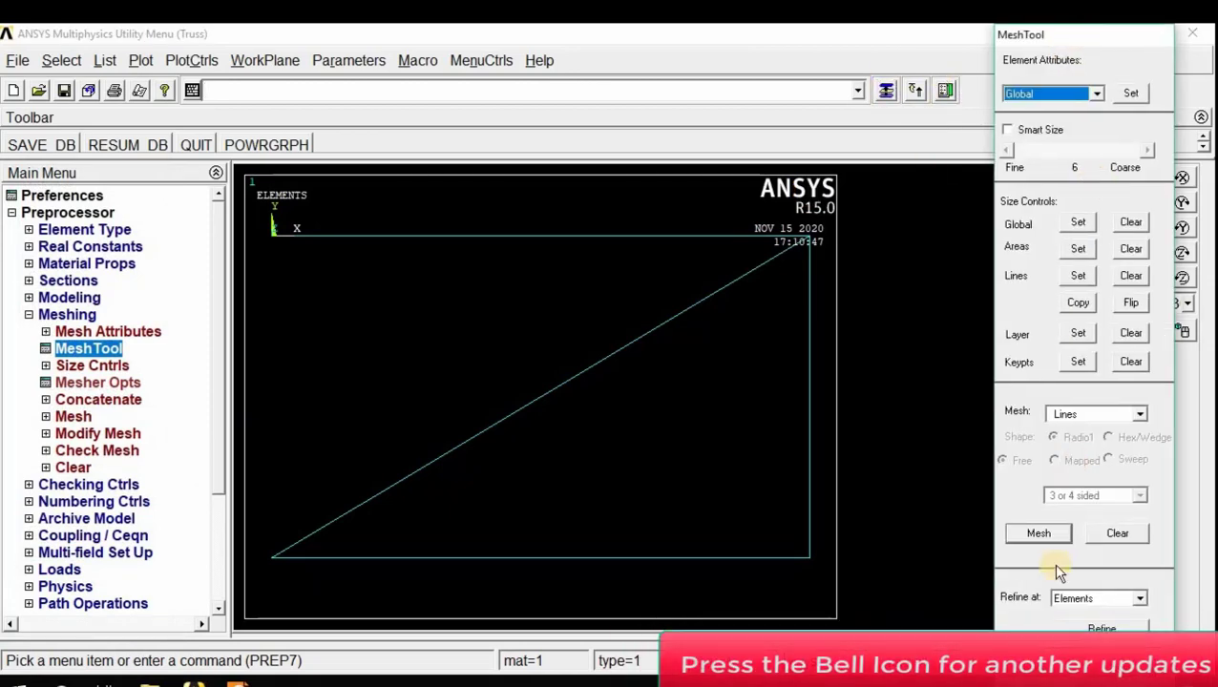
click(1037, 533)
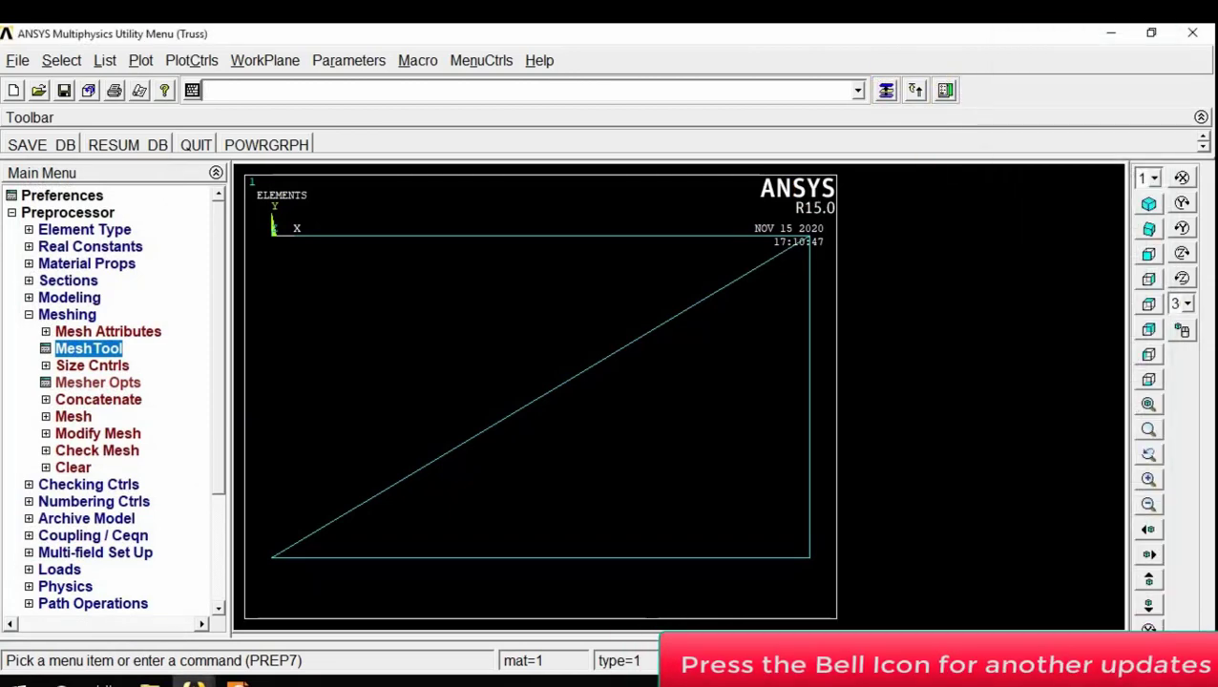
Step: Open the structural displacement load options and check the truss supports in the problem statement PDF
click(28, 314)
click(59, 418)
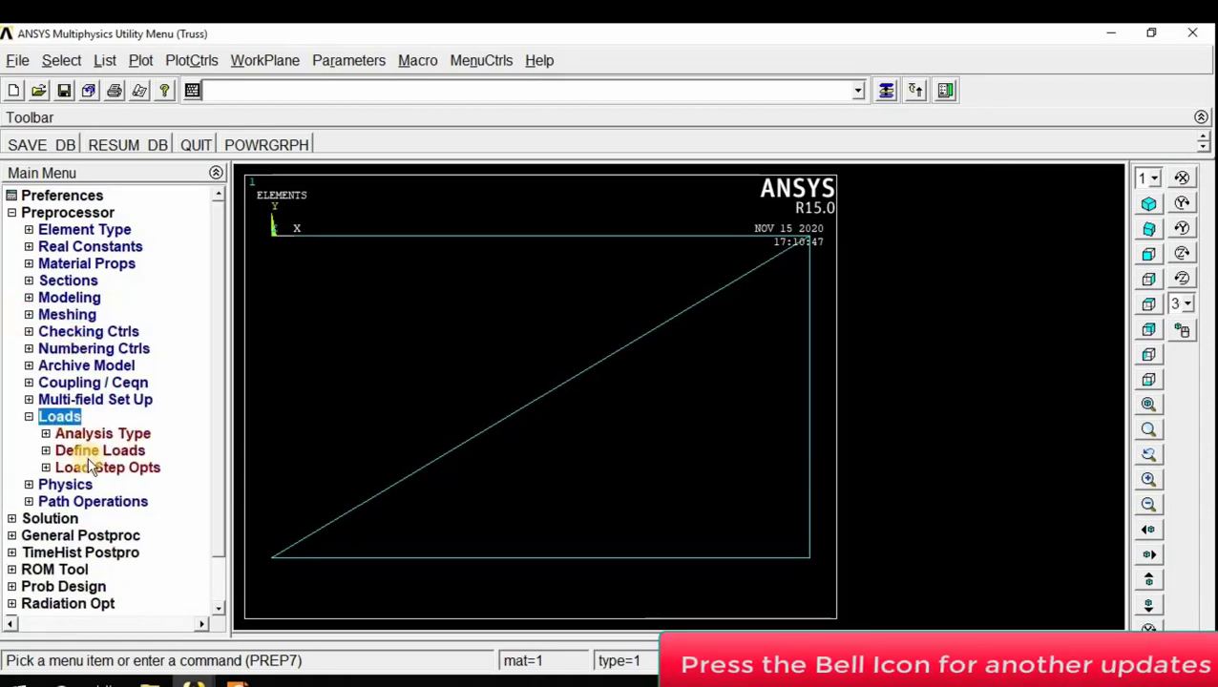
click(96, 451)
click(92, 485)
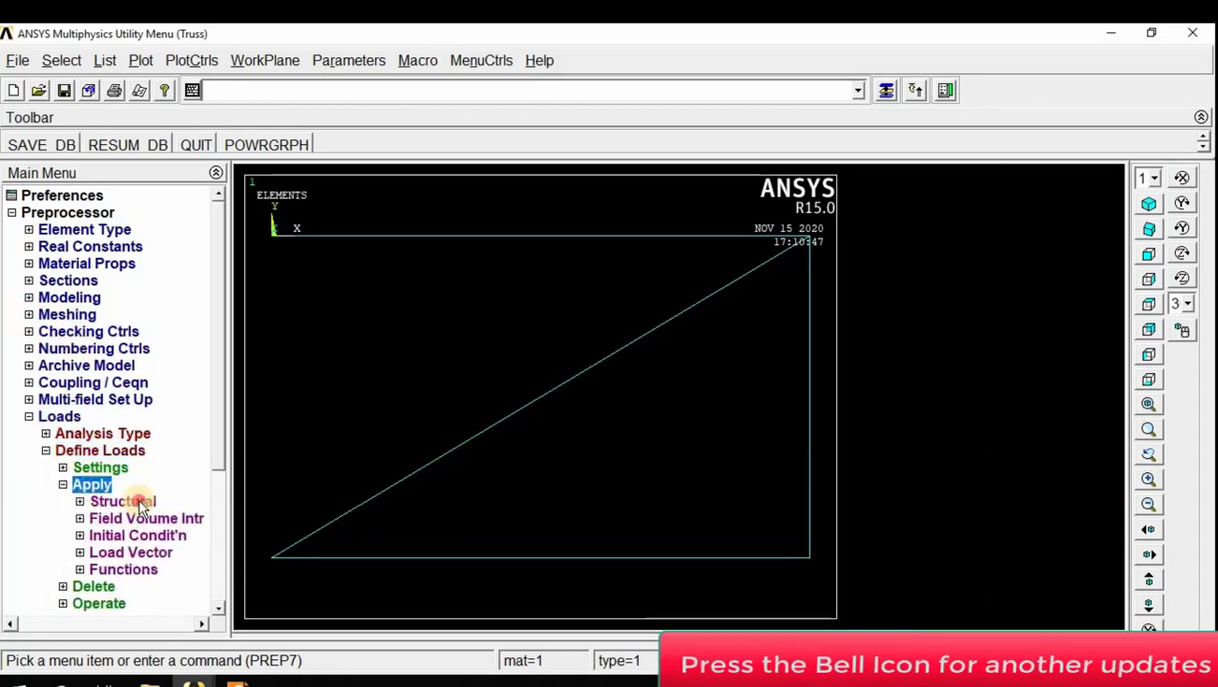
click(131, 500)
click(143, 519)
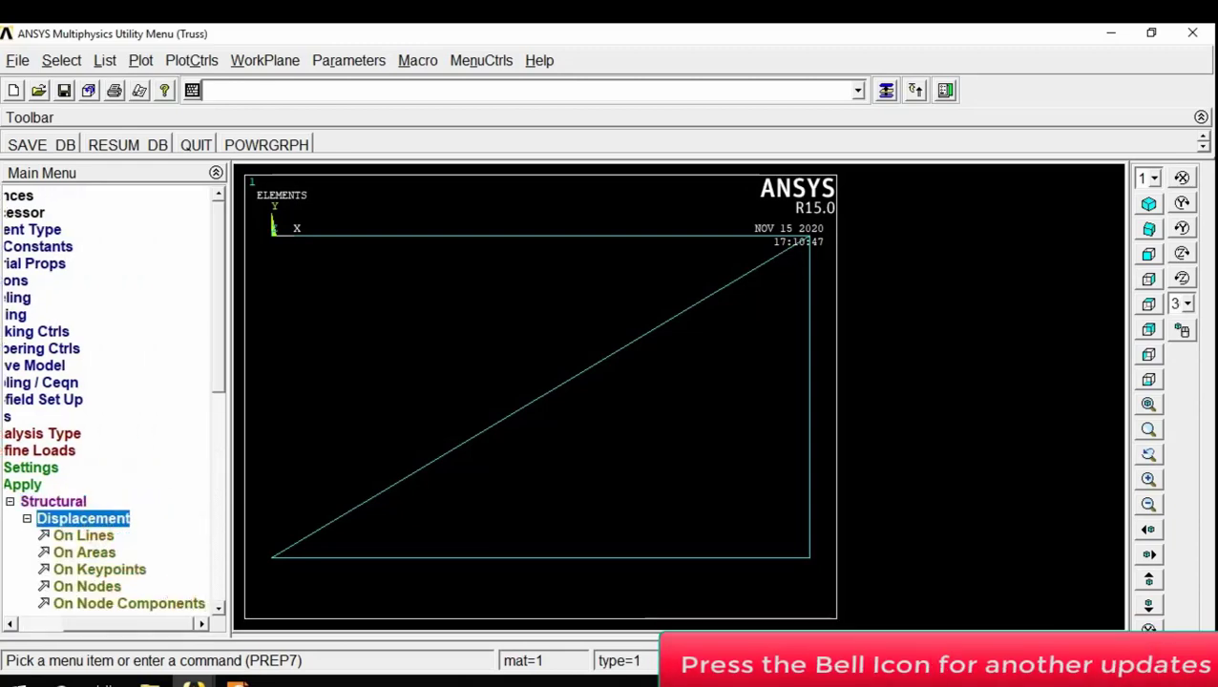
click(241, 683)
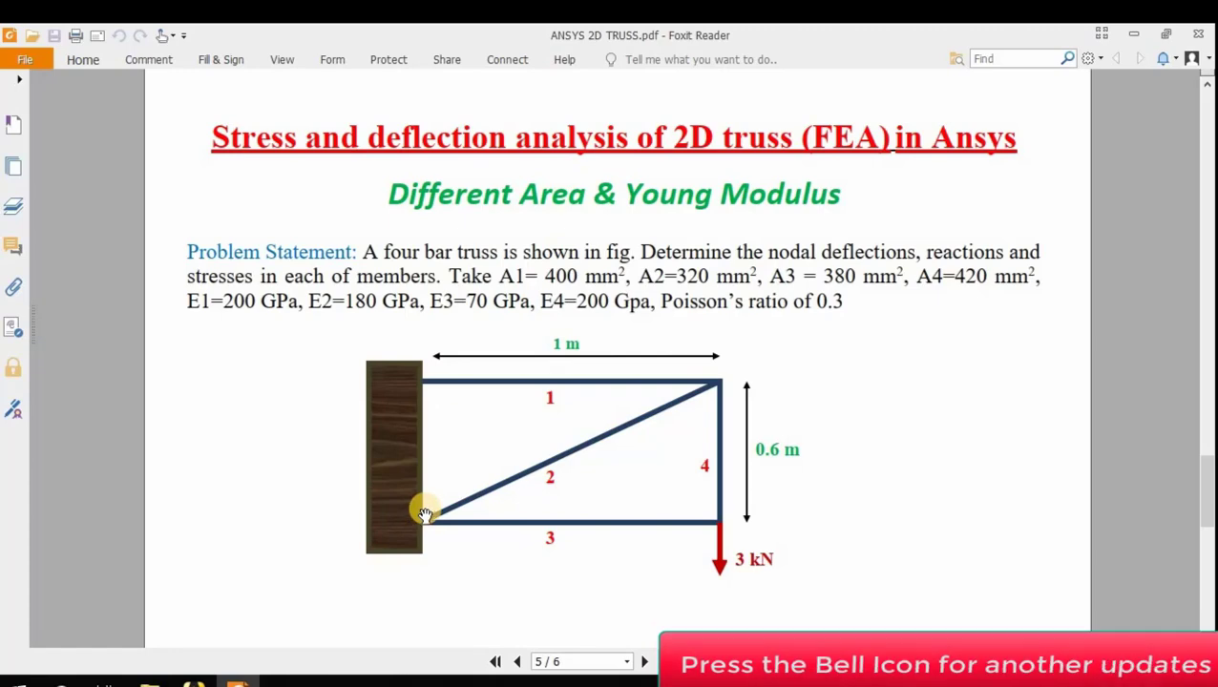
click(238, 683)
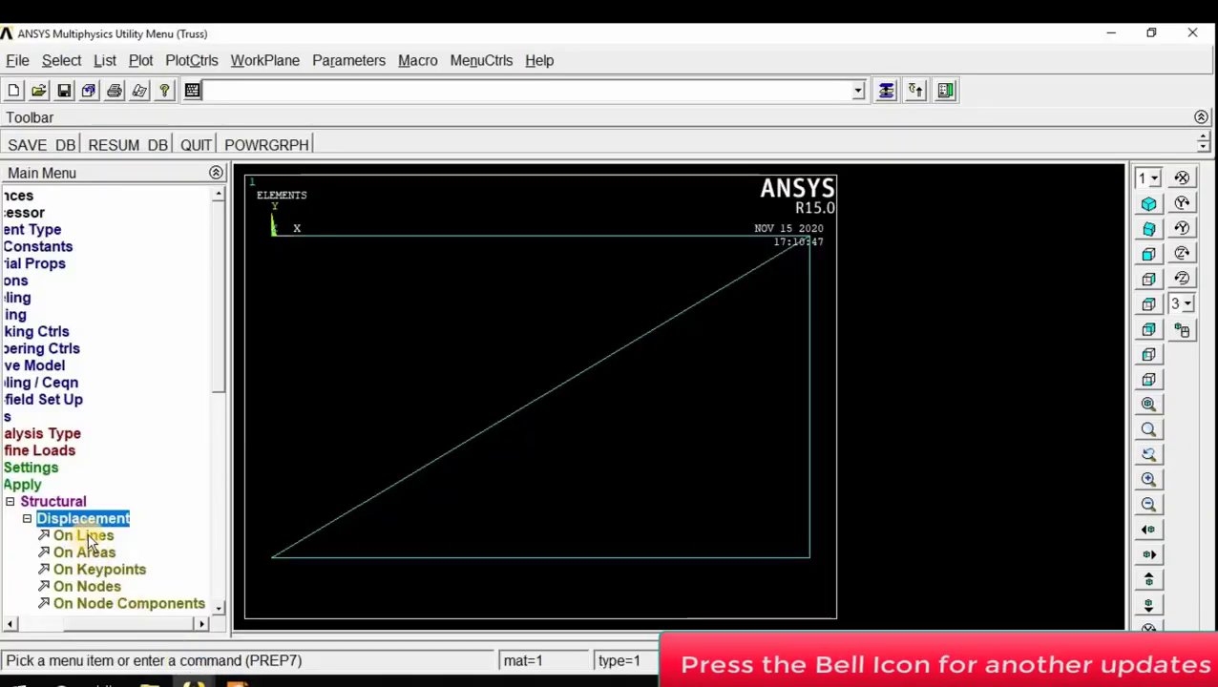
Step: Constrain All DOF on the upper-left and lower-left keypoints of the truss with a constant displacement value of 0
click(106, 570)
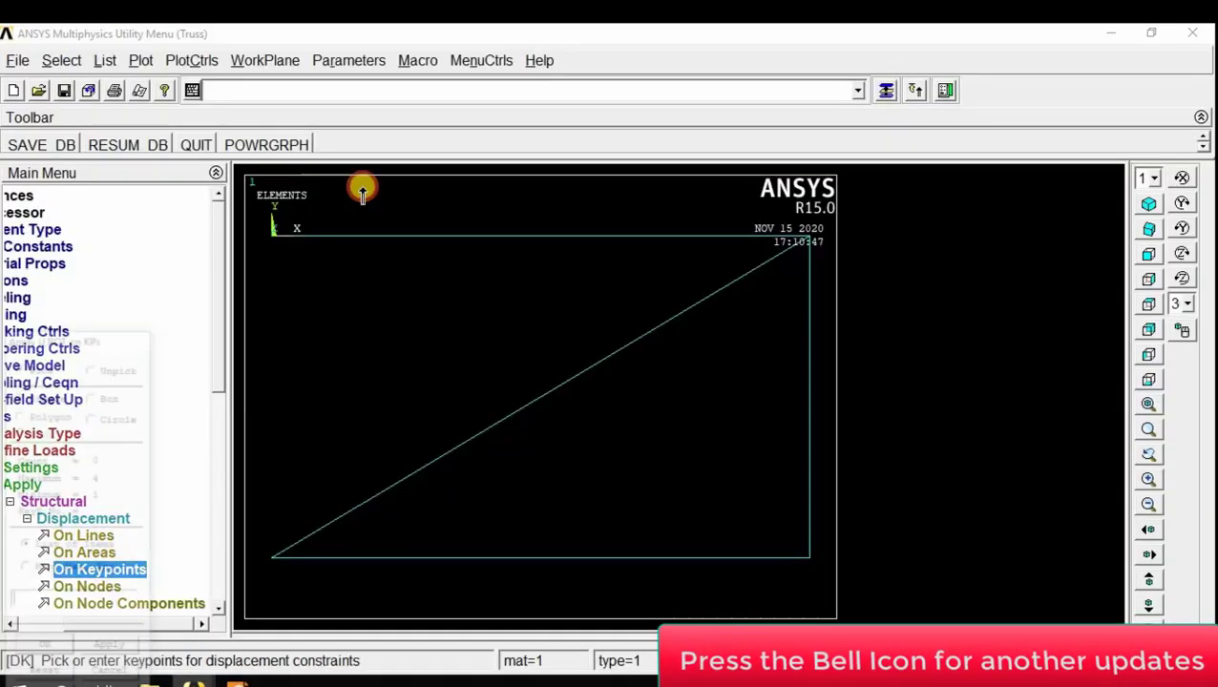
click(273, 235)
click(273, 557)
click(44, 649)
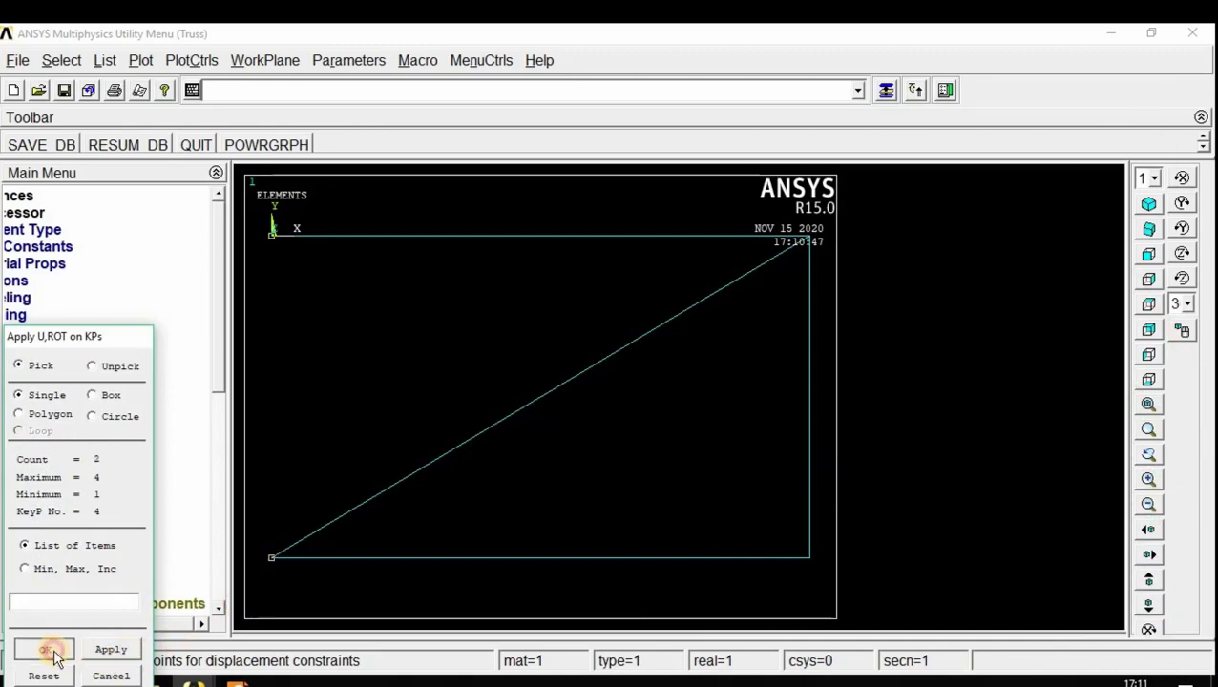
click(714, 277)
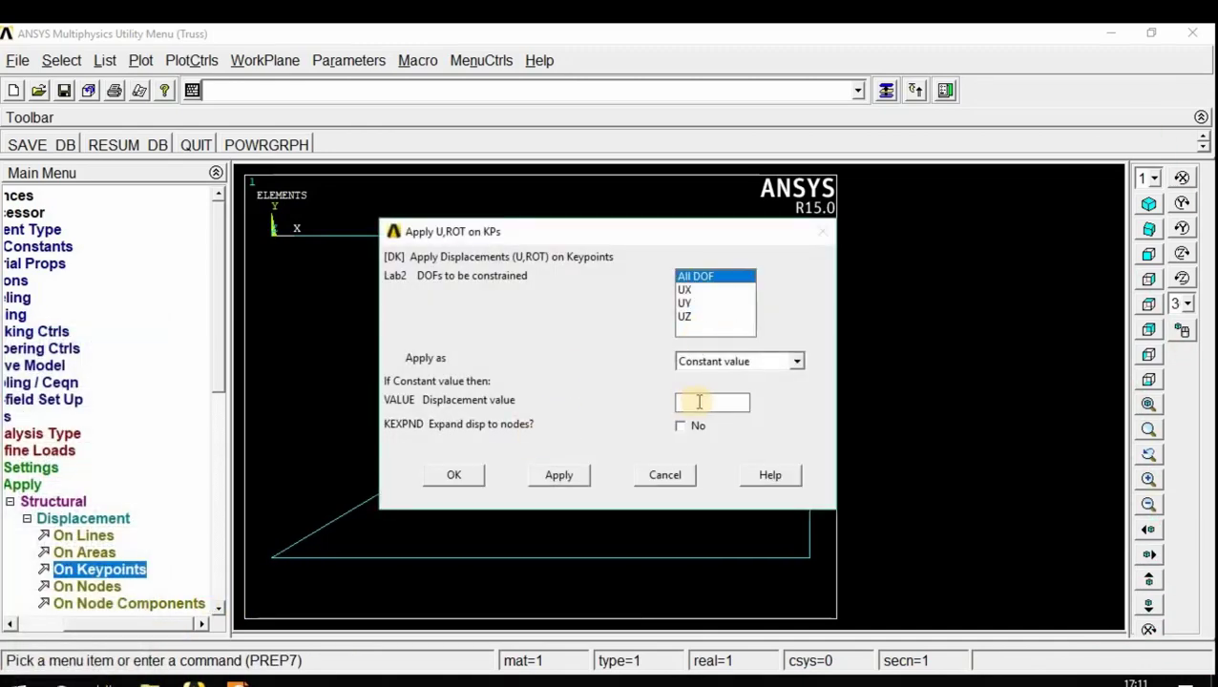
text(0)
click(466, 475)
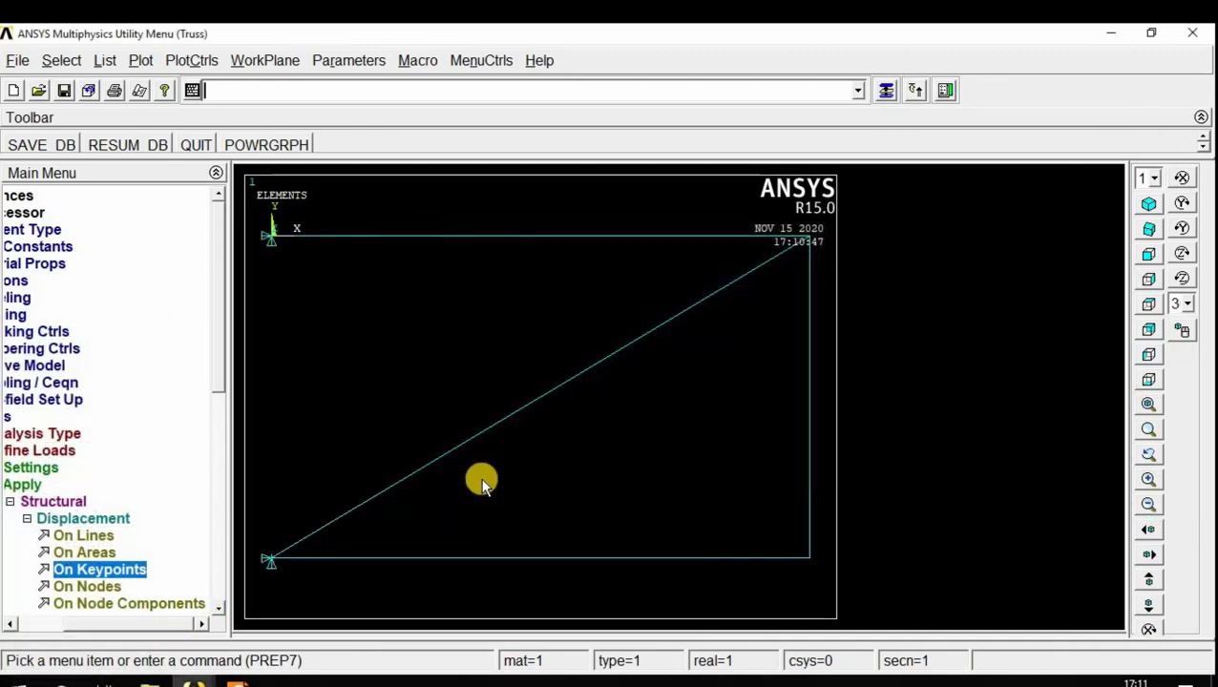
Step: Apply a constant FY force of -3e3 on the lower-right keypoint, following the load in the problem statement
click(29, 521)
click(121, 542)
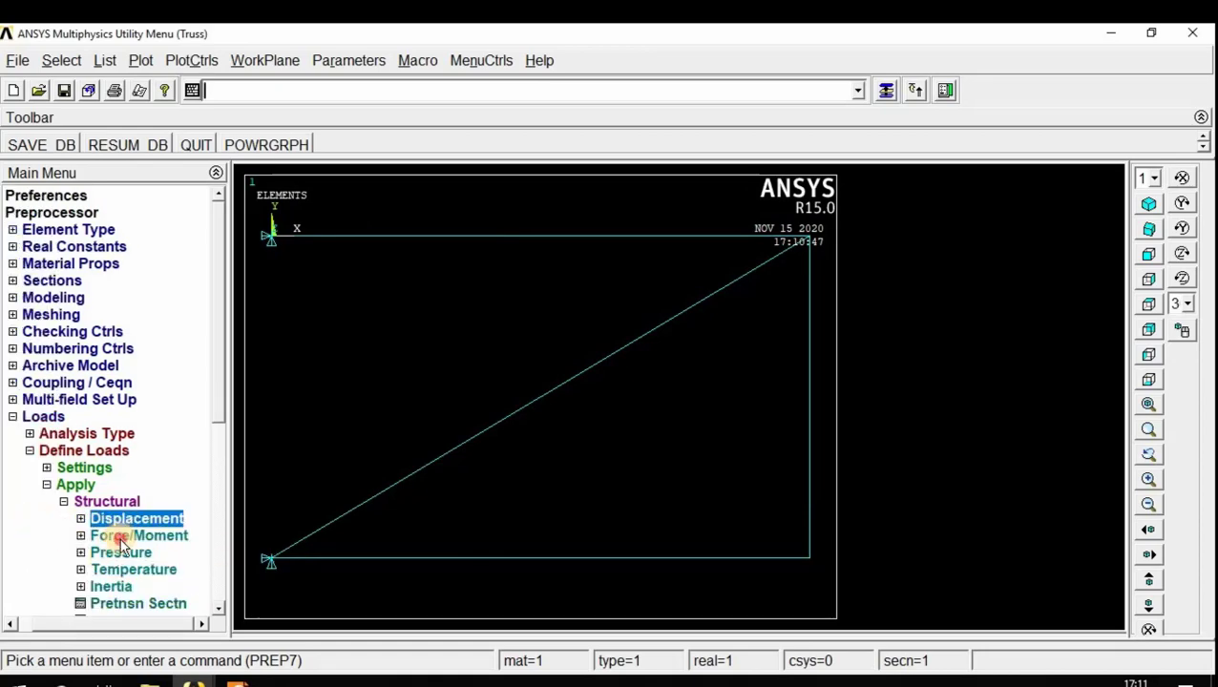
key(alt+Tab)
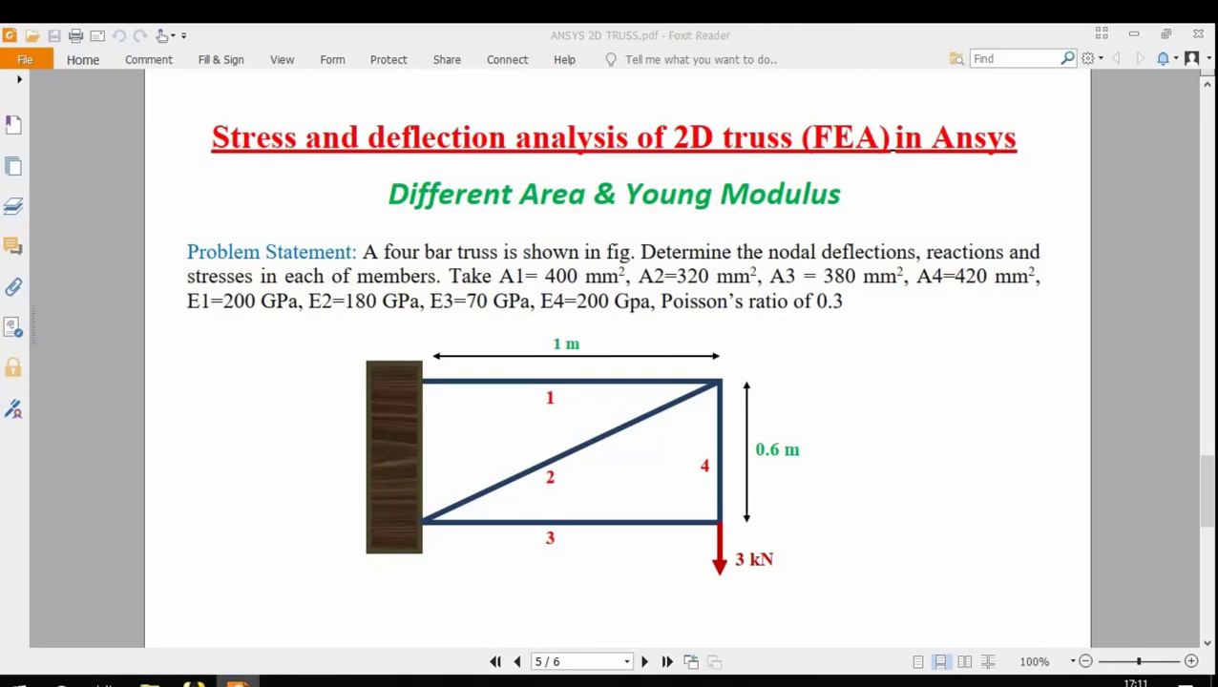
click(193, 680)
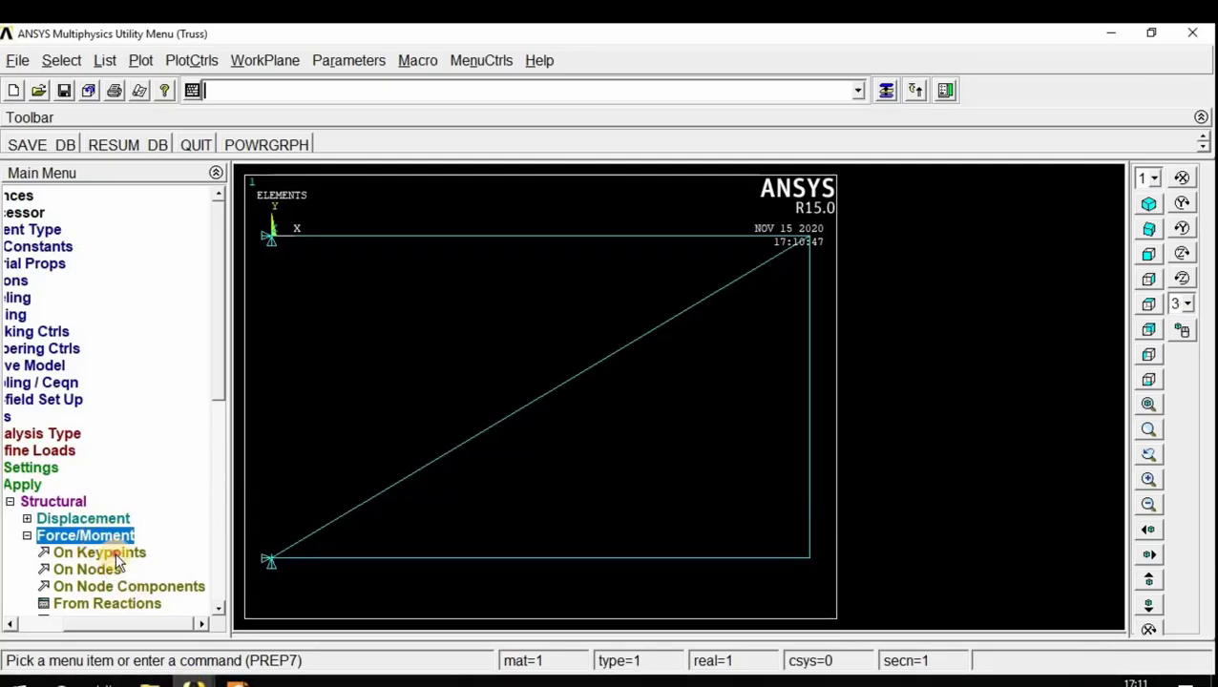
click(808, 557)
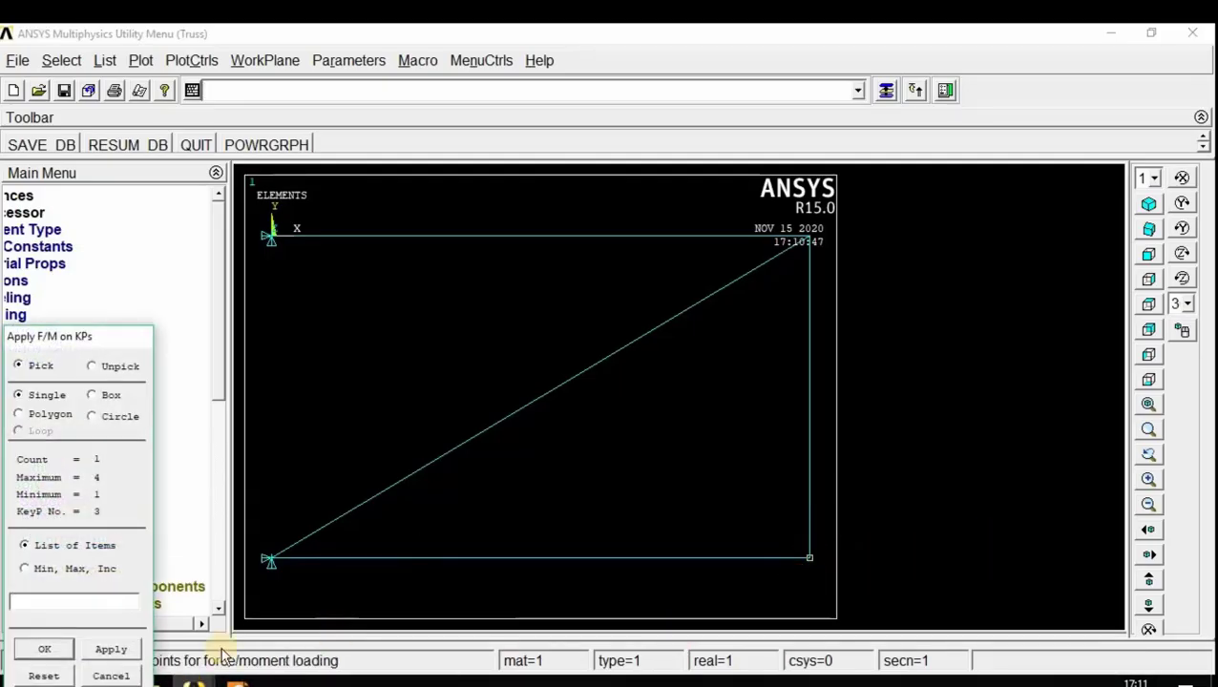
click(38, 652)
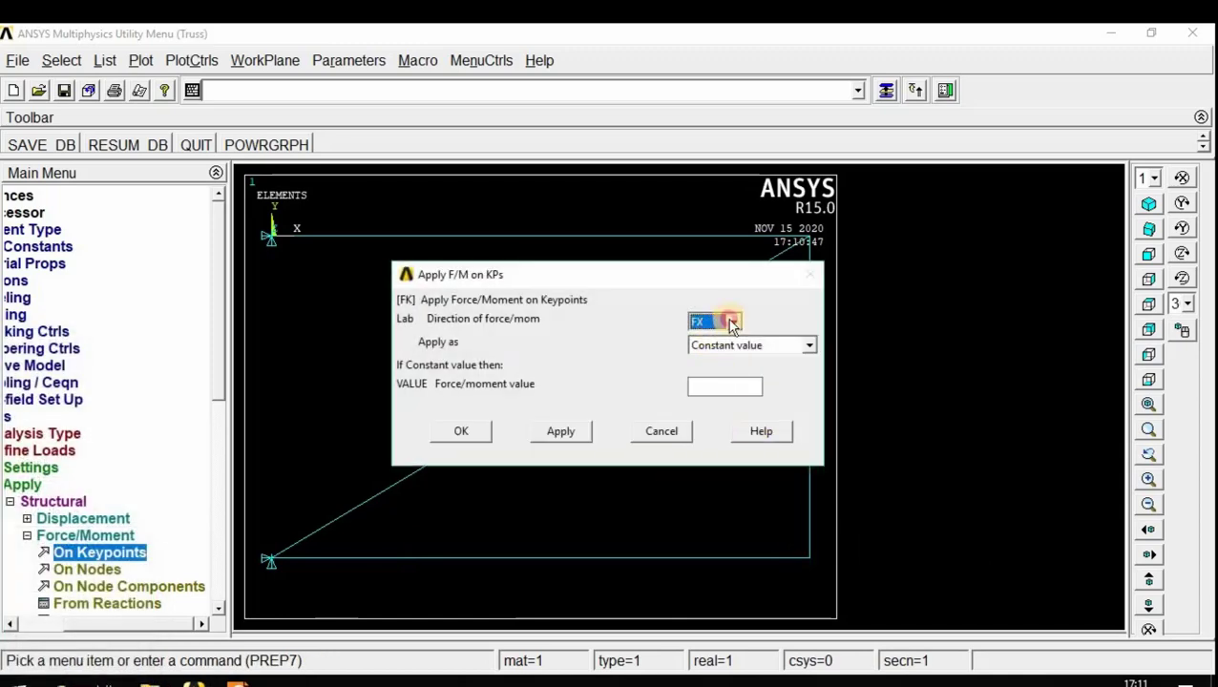
click(730, 321)
click(732, 354)
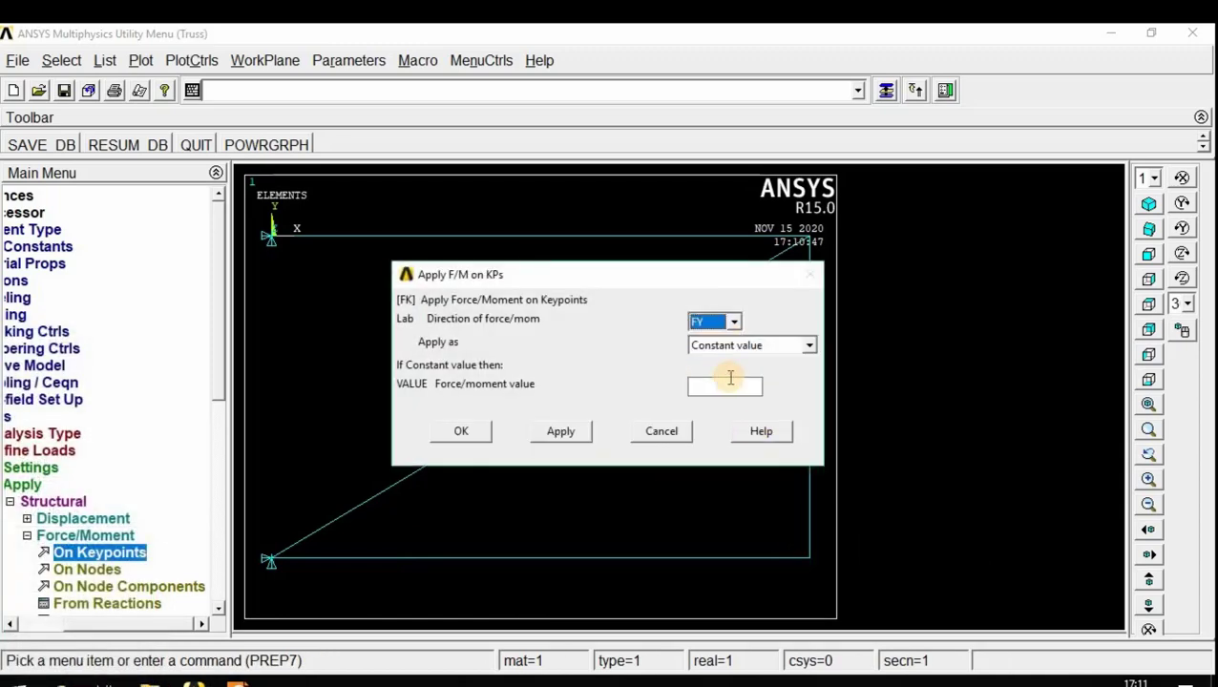
click(730, 382)
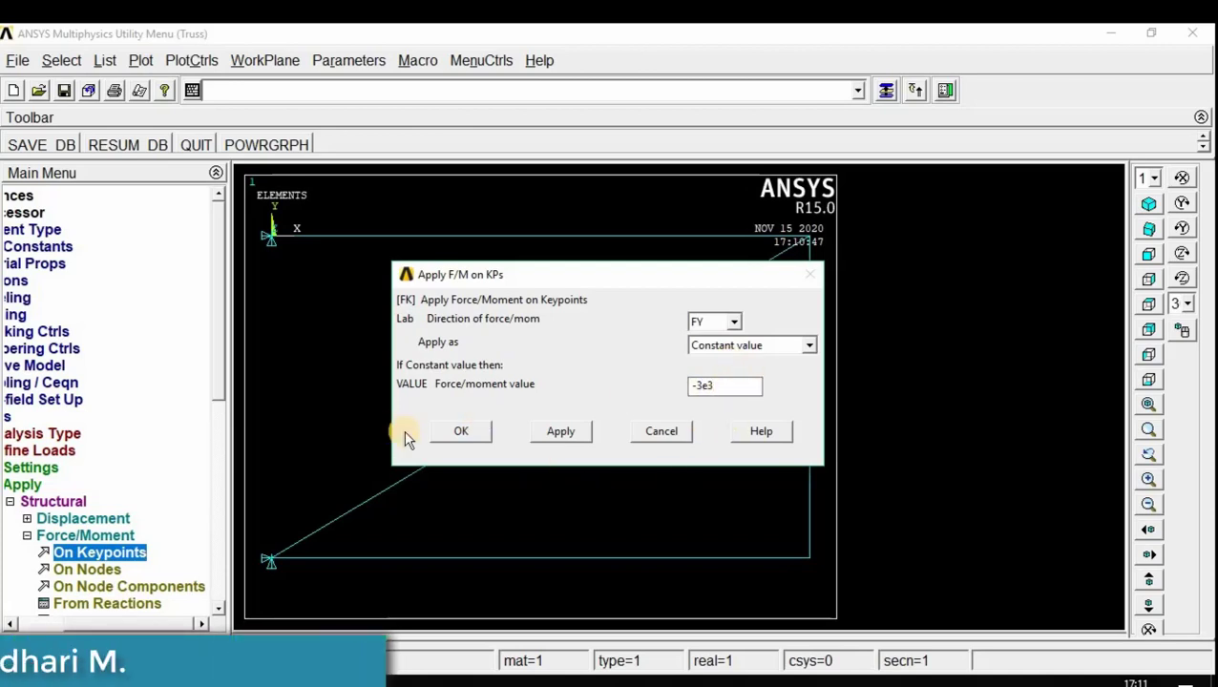
click(474, 434)
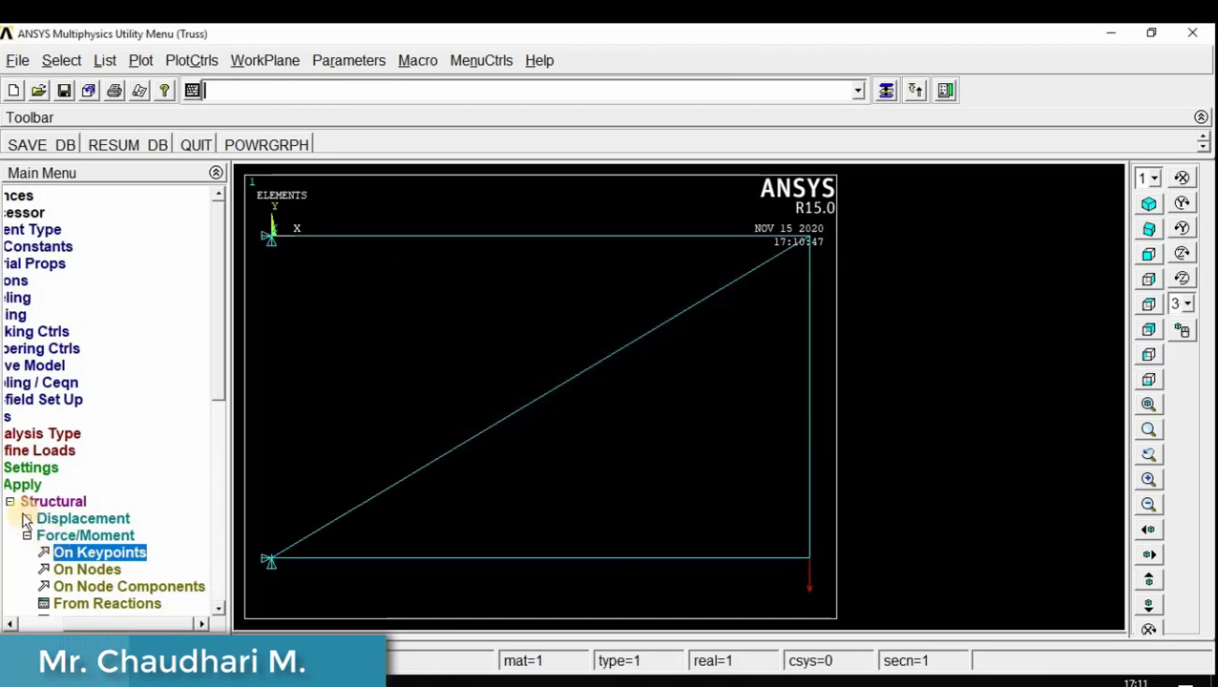
Step: Solve the current load step and close the solution note and status window
click(28, 535)
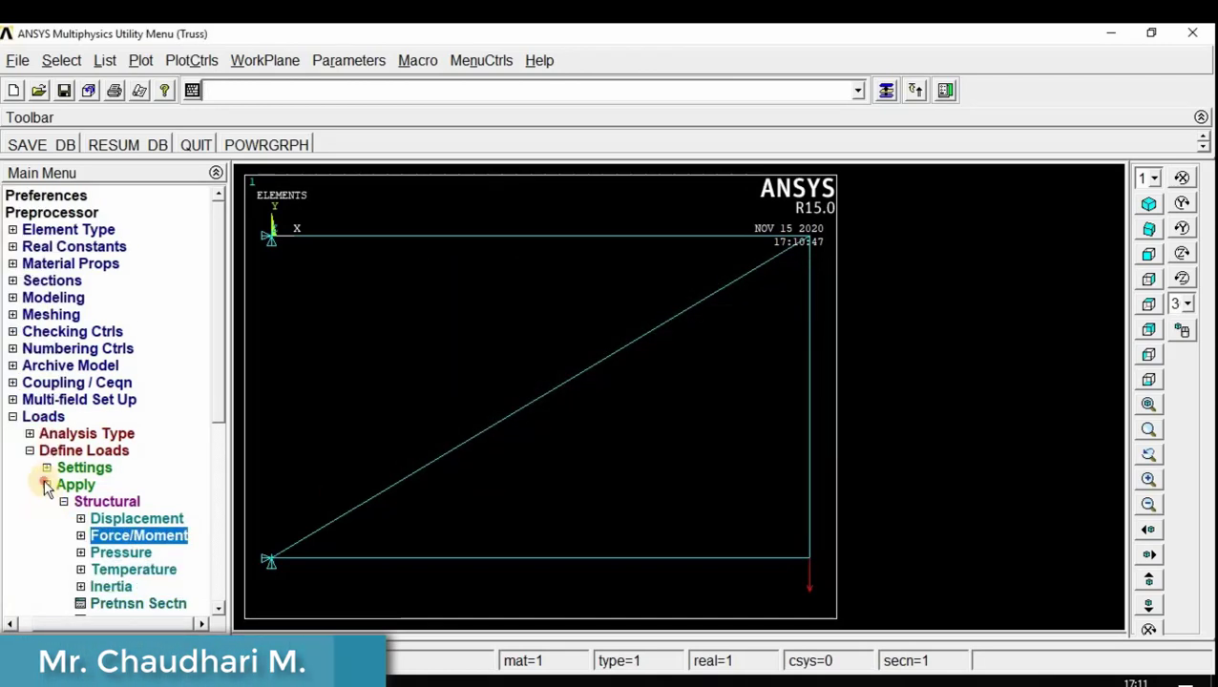
click(44, 485)
click(32, 418)
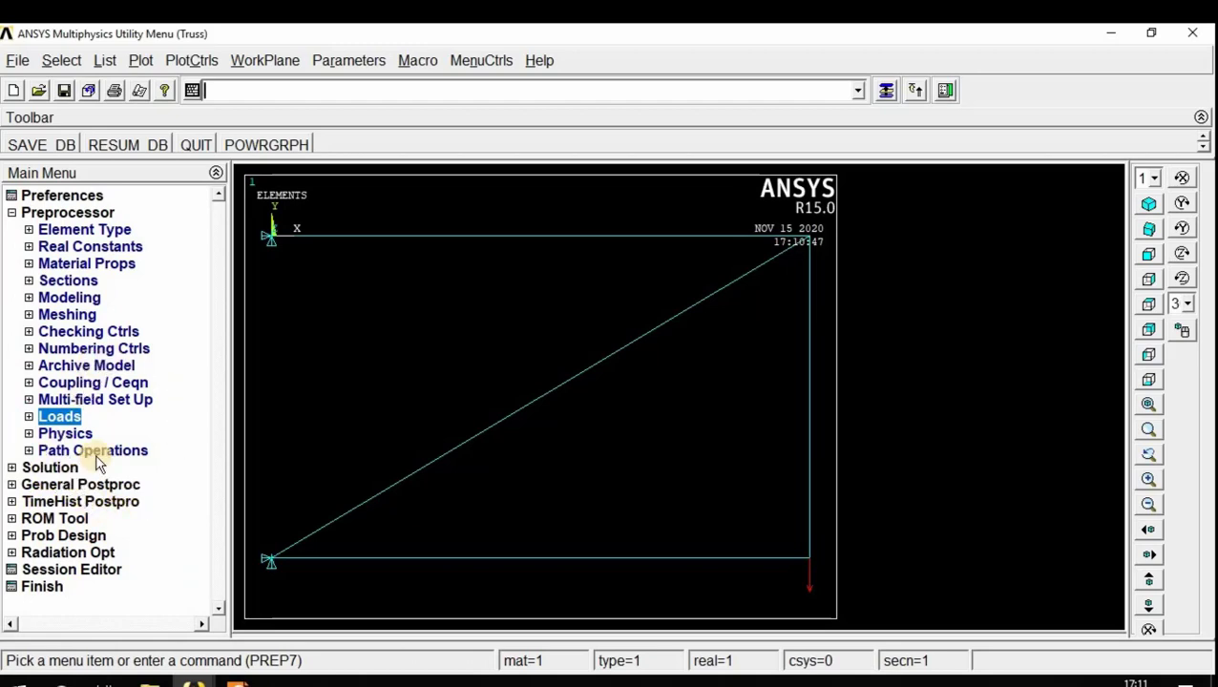
click(48, 468)
click(61, 332)
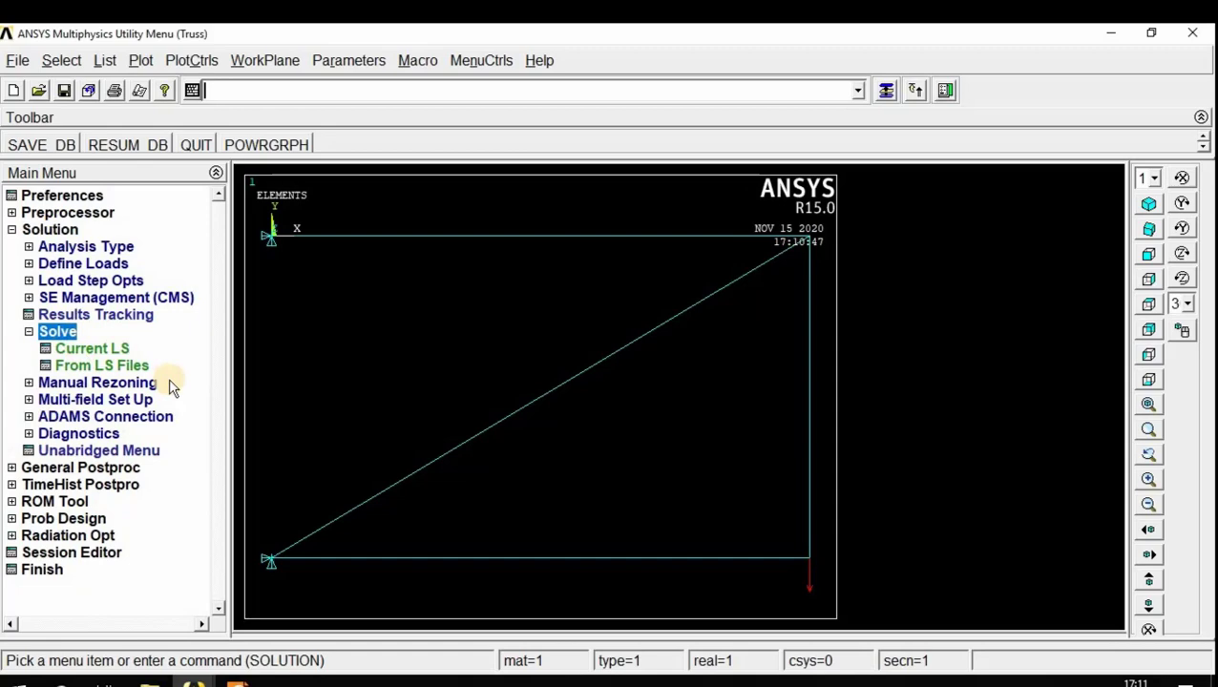
click(92, 349)
click(609, 442)
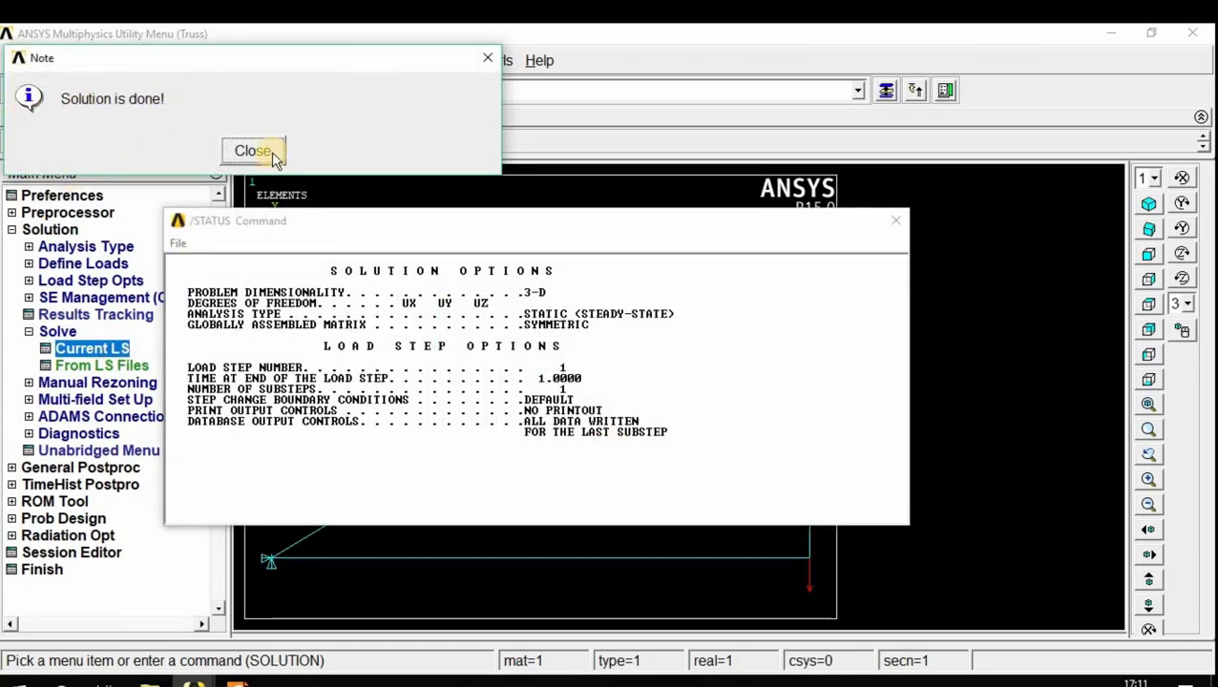
click(253, 151)
click(895, 221)
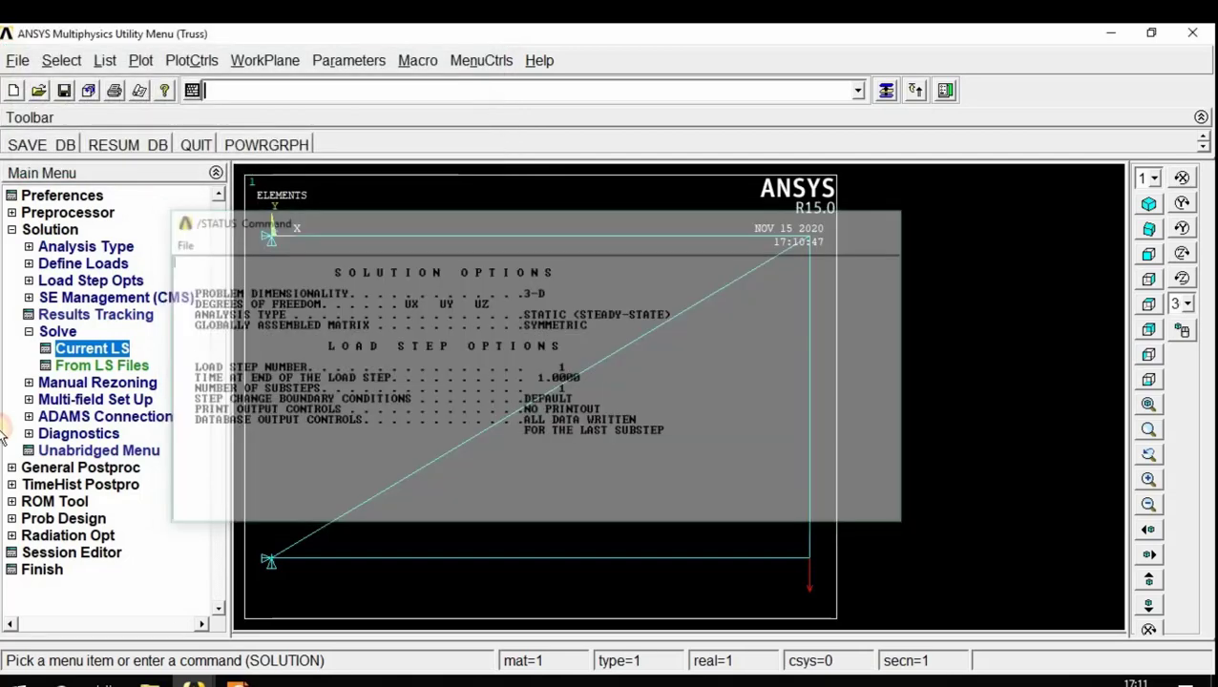
Step: Plot the deformed shape of the truss together with its undeformed shape in the general postprocessor
click(13, 230)
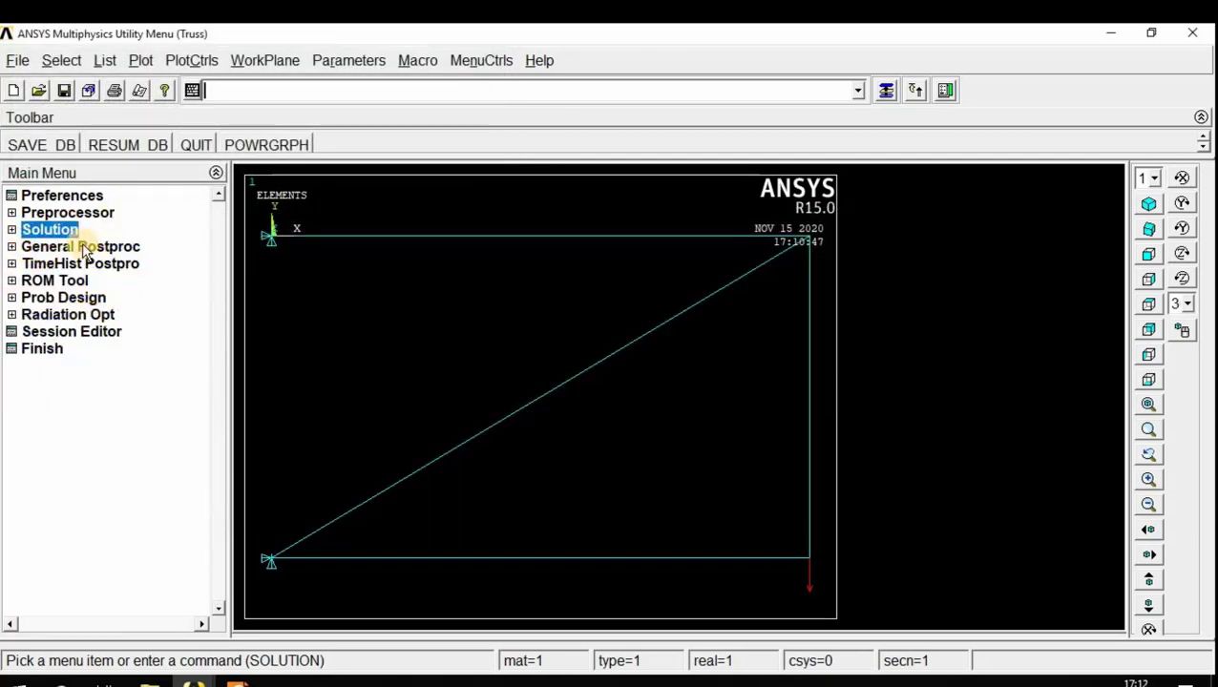
click(99, 247)
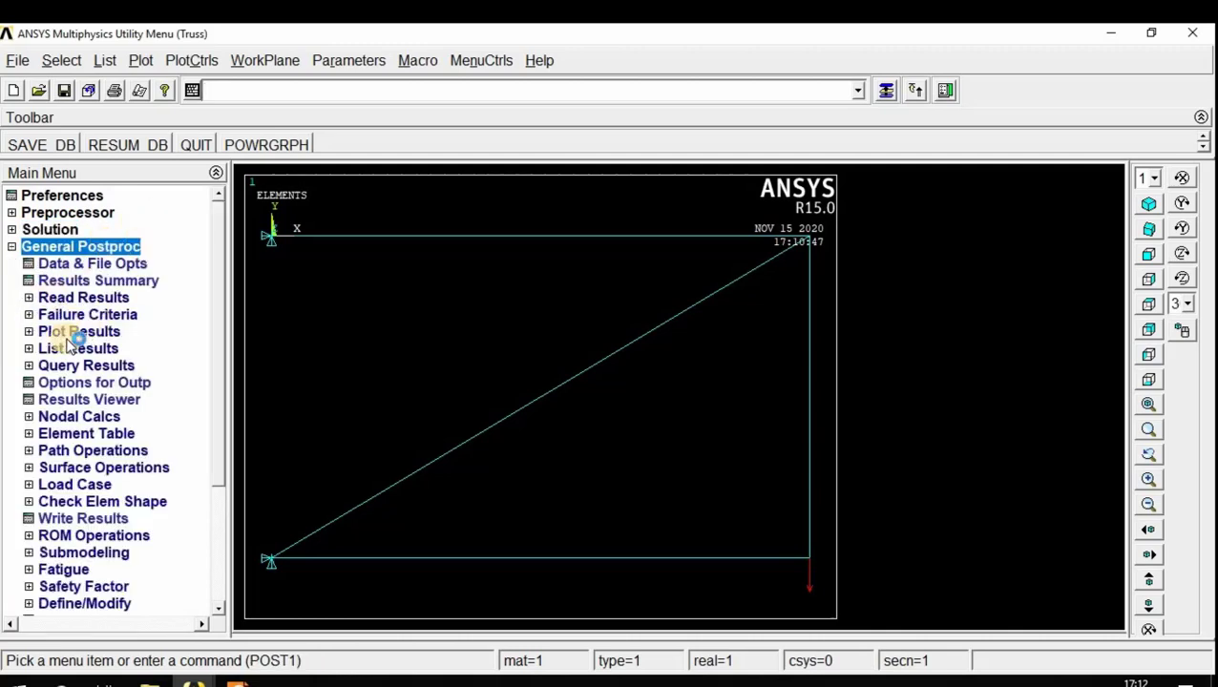
click(74, 334)
click(124, 350)
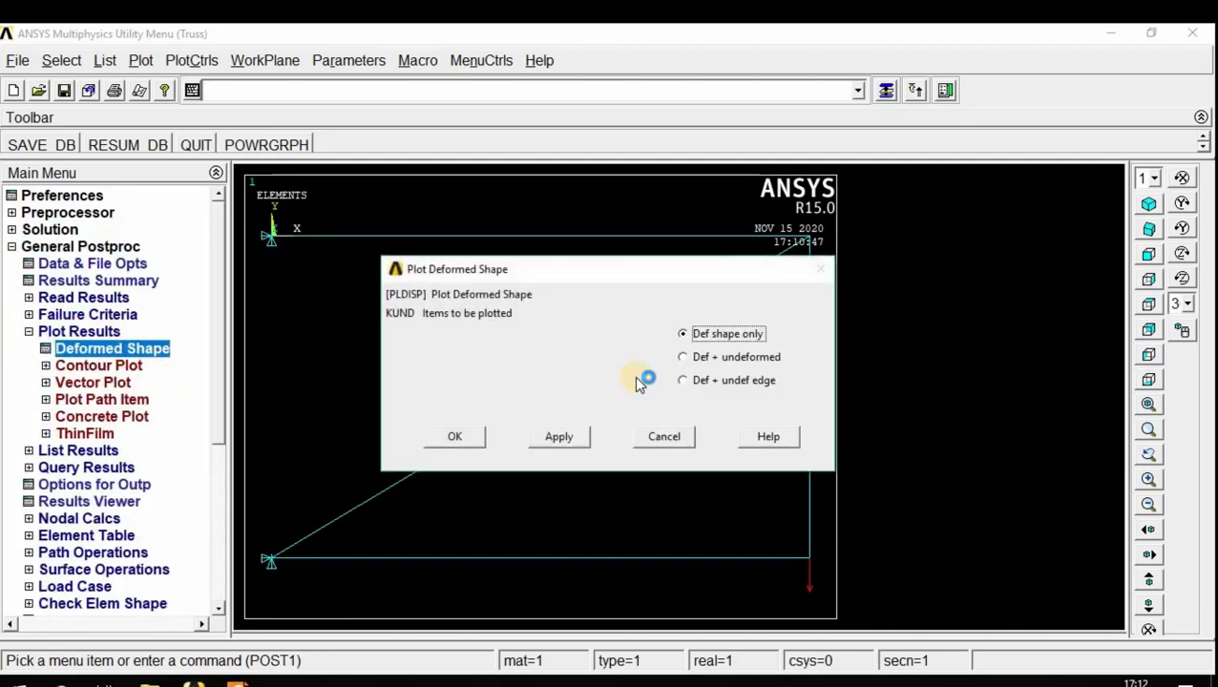
click(455, 437)
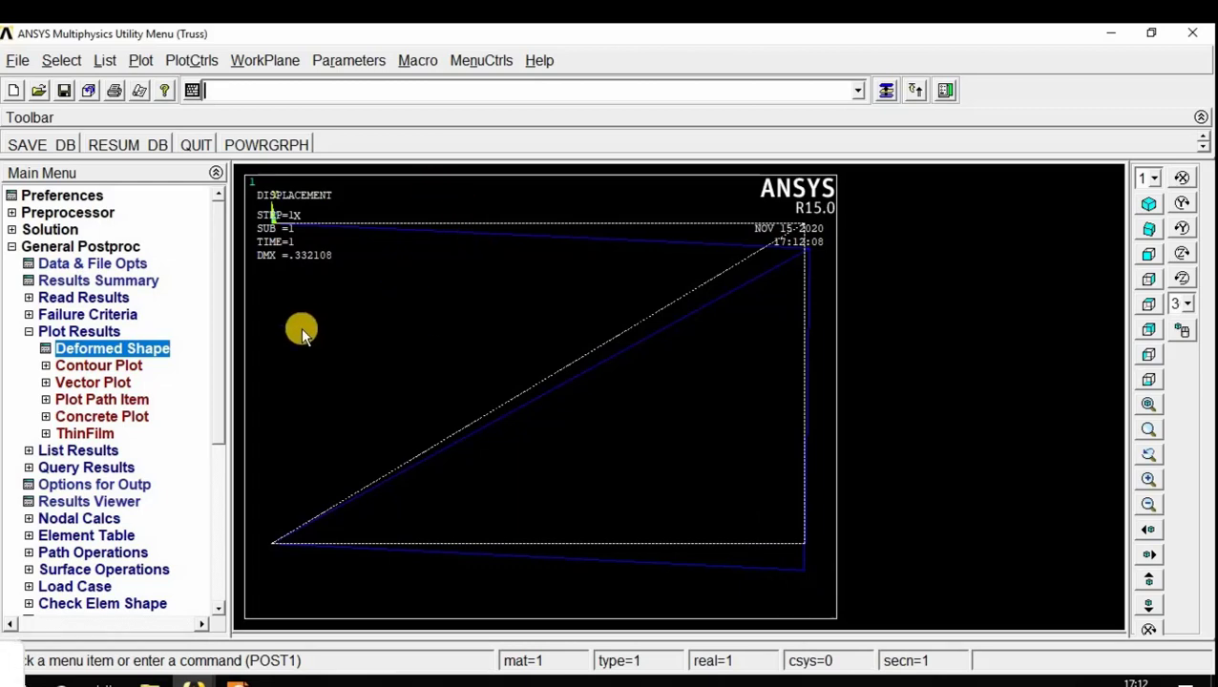
Step: Plot the nodal solution contour of the displacement vector sum
click(118, 368)
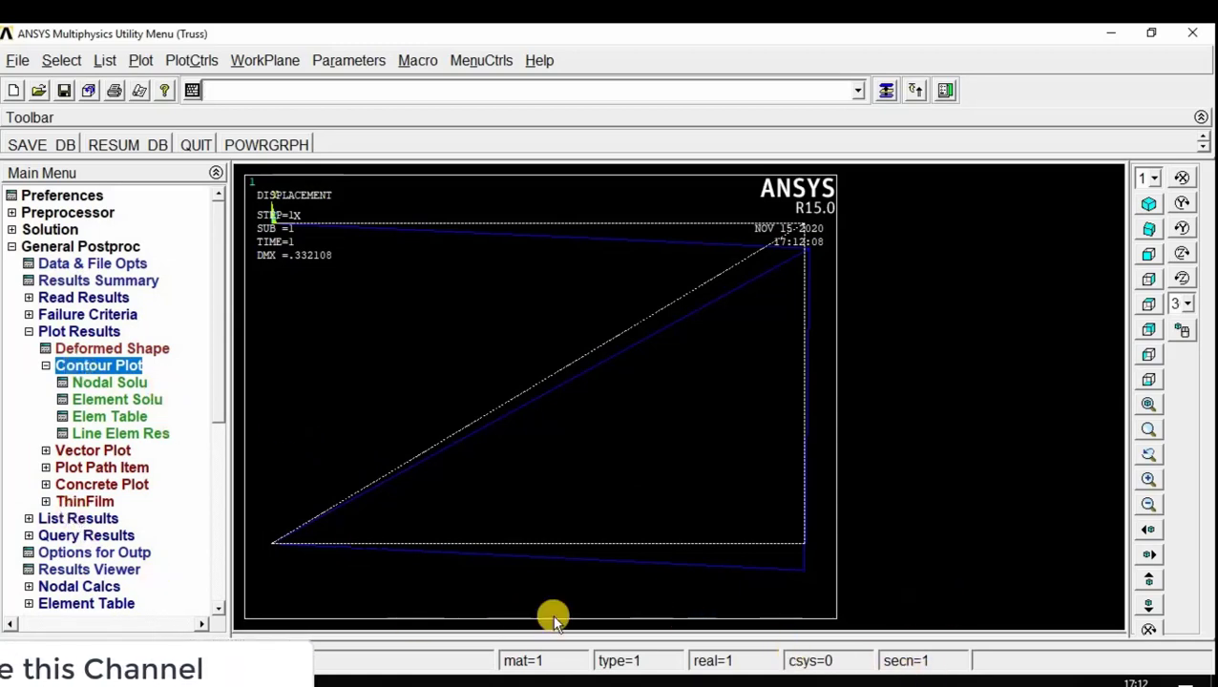
click(100, 382)
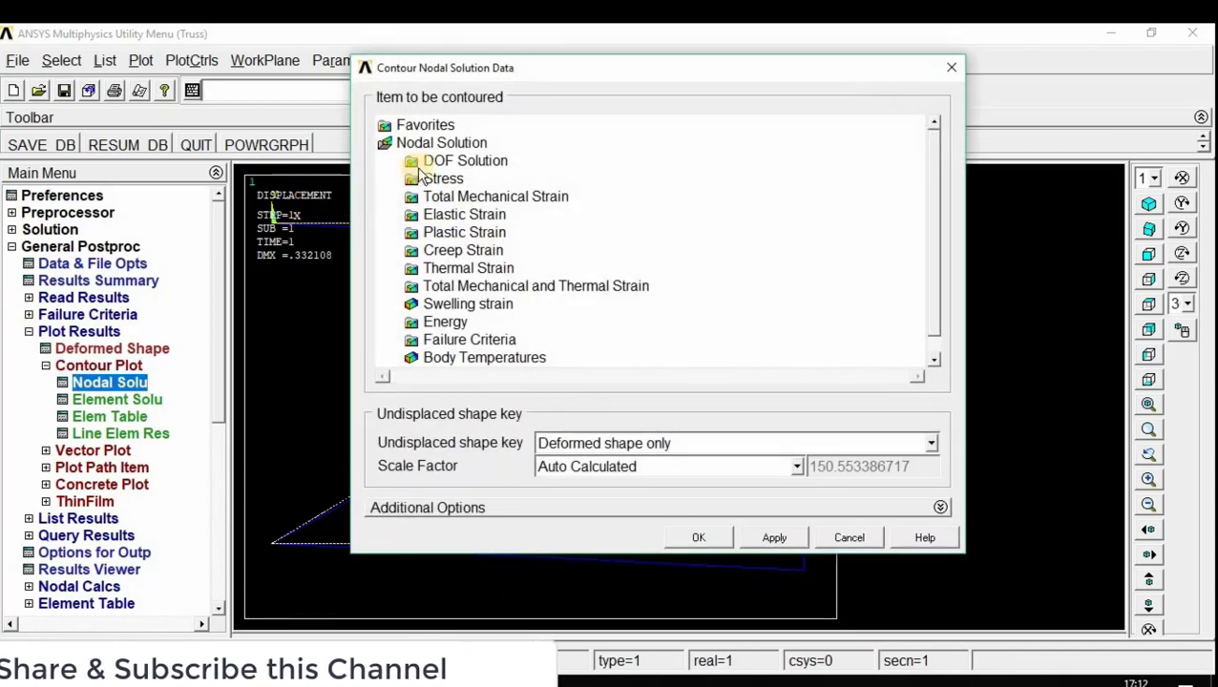
click(465, 162)
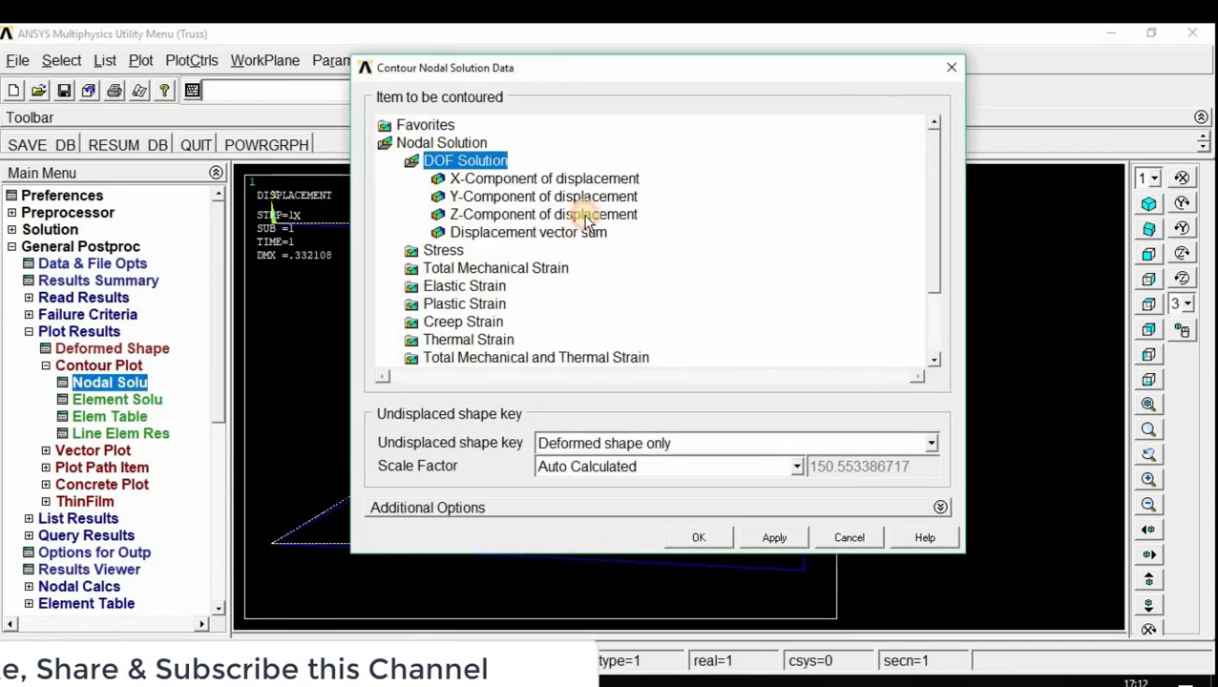
click(529, 232)
click(697, 537)
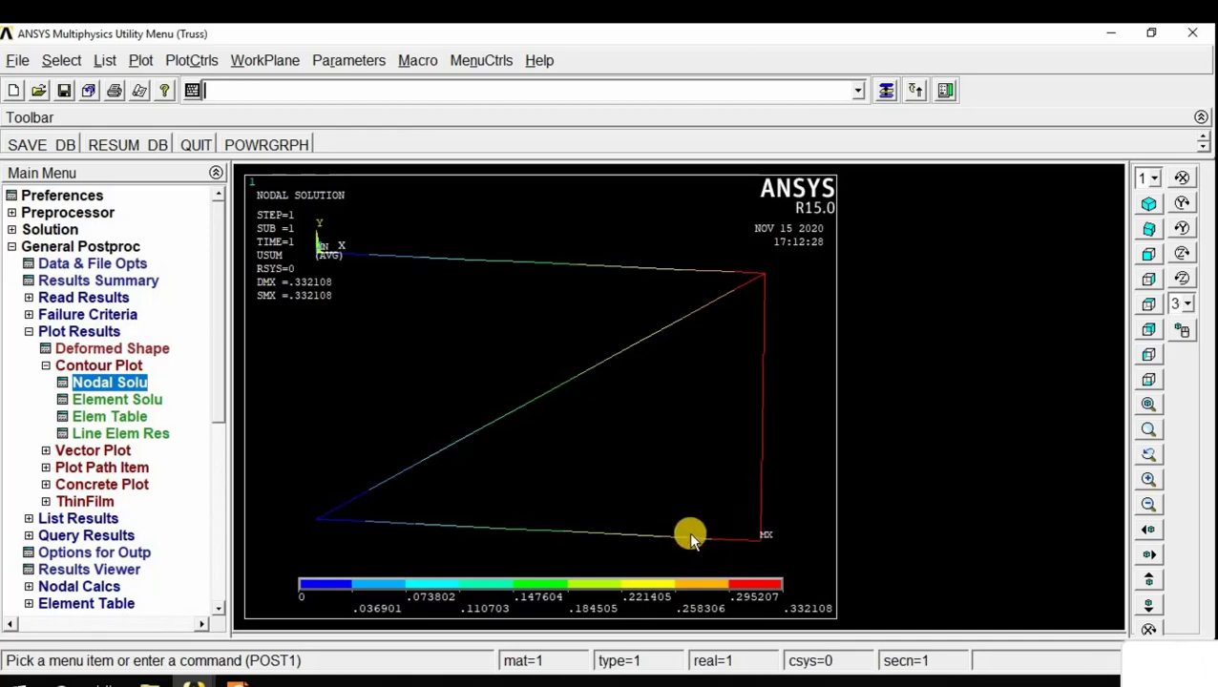
Step: Plot the element solution contour of the von Mises stress
click(97, 401)
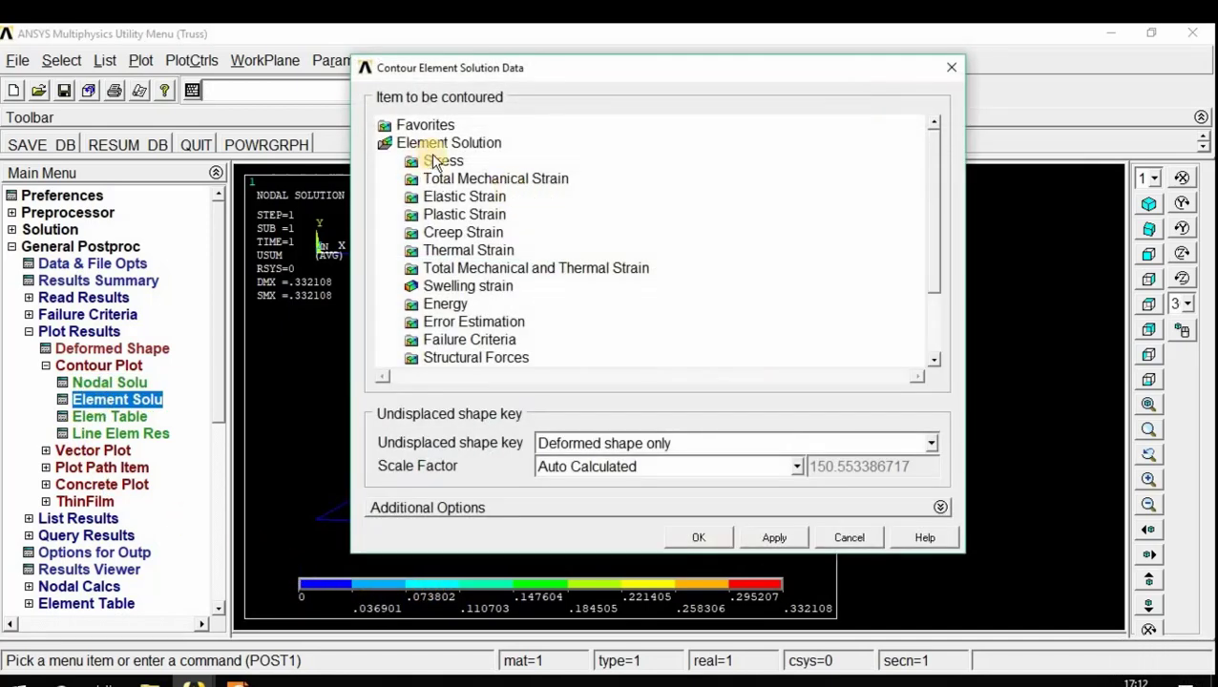
click(441, 160)
click(483, 356)
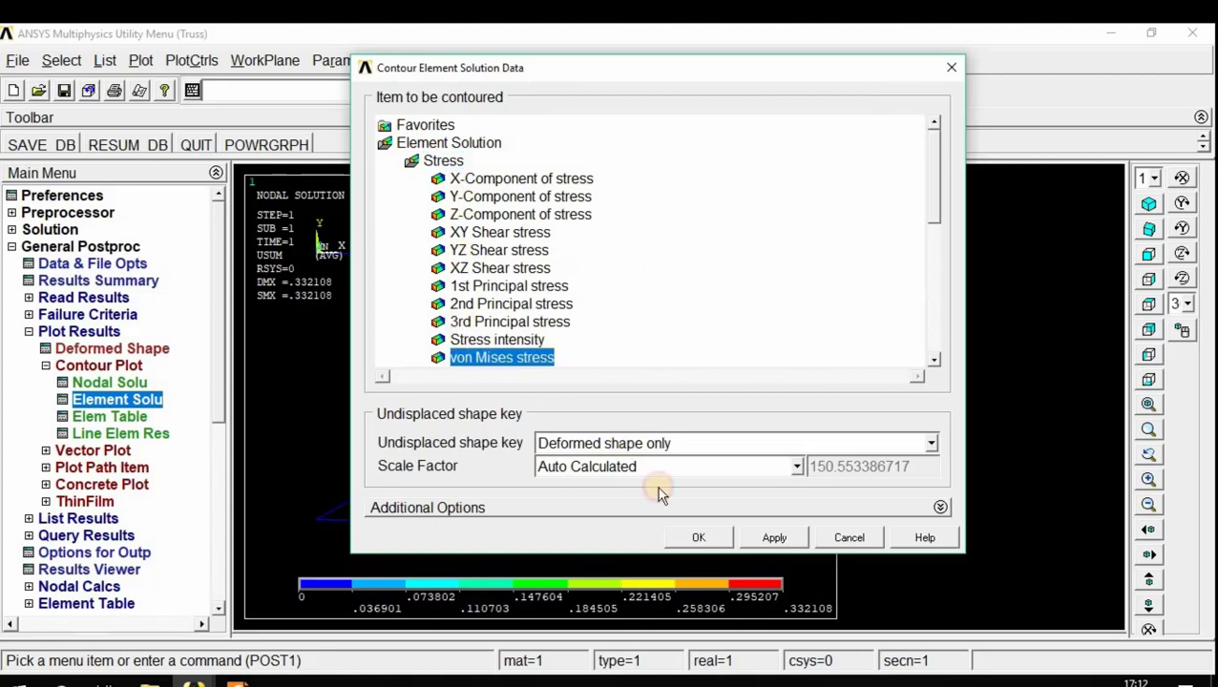
click(701, 540)
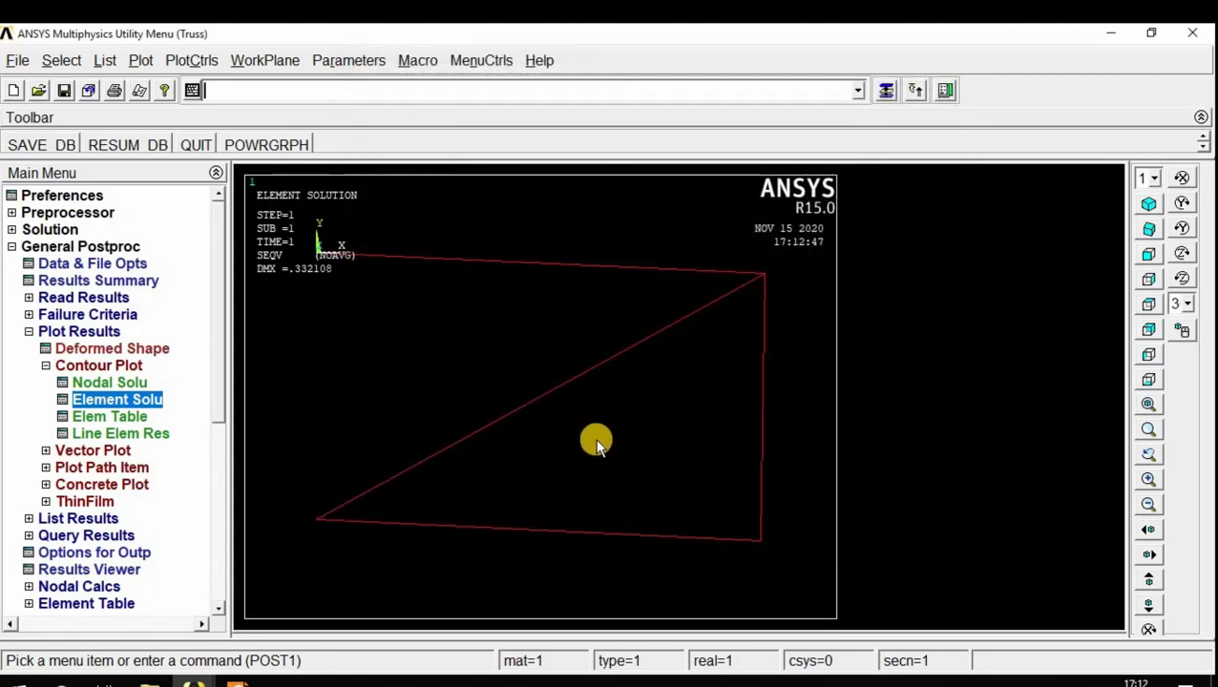
Step: Turn on the display of element shapes based on real constant descriptions and replot the von Mises stress contour
click(195, 61)
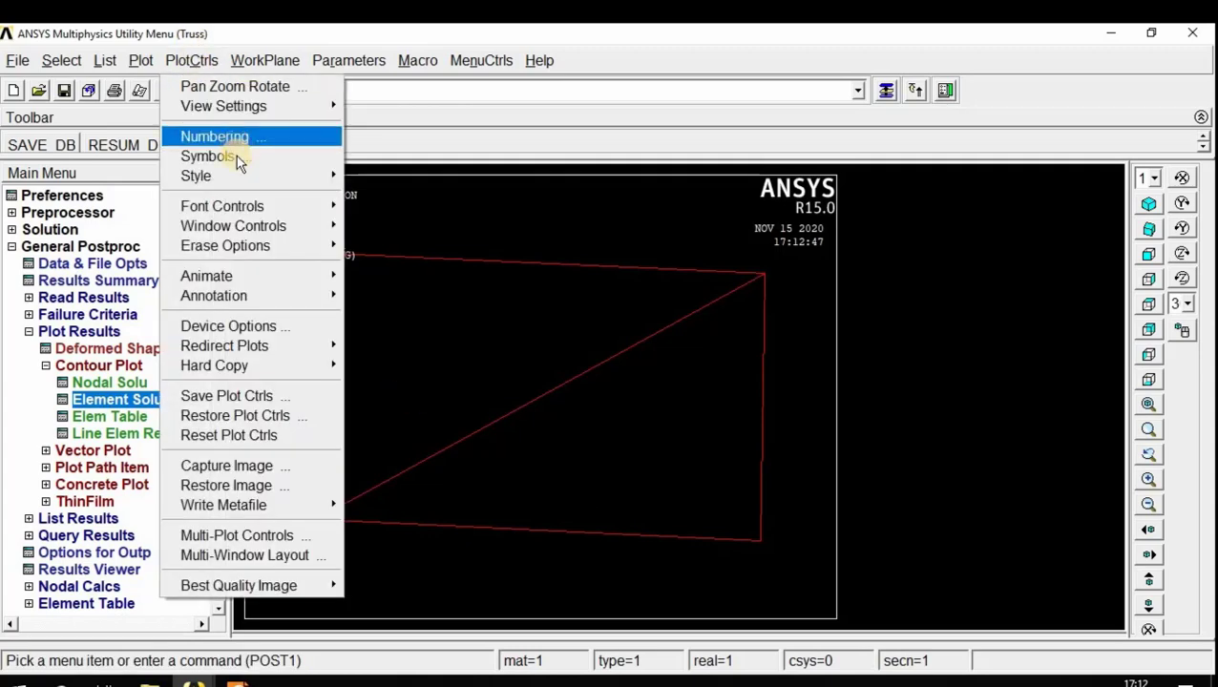
mouse_move(240, 175)
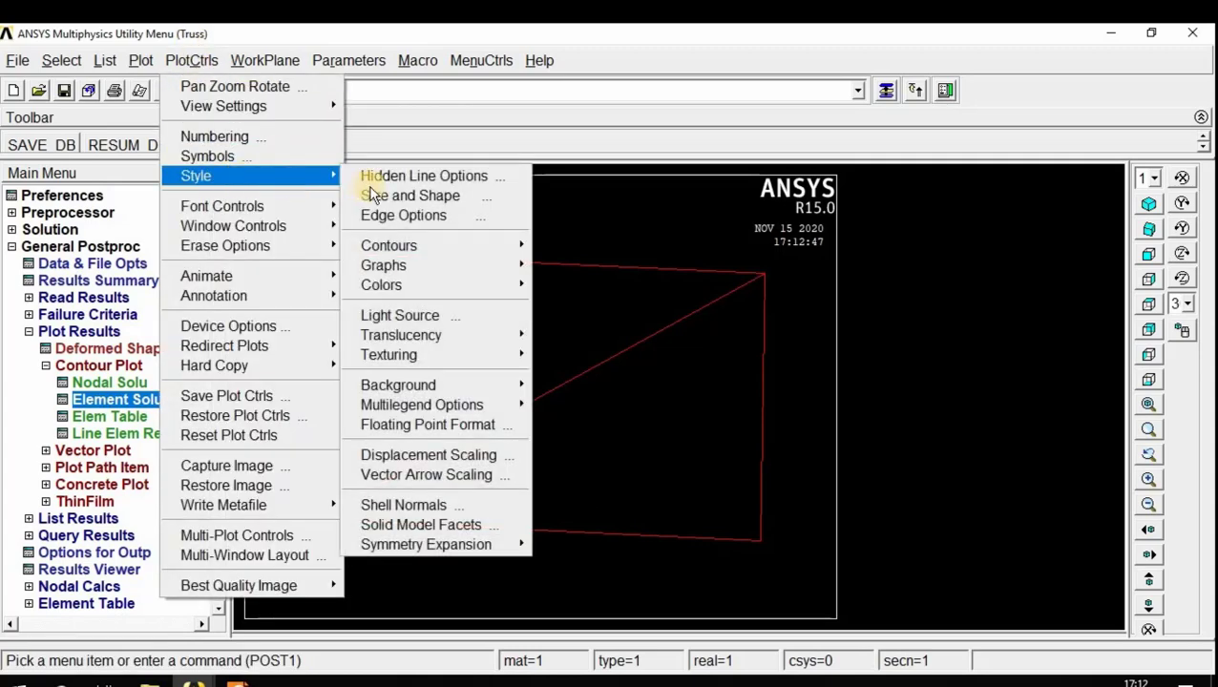
click(476, 195)
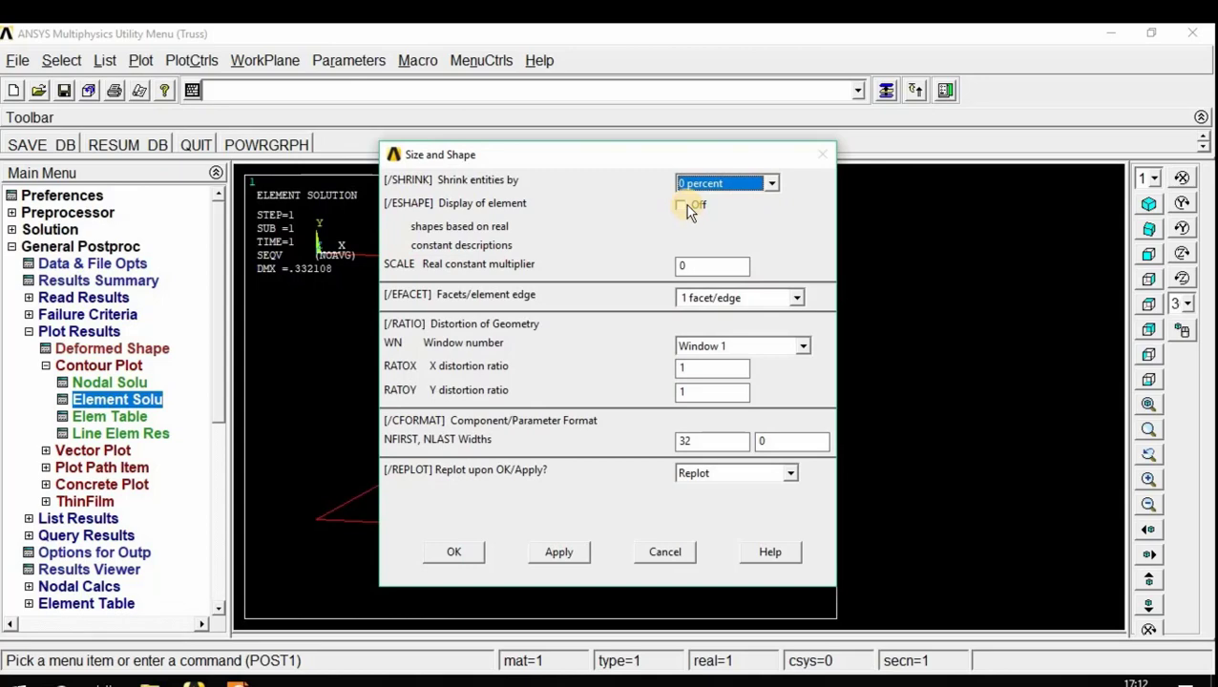
click(689, 204)
click(452, 558)
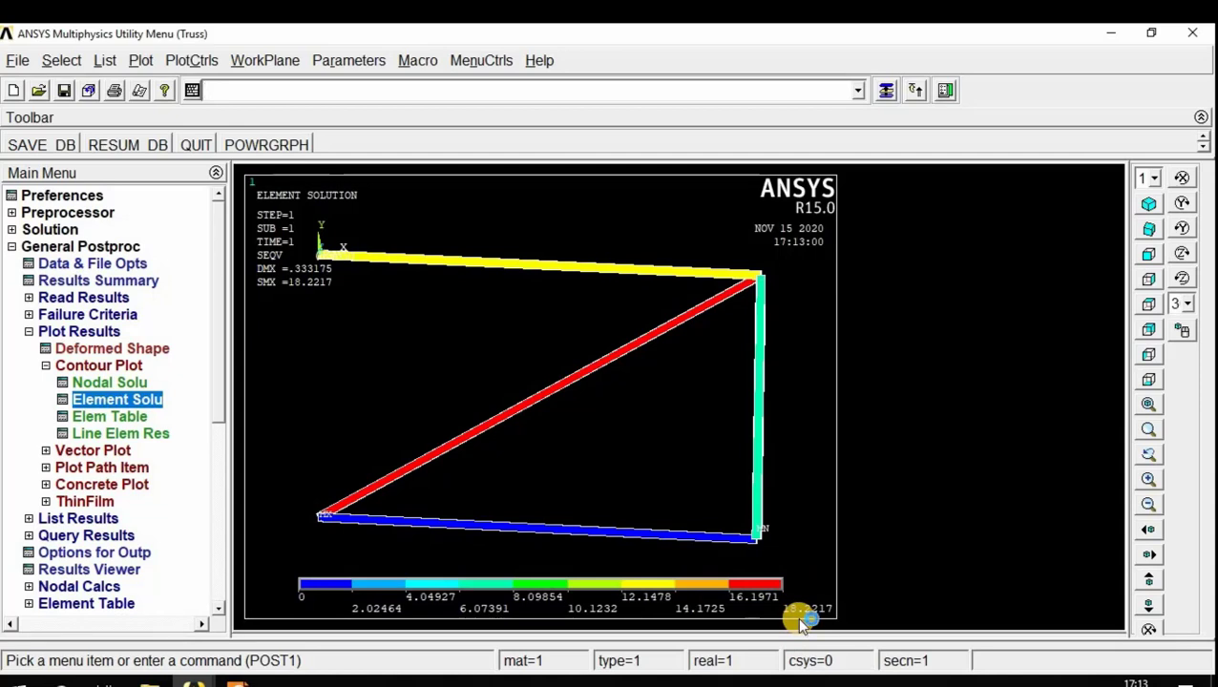
Step: List the nodal solution results for the displacement vector sum from the DOF solution
click(30, 332)
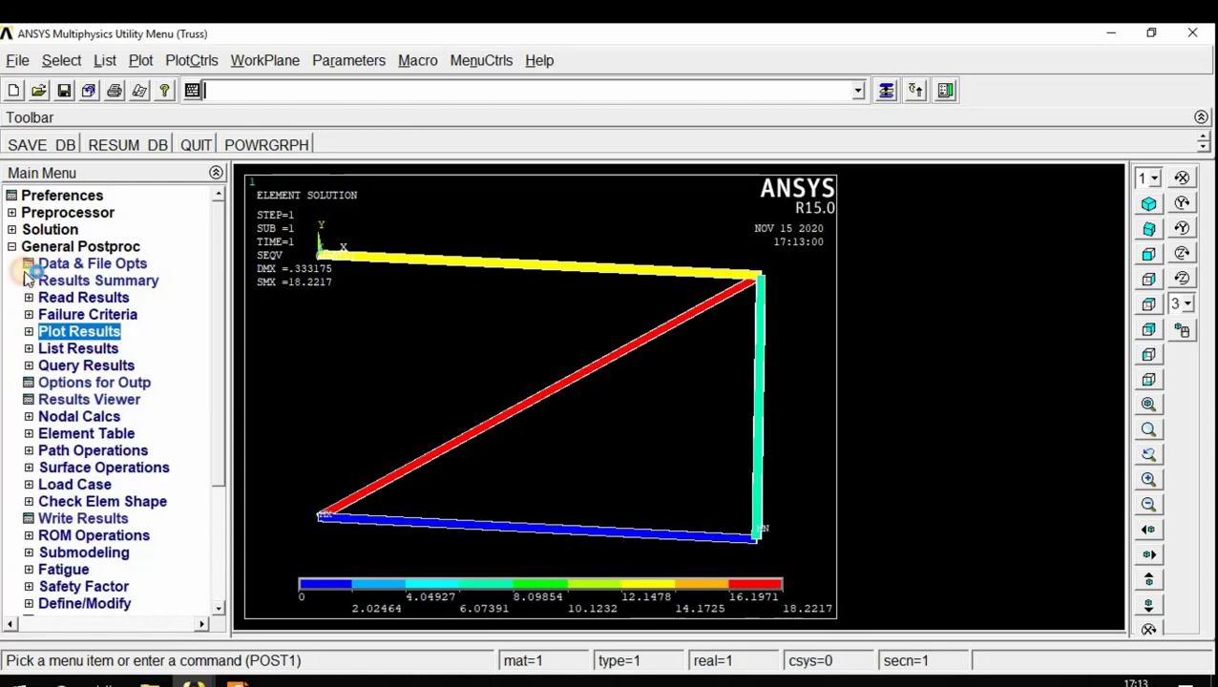
click(89, 350)
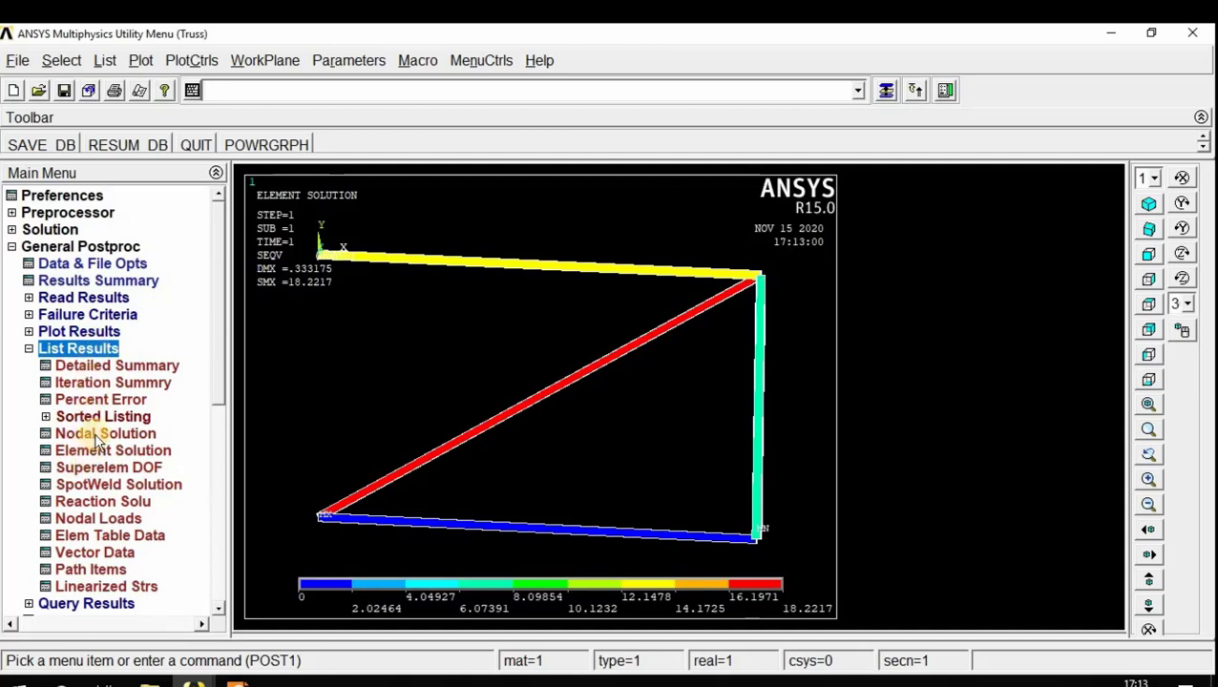
click(100, 435)
click(496, 279)
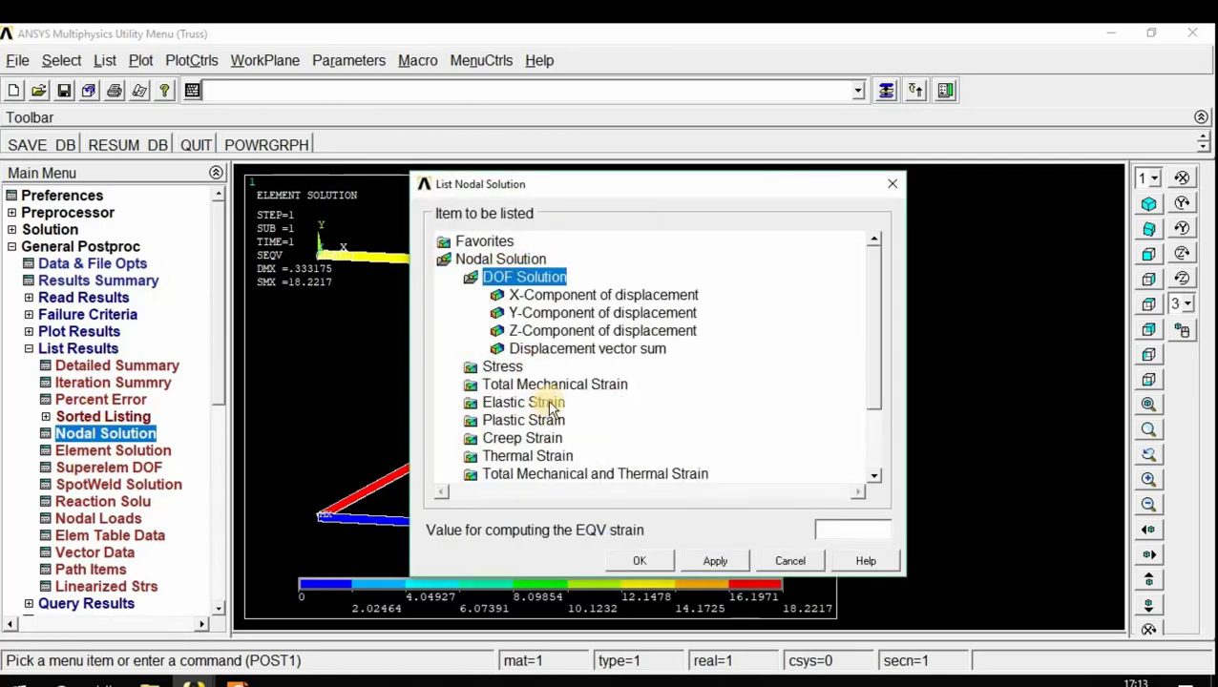
click(565, 350)
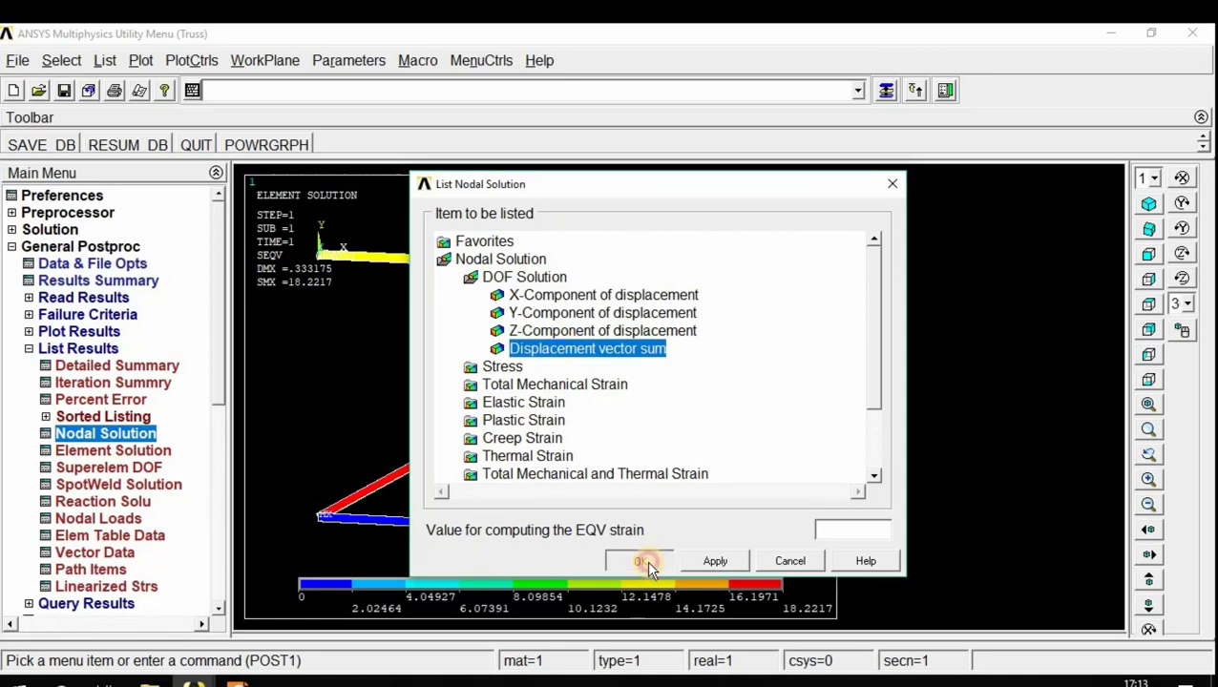
click(642, 560)
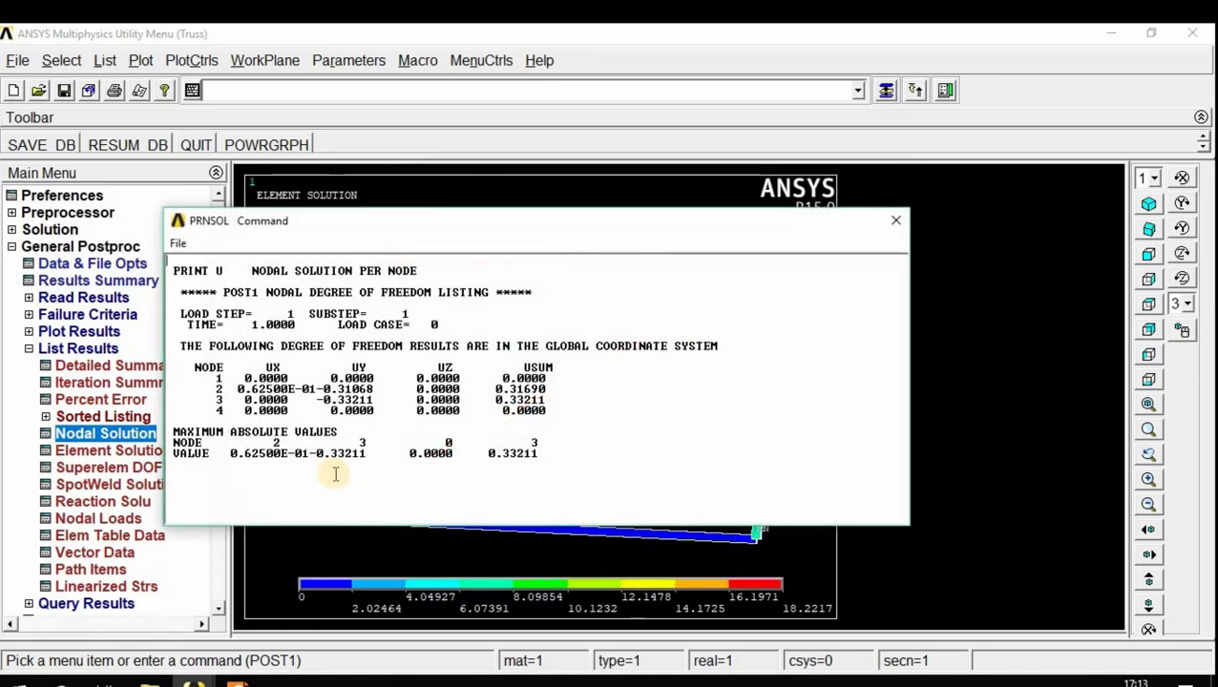
Step: Examine the UX, UY and USUM displacements of each node in the listing and close it
double_click(269, 366)
double_click(350, 368)
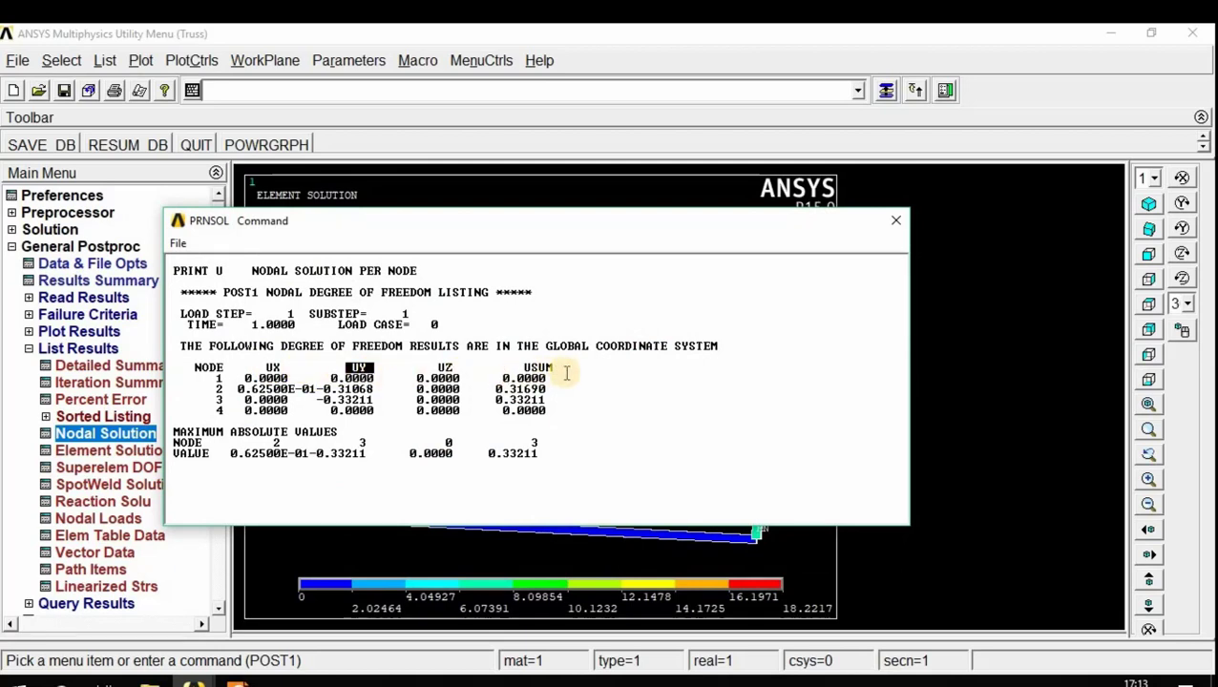
drag(558, 366, 523, 366)
click(286, 412)
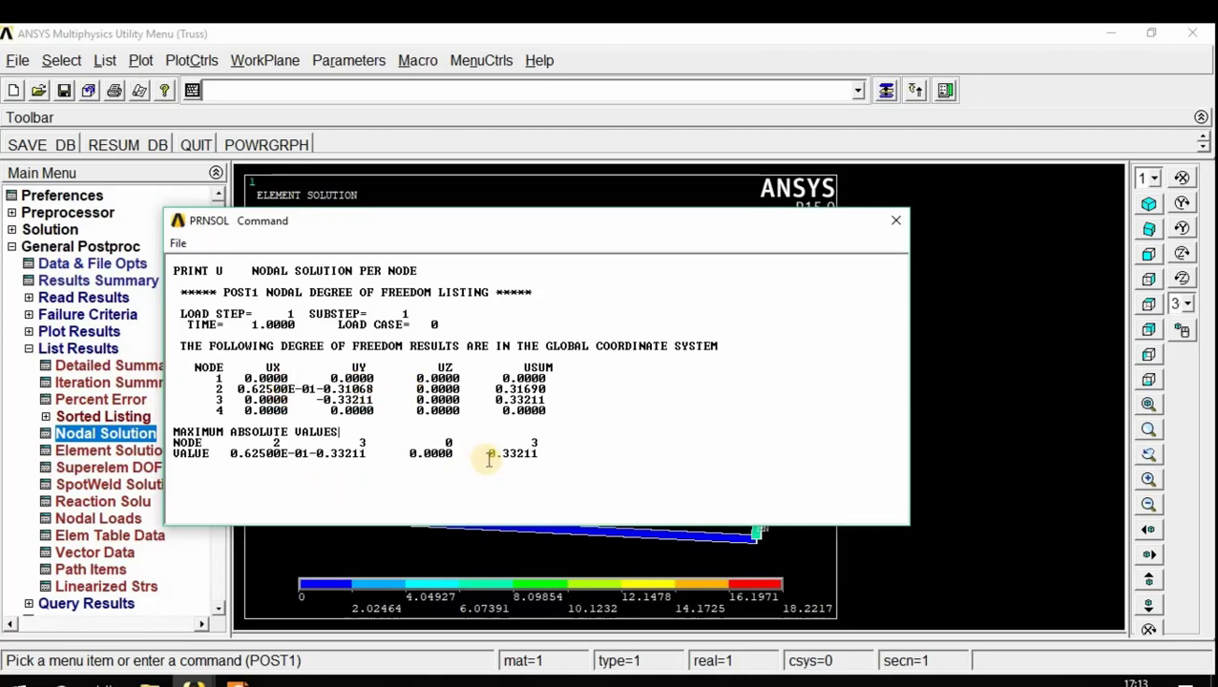
drag(231, 378, 209, 376)
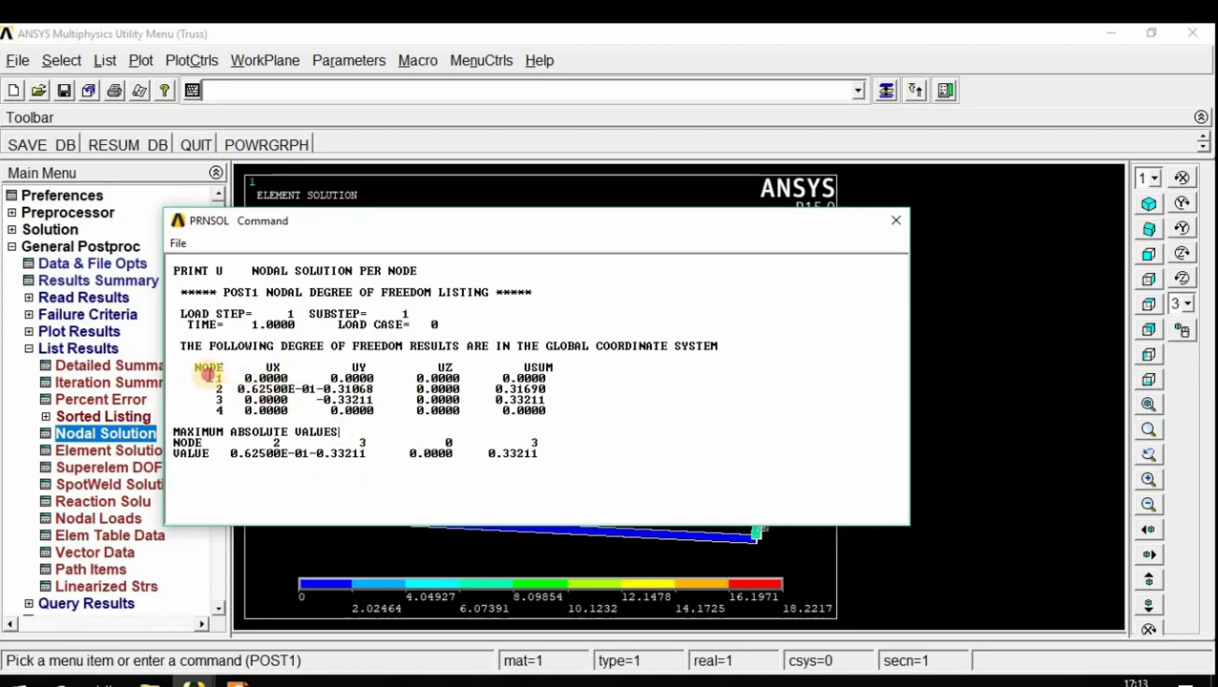
click(218, 419)
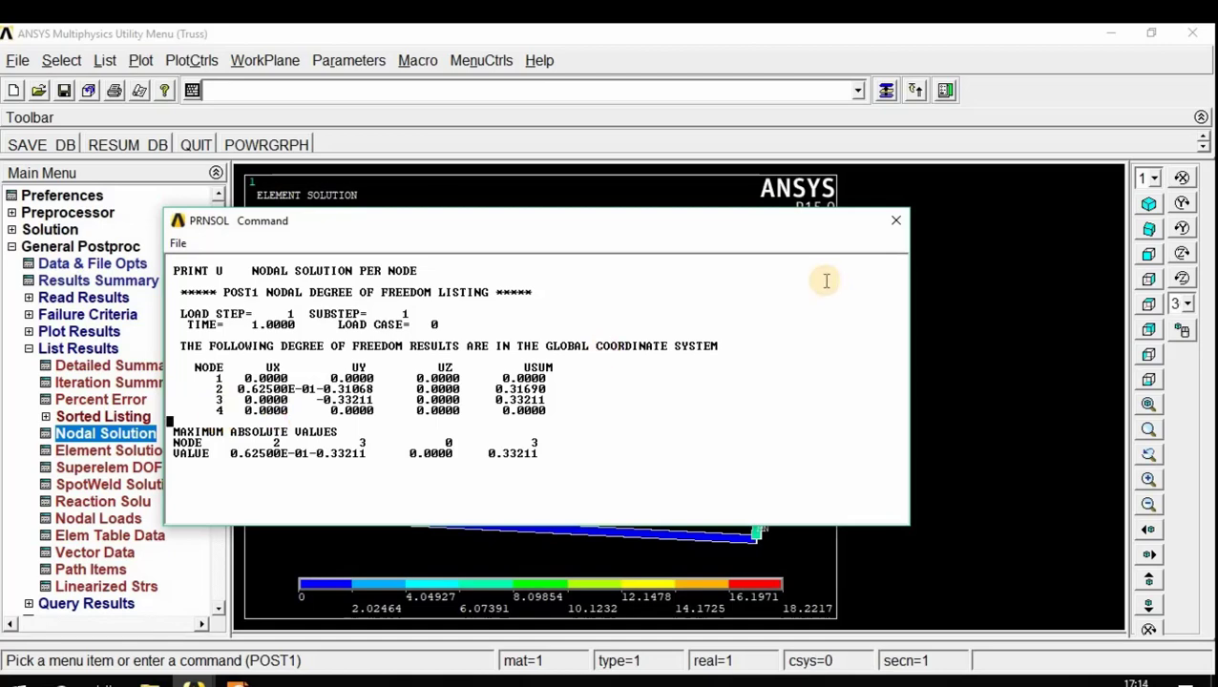
click(892, 224)
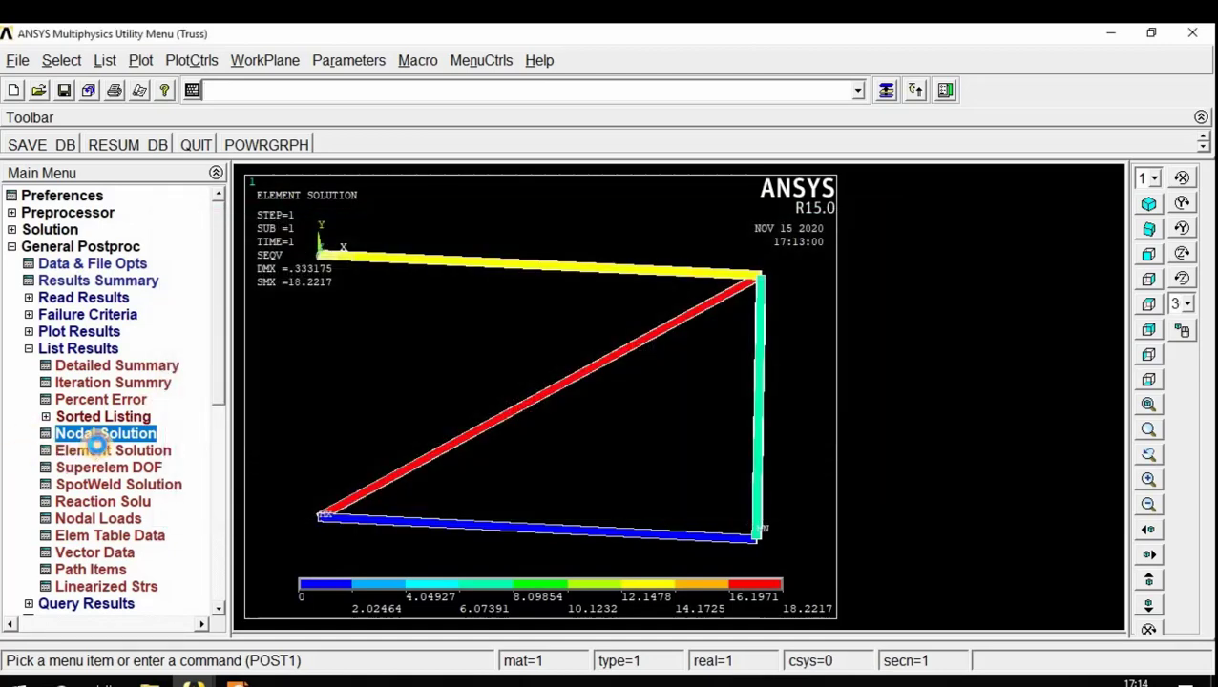
Step: List the element solution for von Mises stress, review the stresses of all four elements and close the listing
click(105, 450)
click(512, 278)
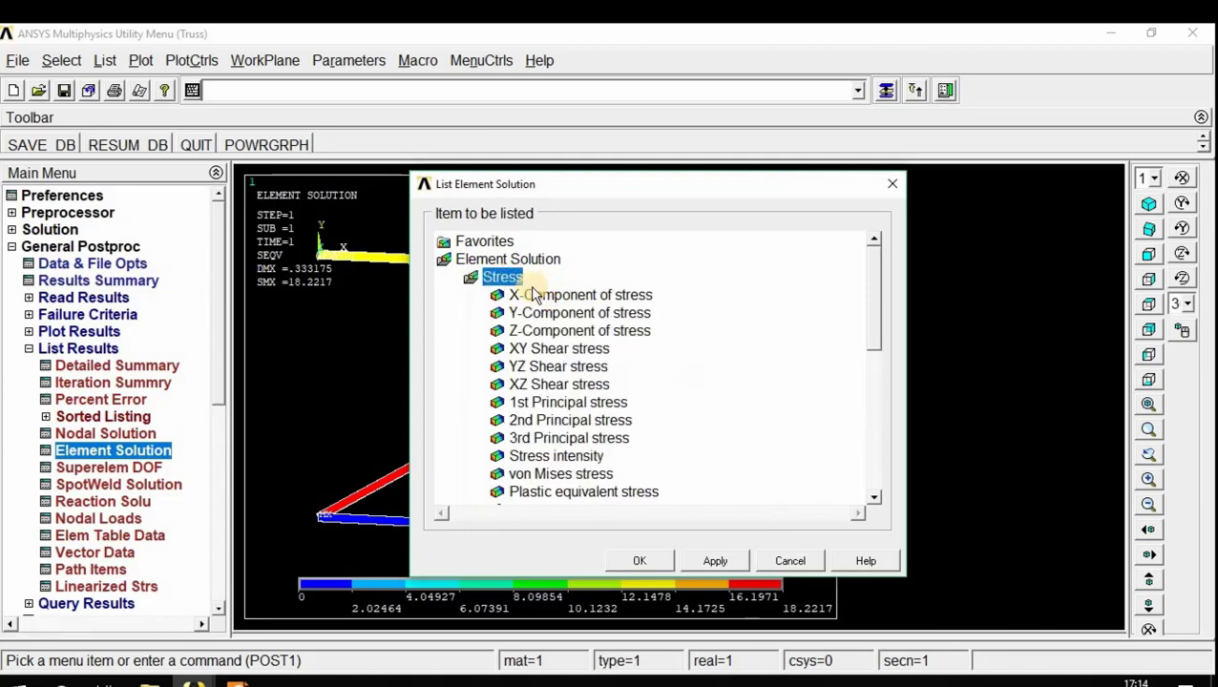
click(556, 477)
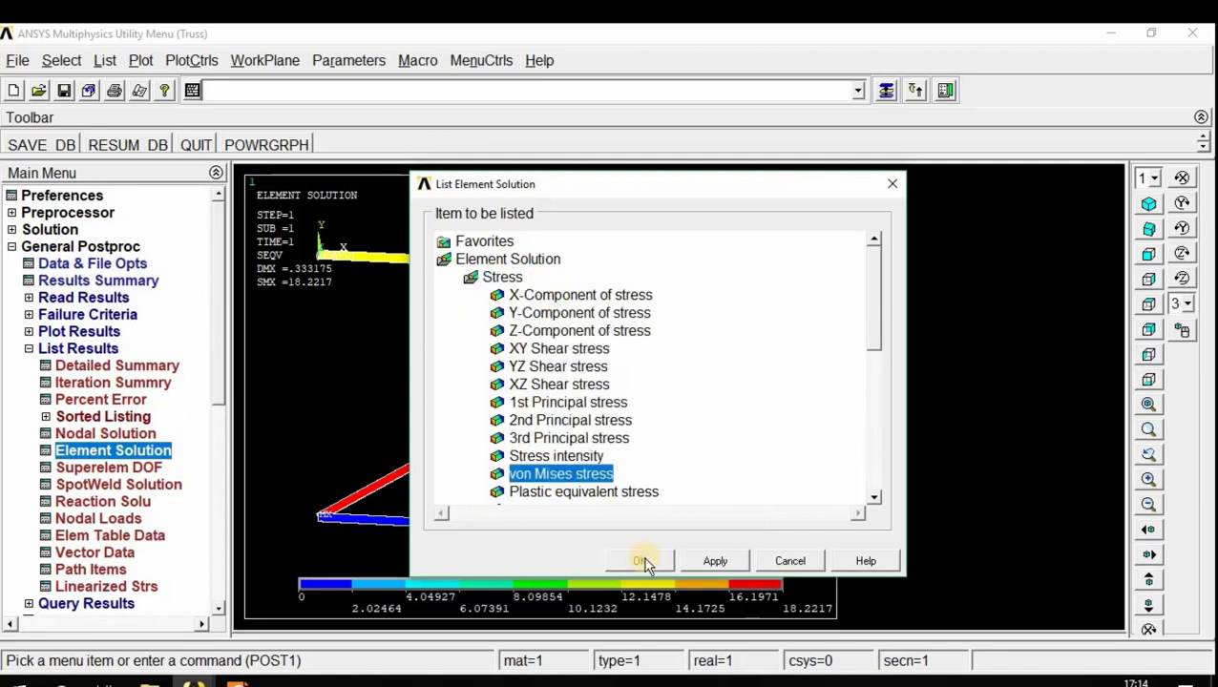
click(640, 560)
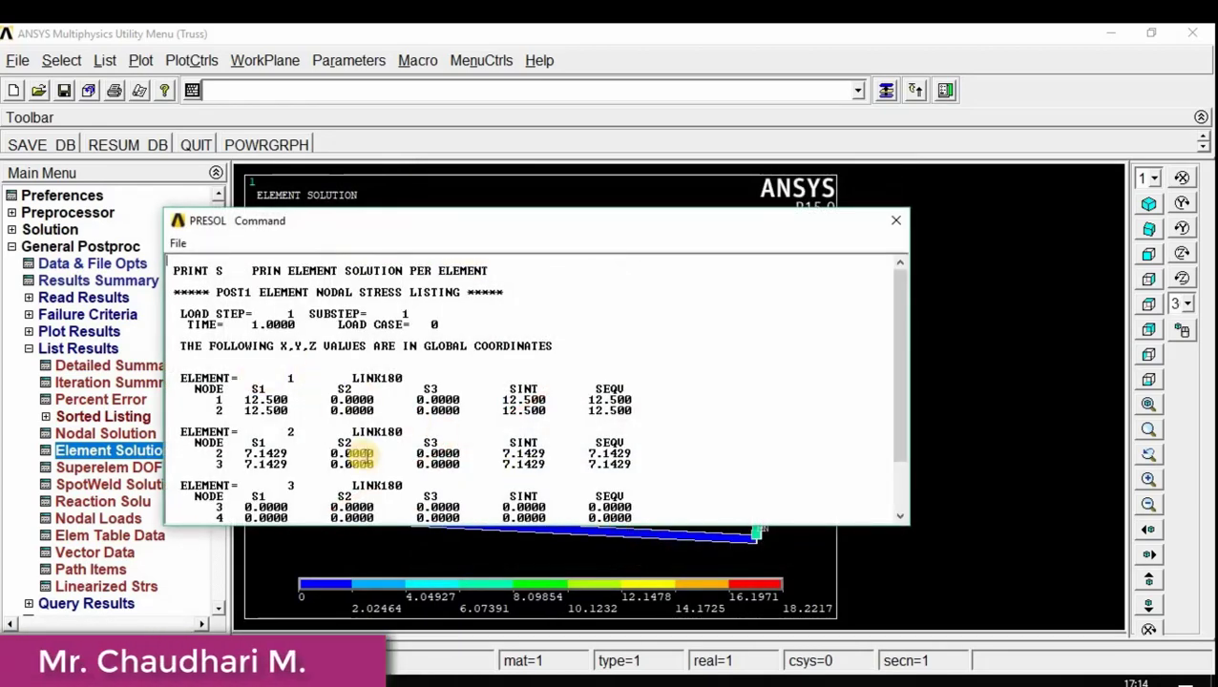
drag(505, 229, 522, 168)
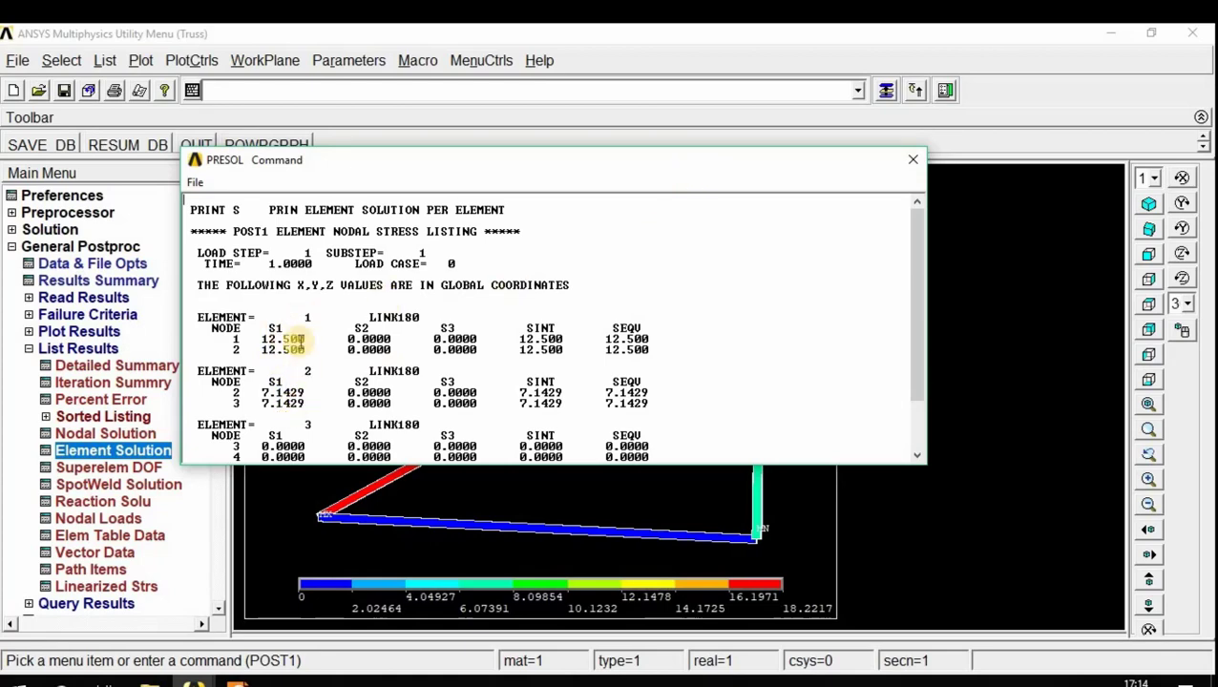
mouse_move(640, 168)
mouse_down()
mouse_move(623, 378)
mouse_move(625, 169)
mouse_up()
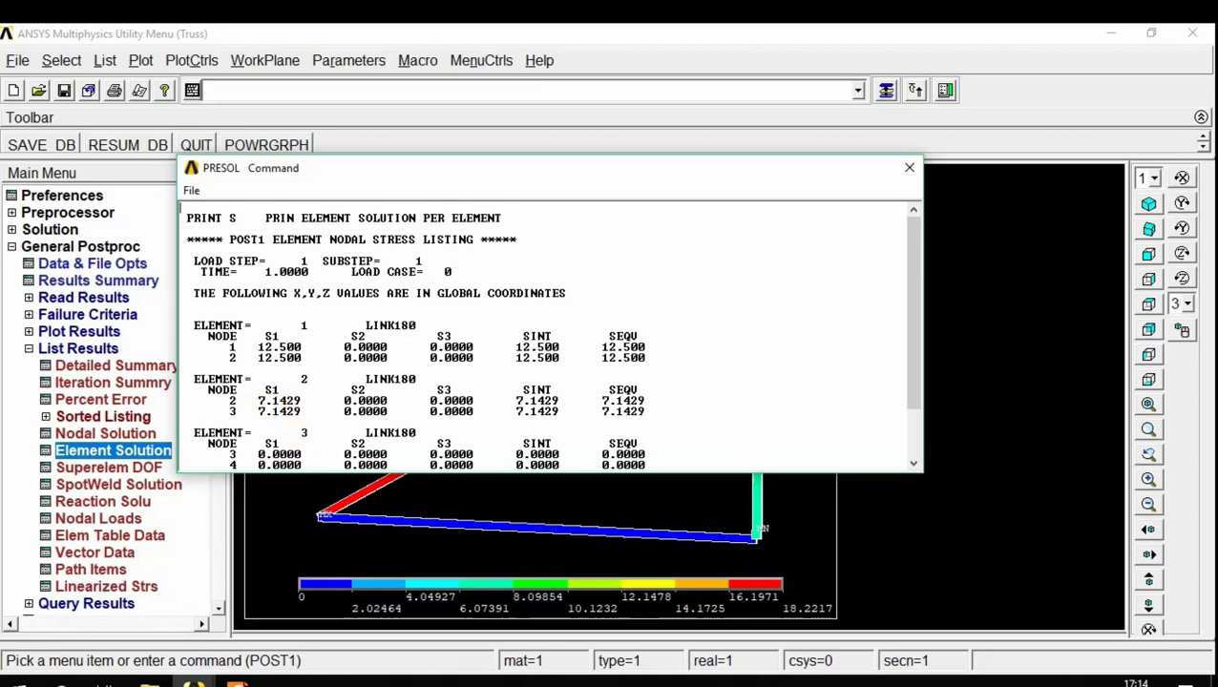
drag(736, 172, 780, 210)
scroll(292, 462, down, 2)
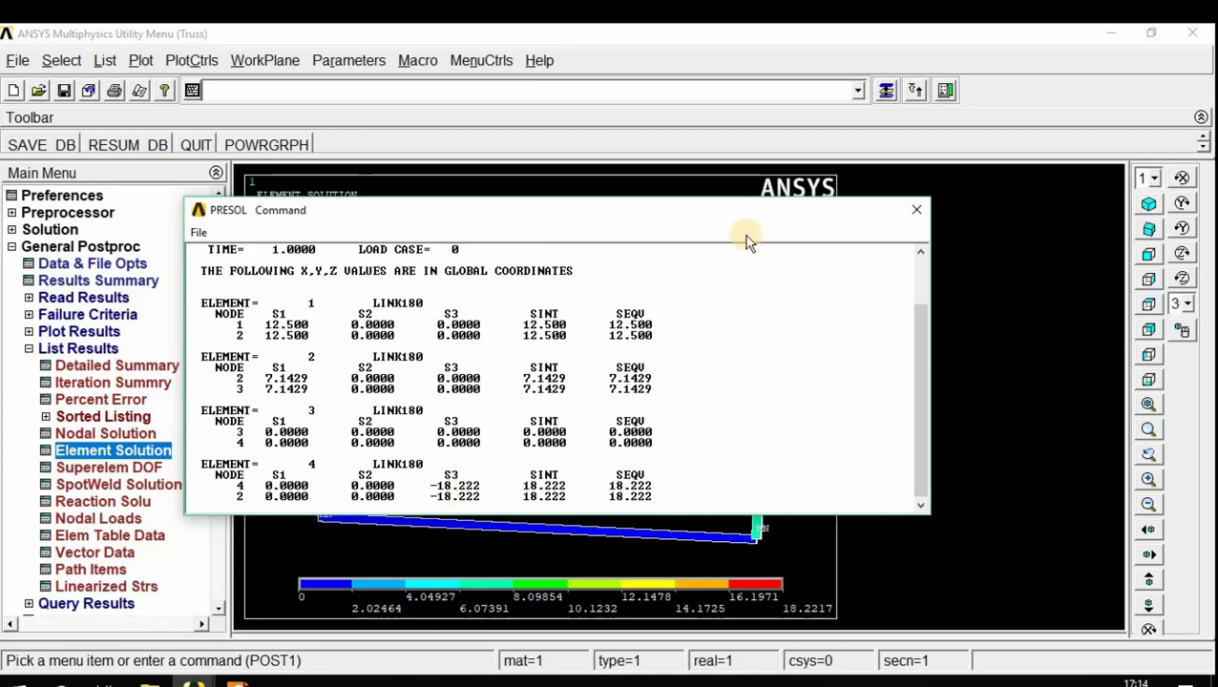
drag(767, 209, 914, 304)
click(911, 303)
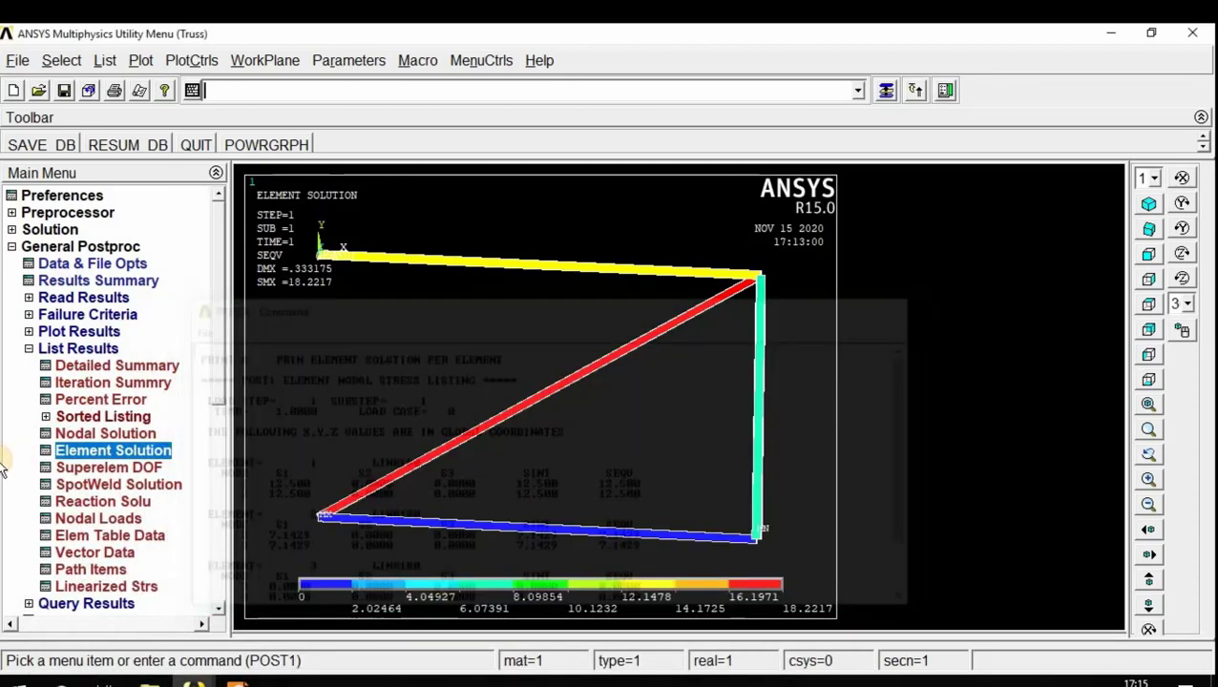
Step: List the reaction solution for all items, check the FX reactions at nodes 1 and 4, and close the listing
click(114, 504)
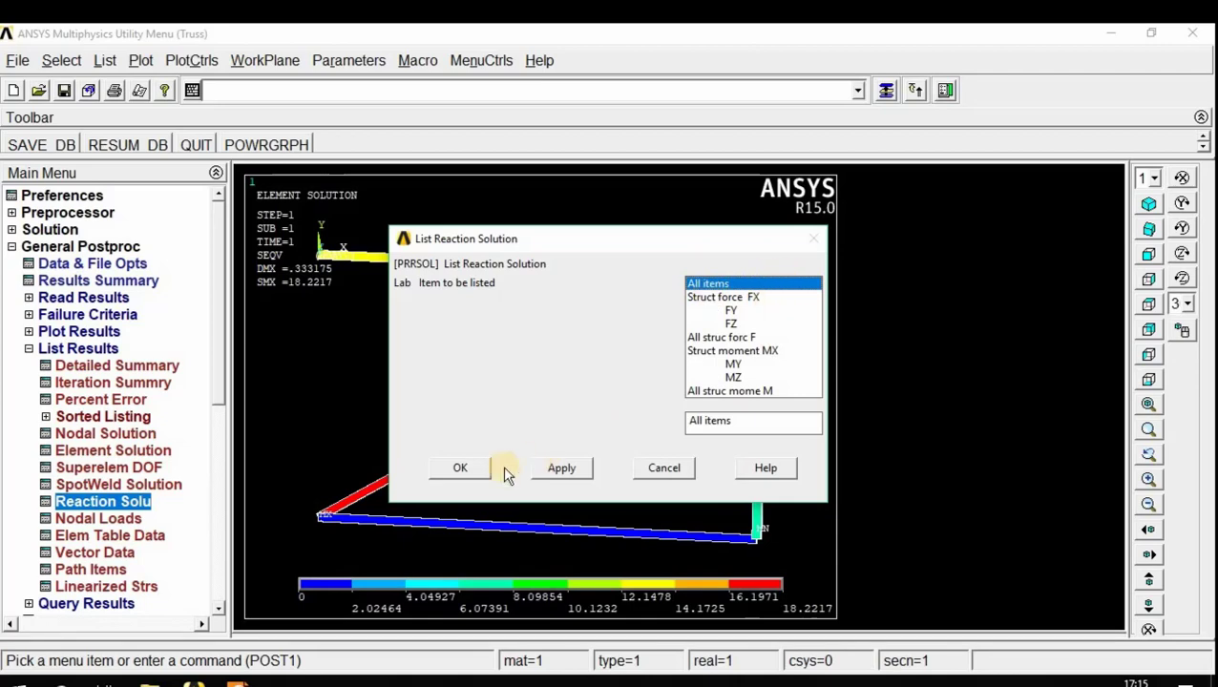
click(459, 467)
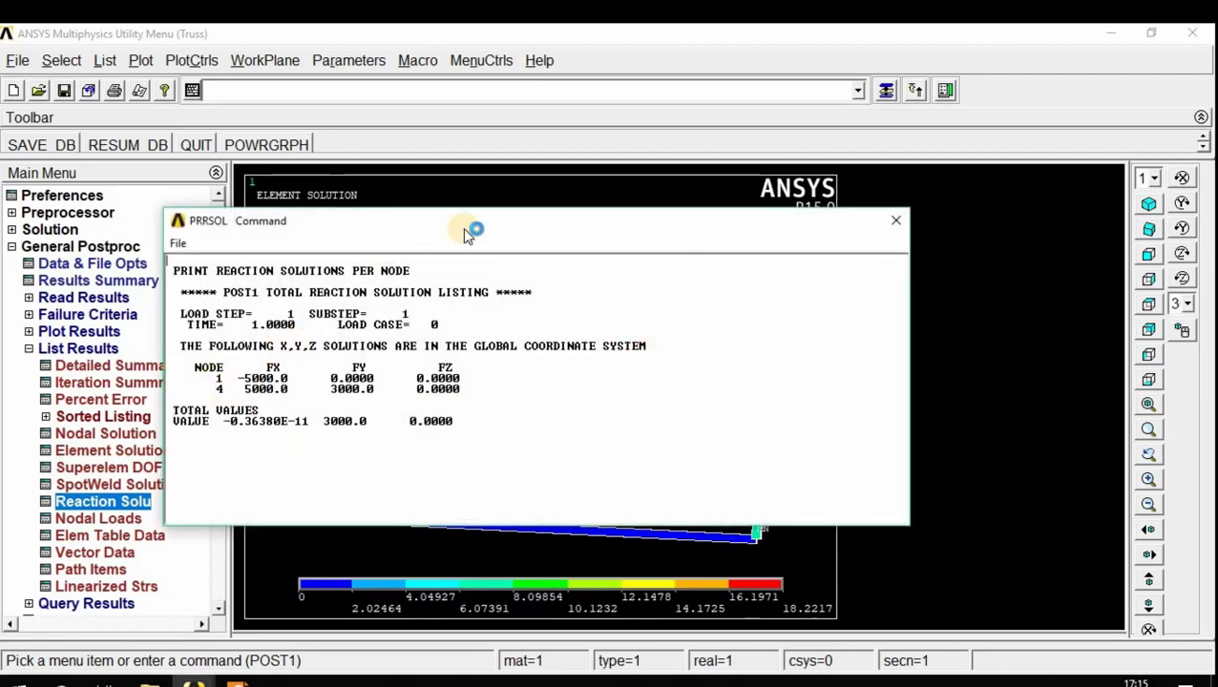
drag(466, 234, 693, 281)
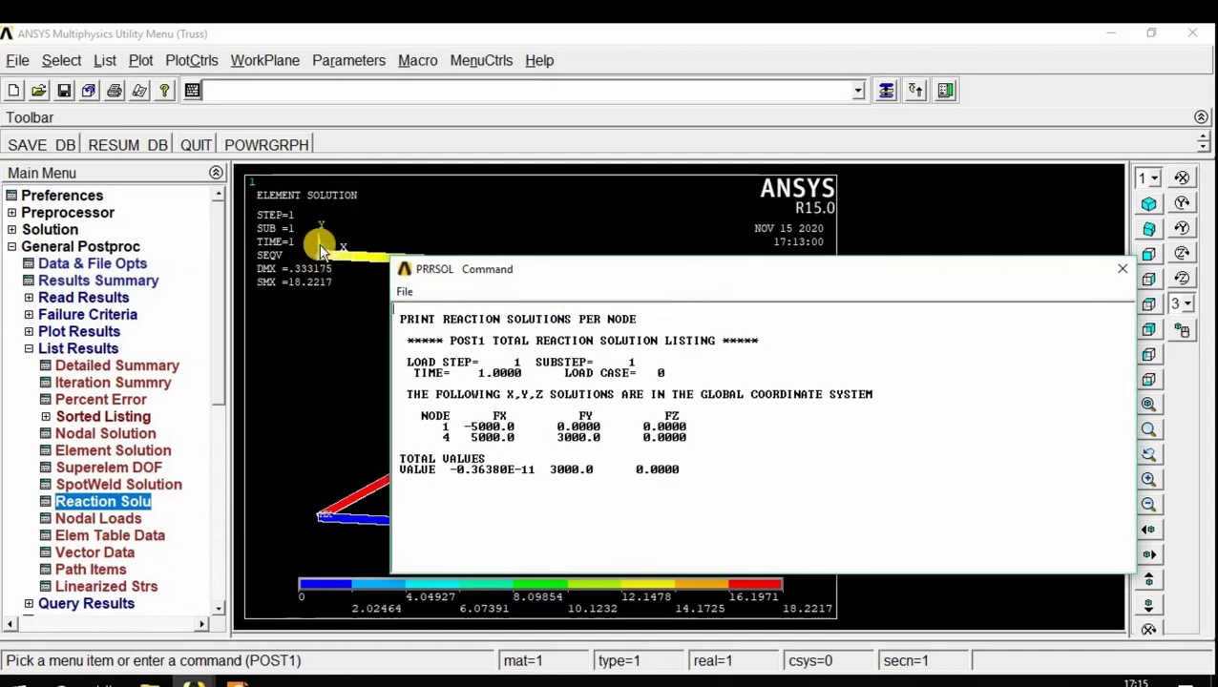
drag(515, 425, 461, 425)
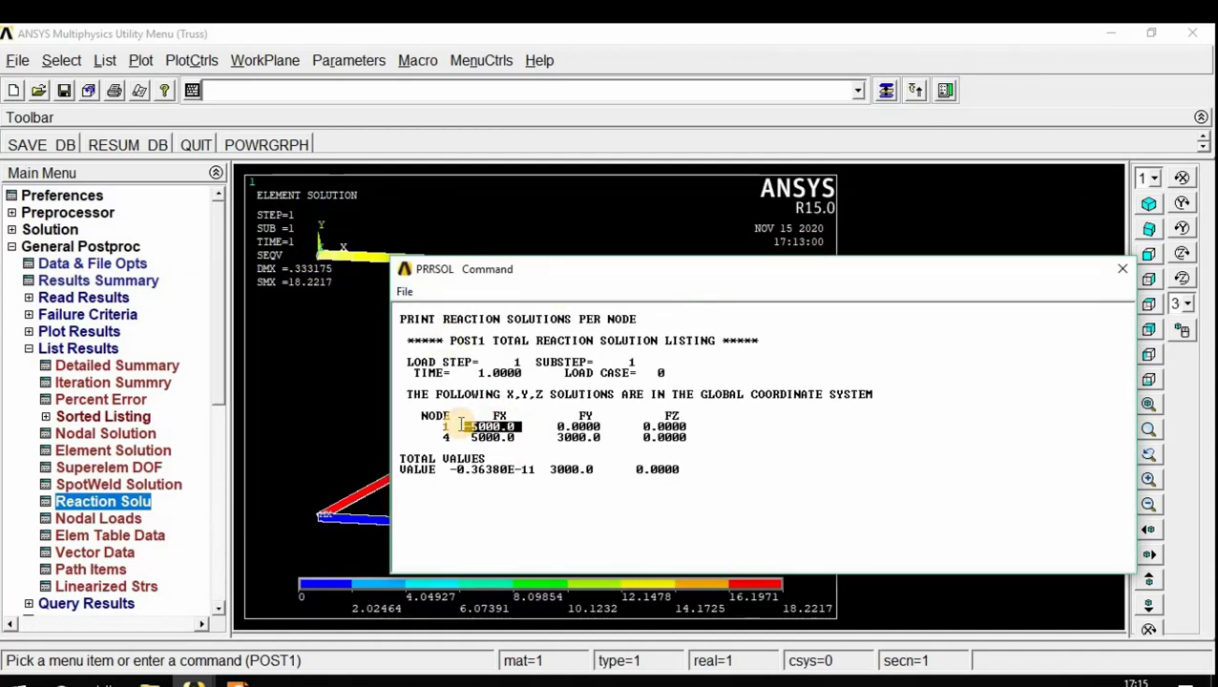
click(478, 442)
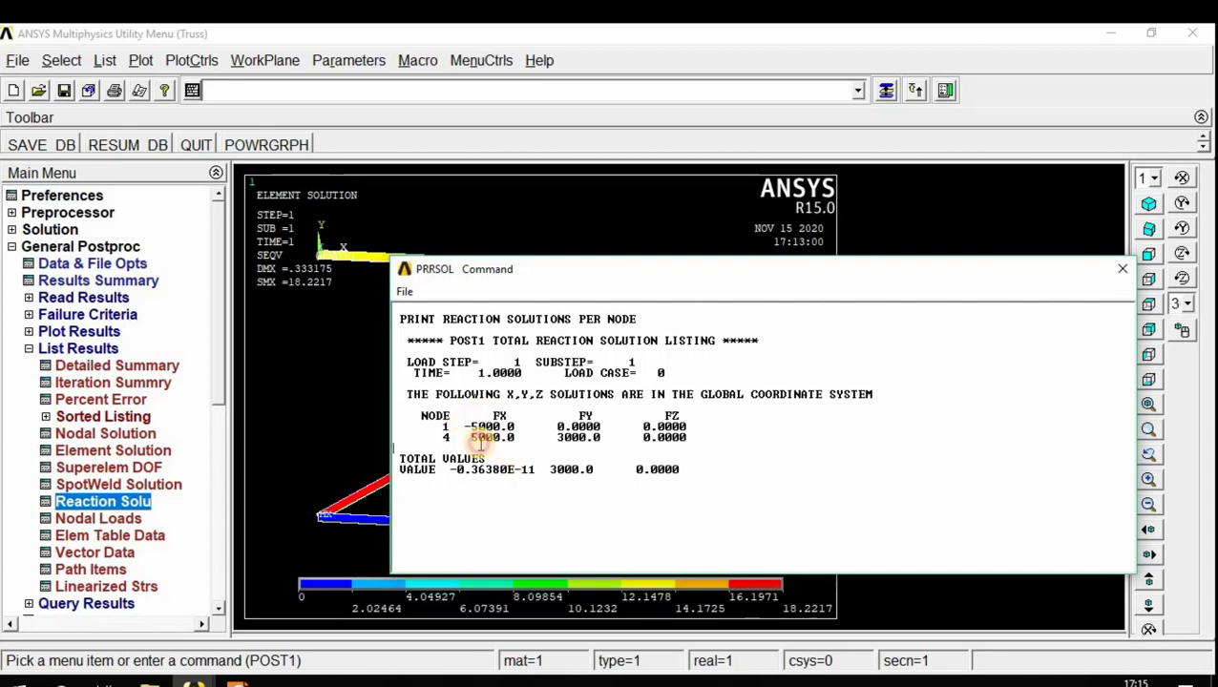
click(522, 445)
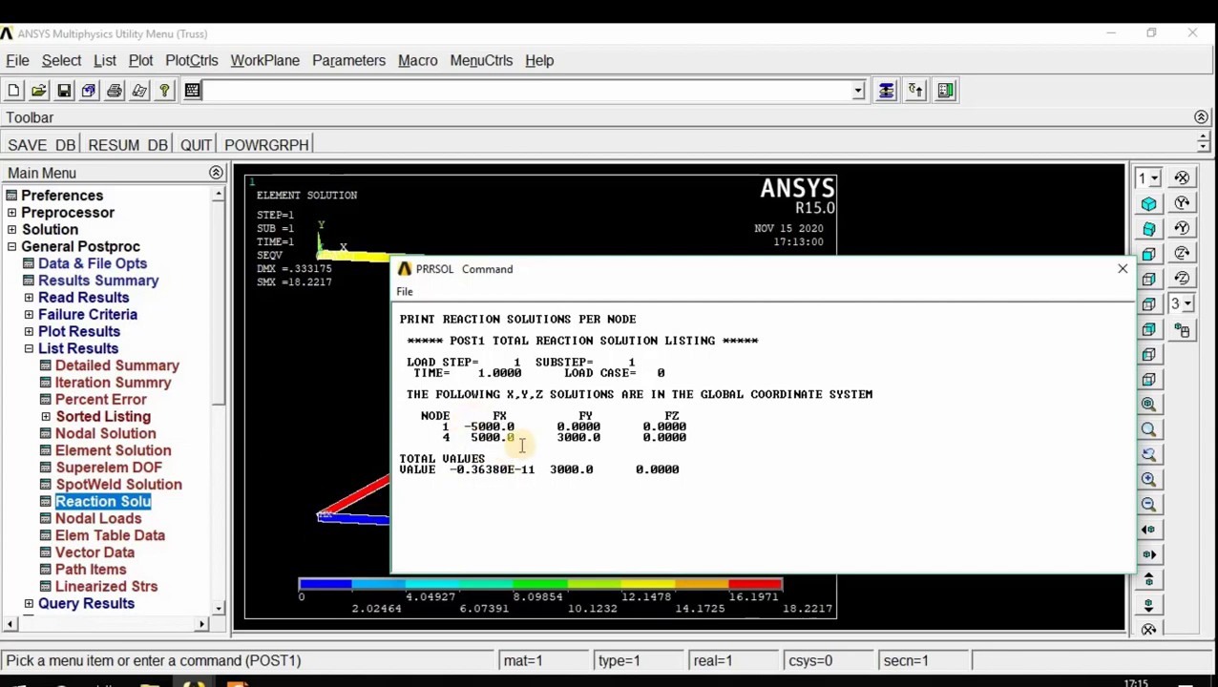
drag(523, 438, 465, 438)
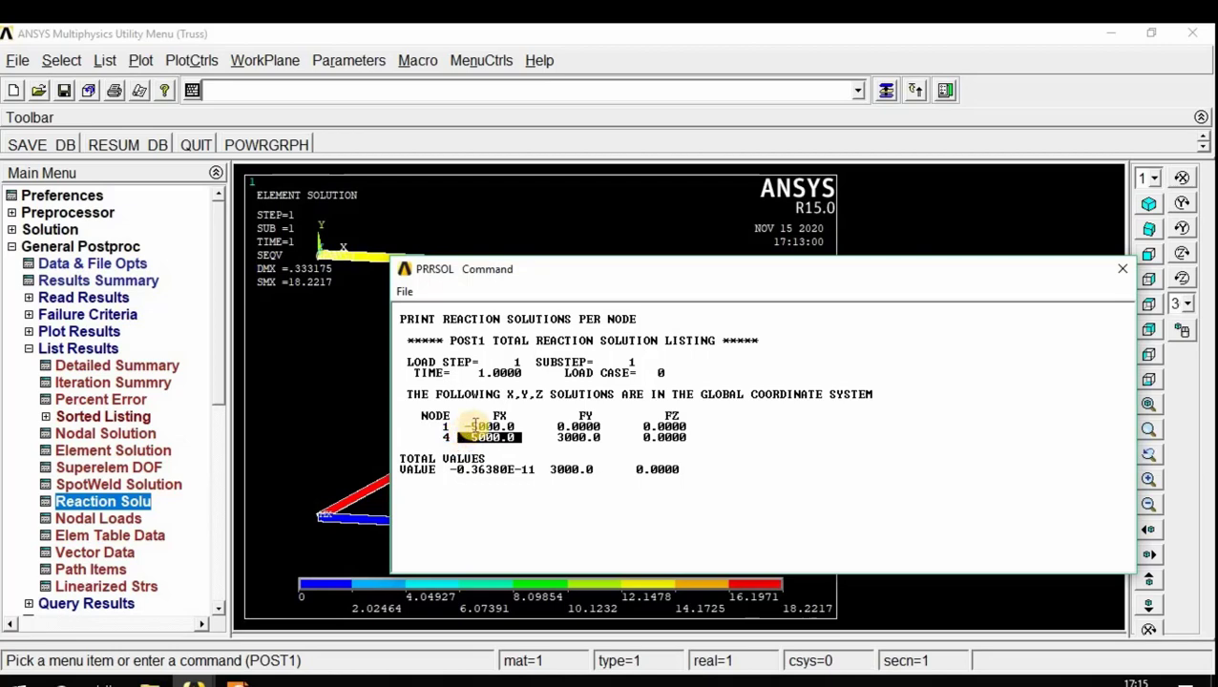
click(1122, 268)
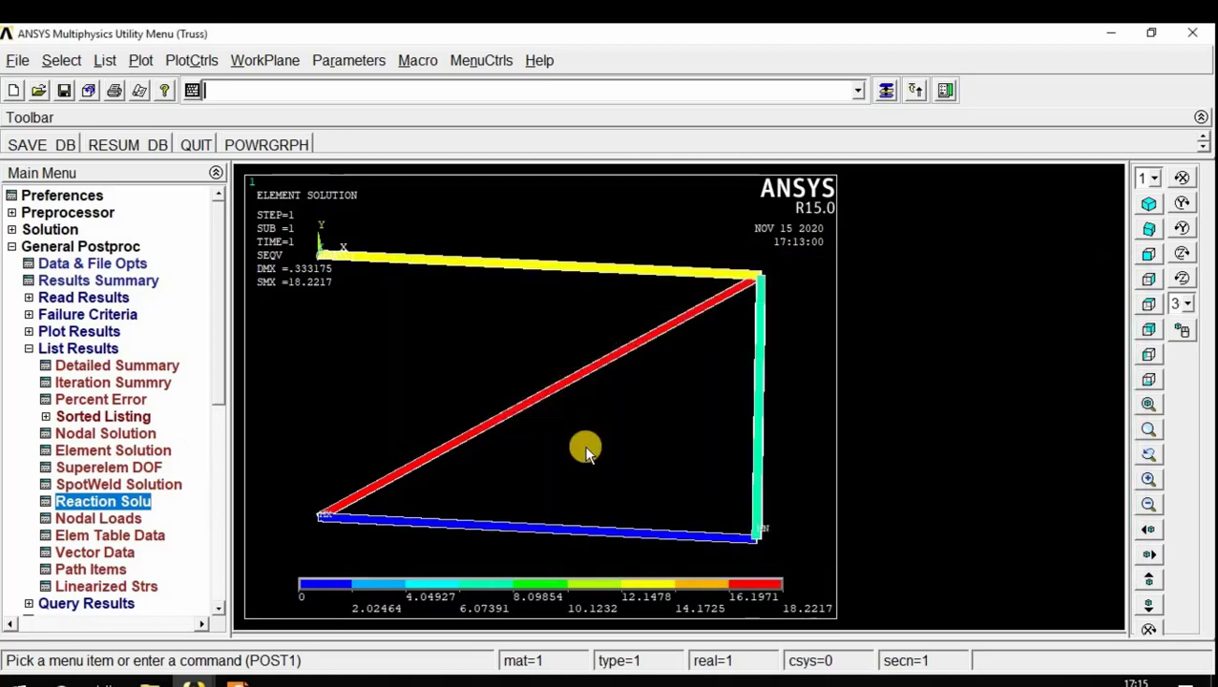